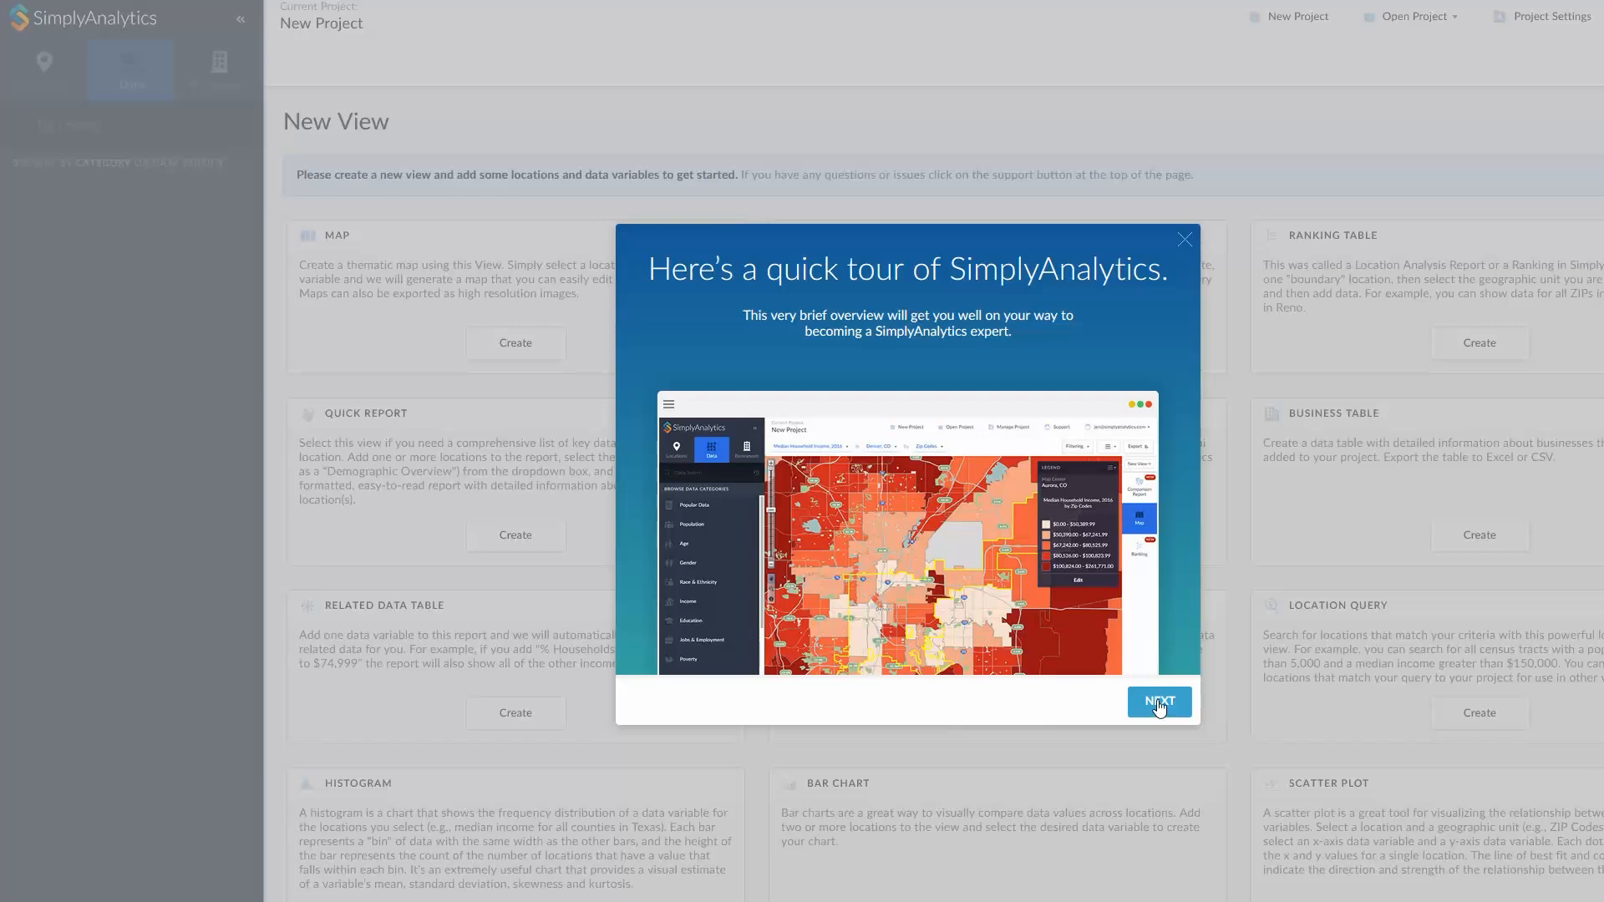
- Go through all slides of the introductory tour and continue to the new project setup
{"action": "left_click", "coordinate": [1159, 703]}
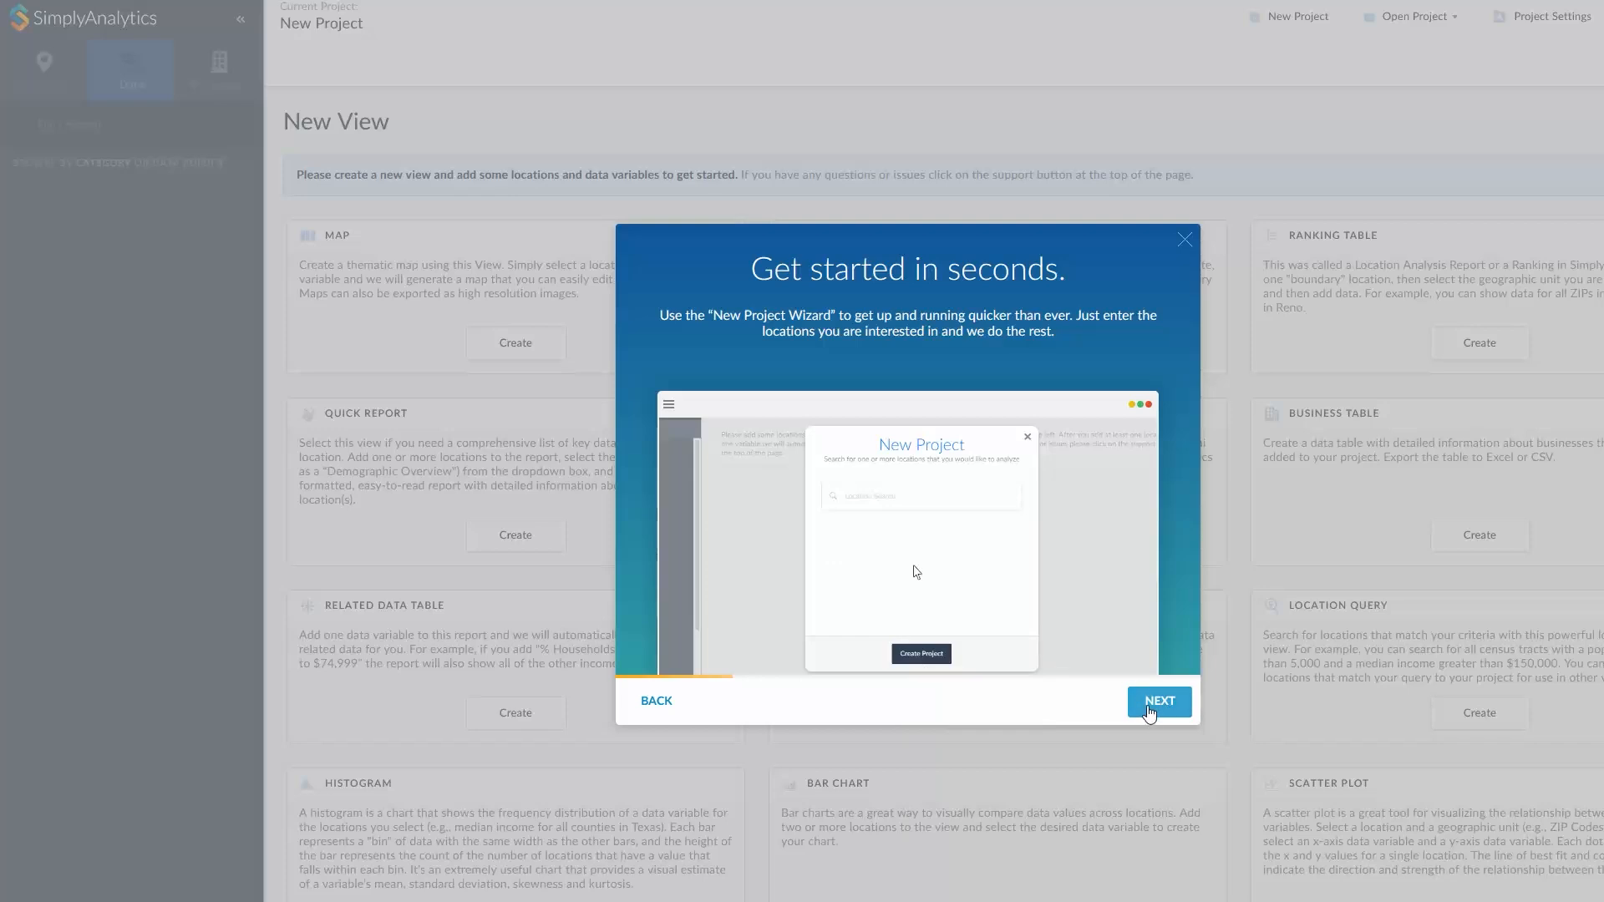
{"action": "left_click", "coordinate": [1155, 713]}
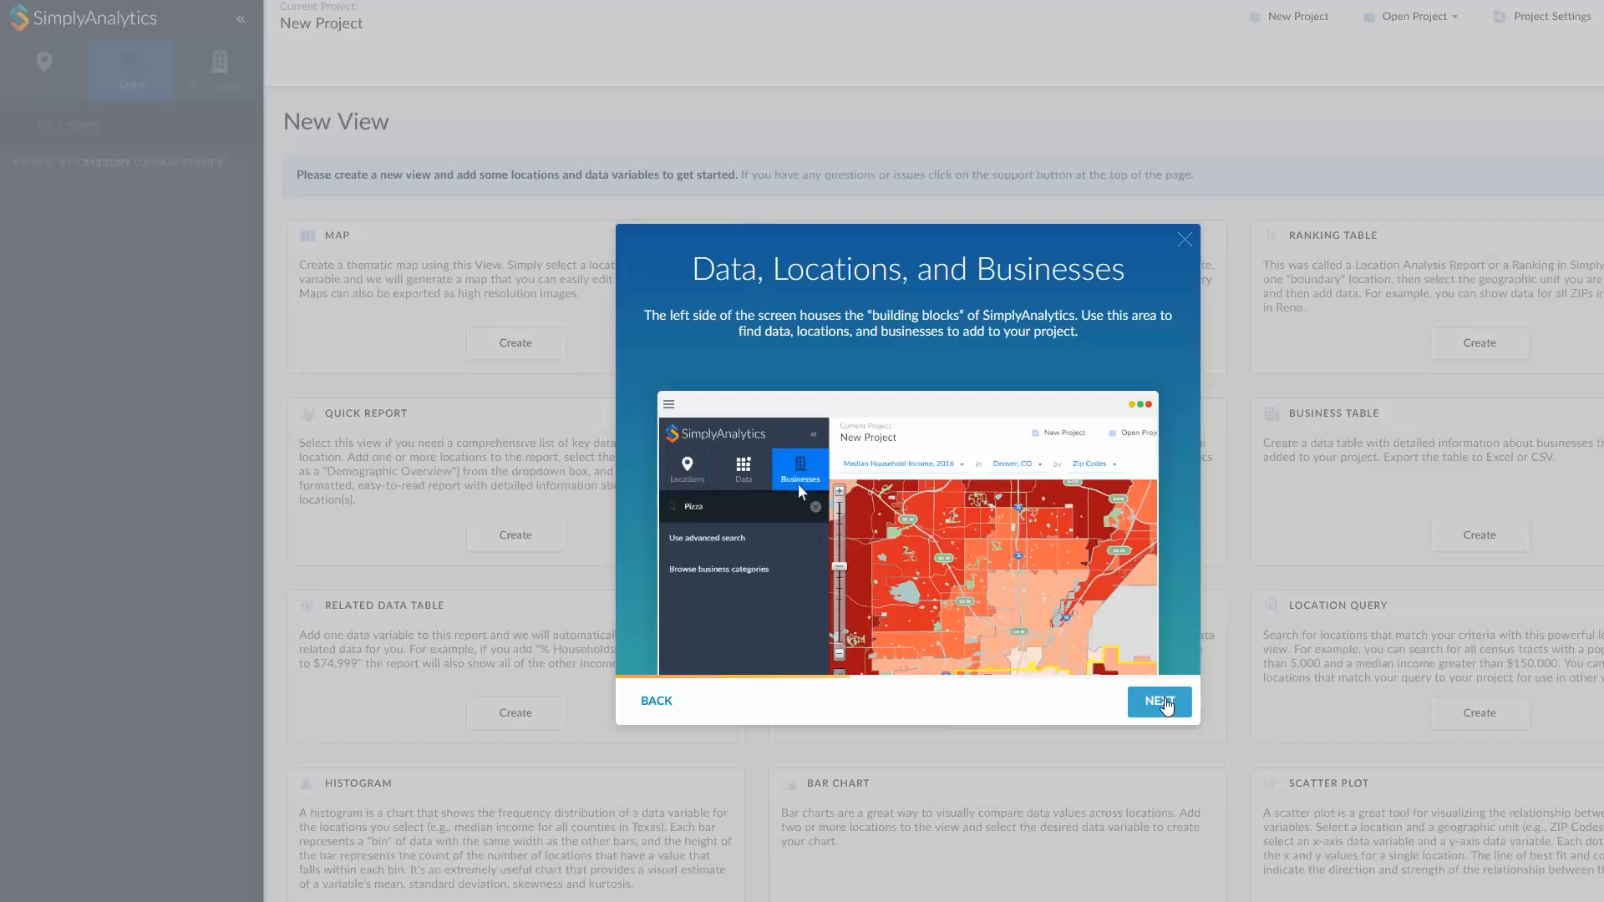
{"action": "left_click", "coordinate": [1167, 706]}
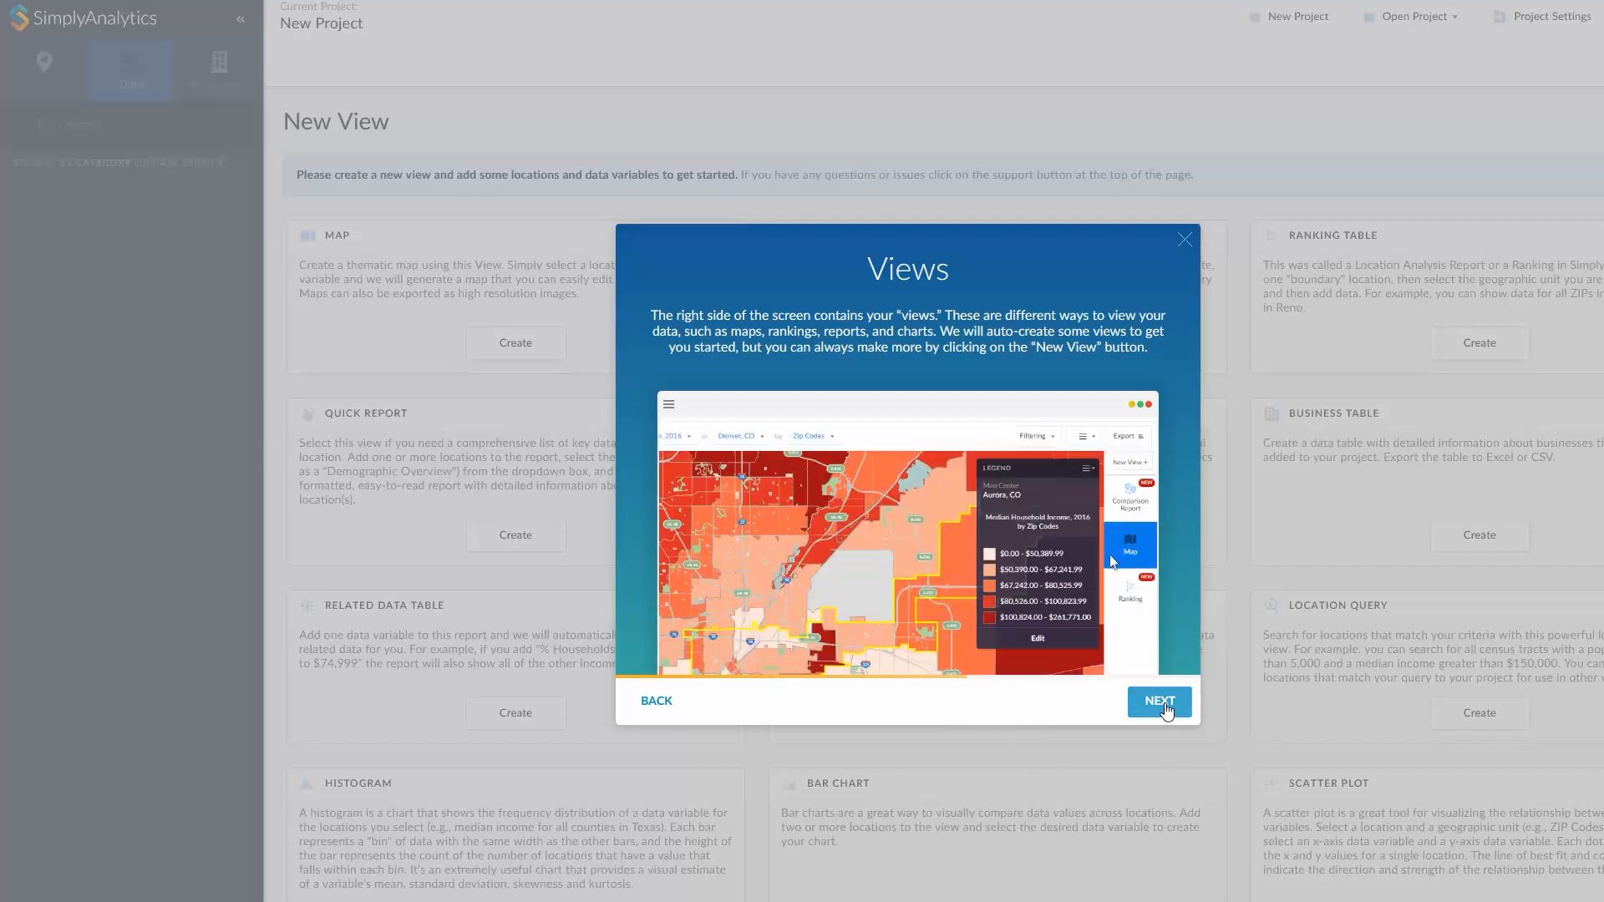
{"action": "left_click", "coordinate": [1160, 702]}
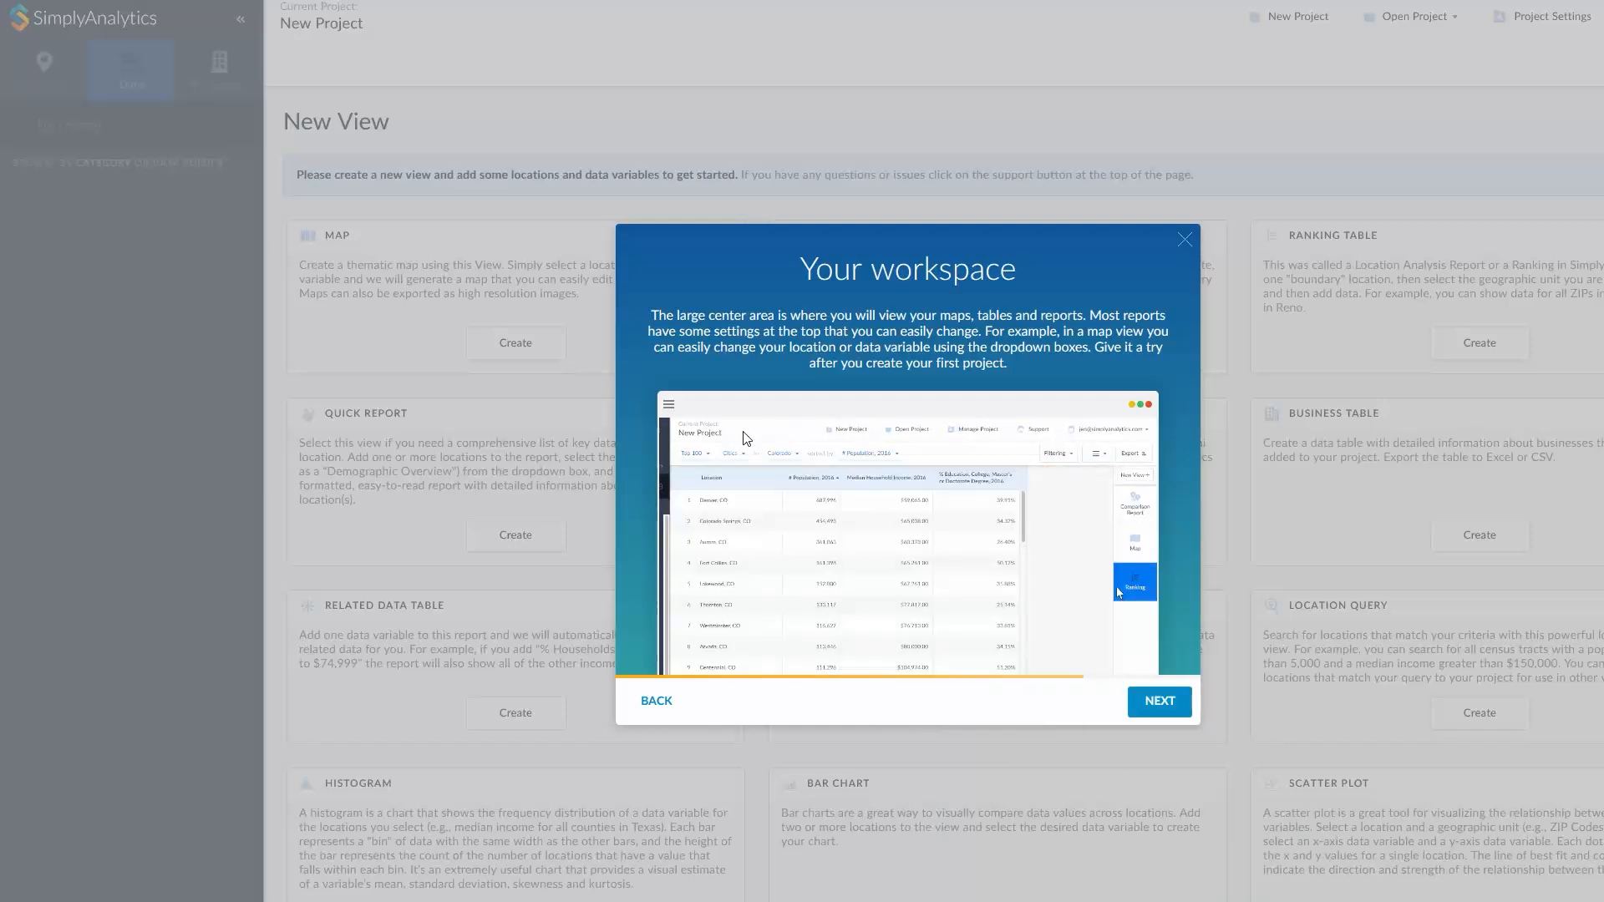
{"action": "left_click", "coordinate": [1158, 704]}
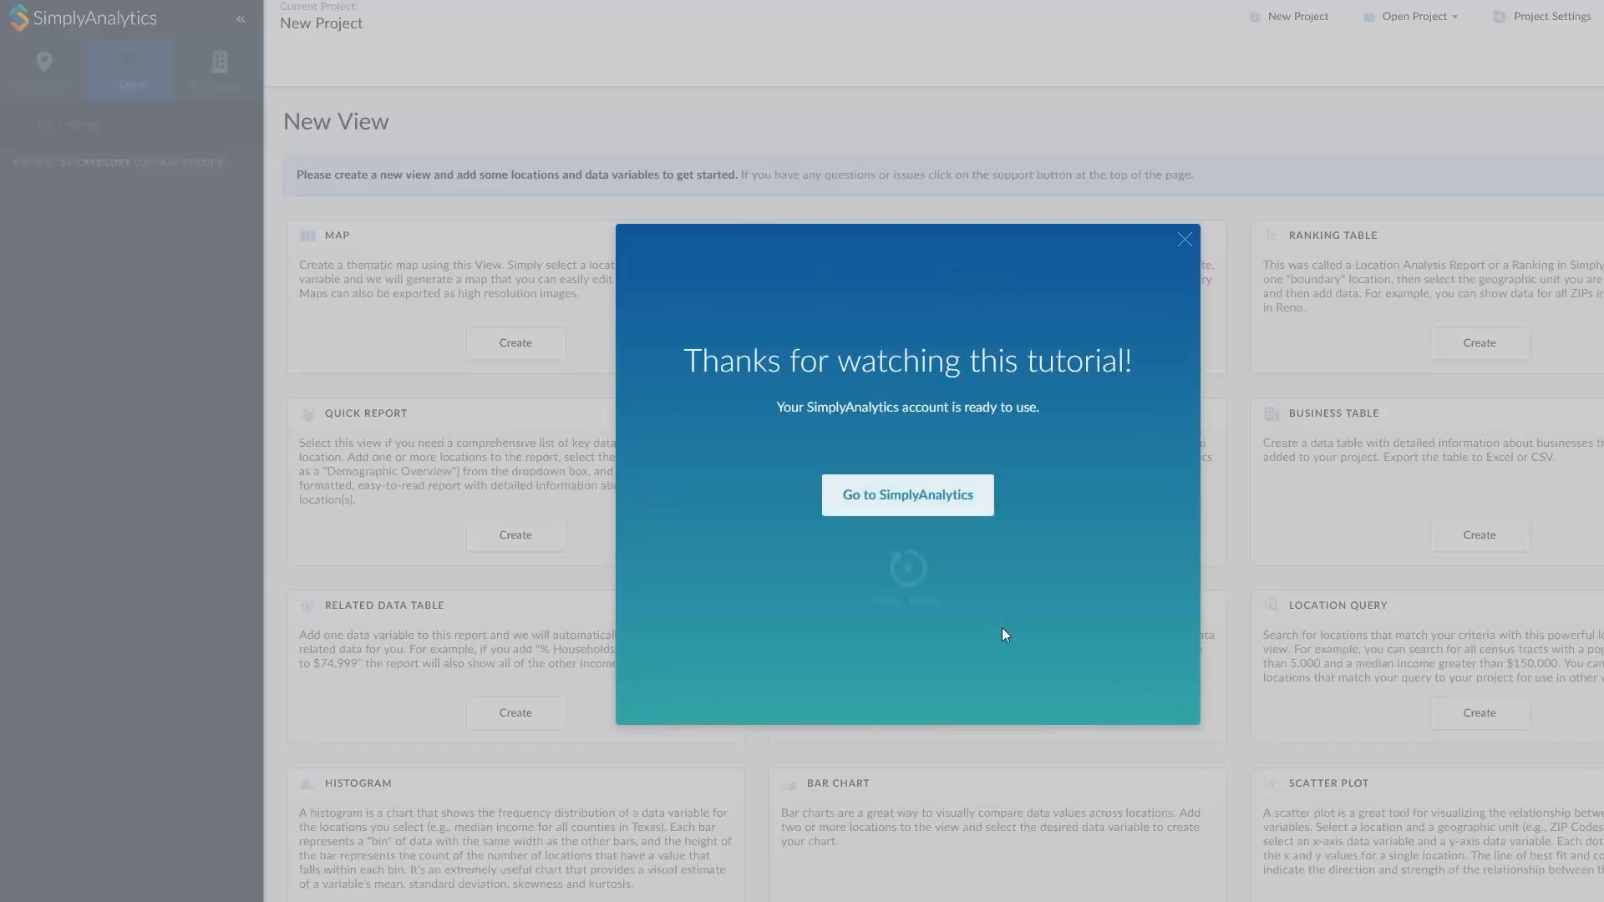
{"action": "left_click", "coordinate": [917, 514]}
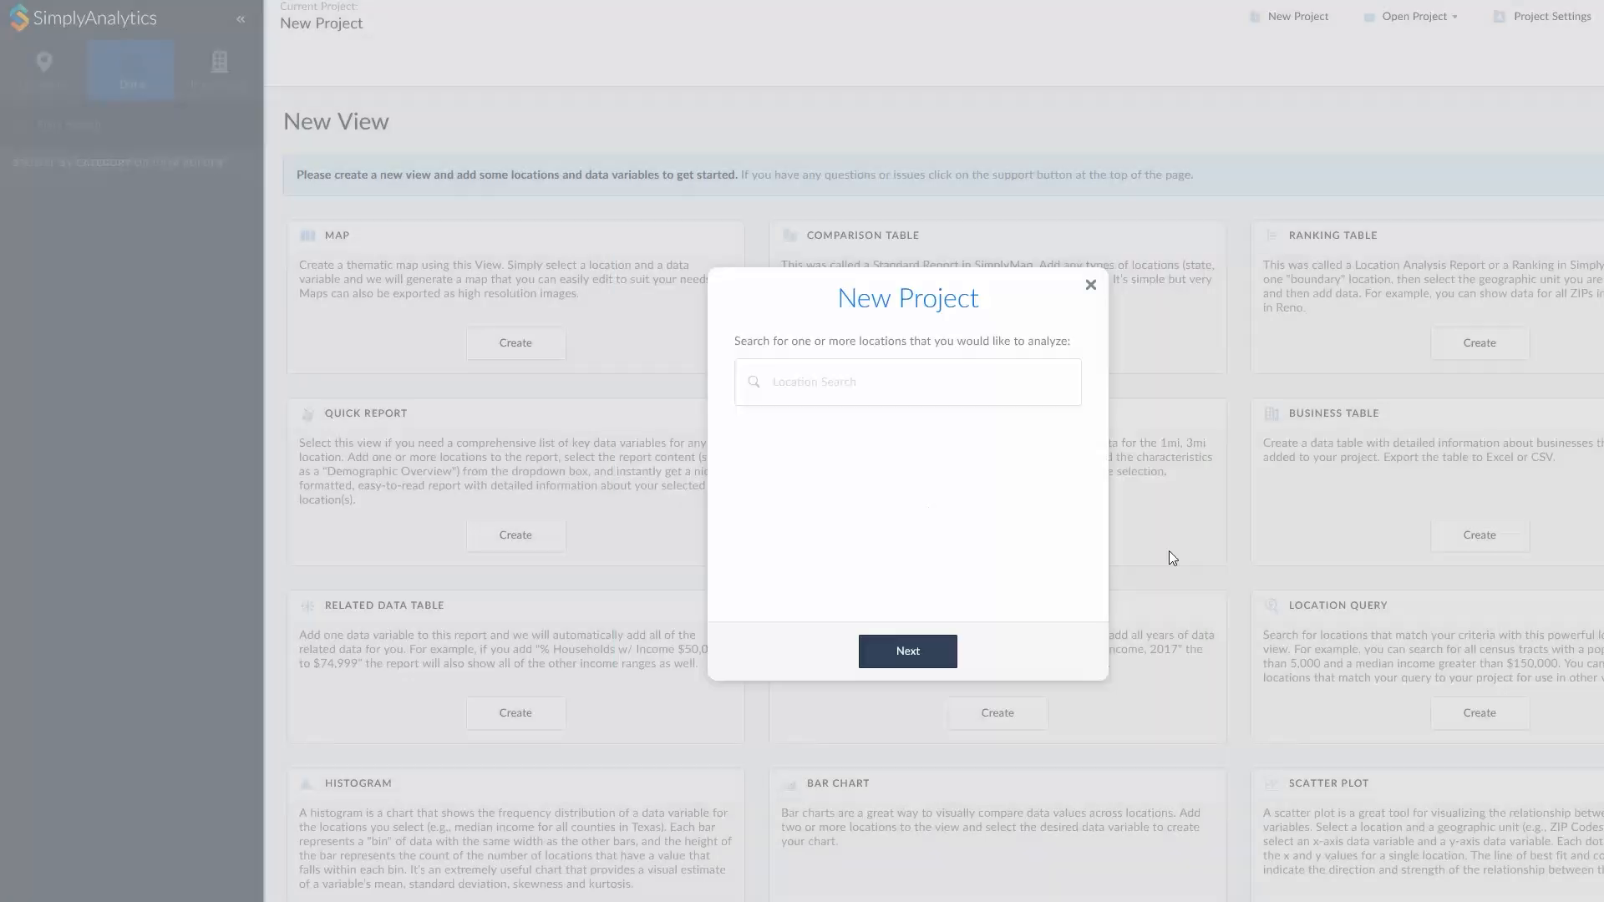
- Search for ZIP code 33158 and add 33158, Miami, FL as the new project's location
{"action": "left_click", "coordinate": [888, 387]}
{"action": "type", "text": "33064"}
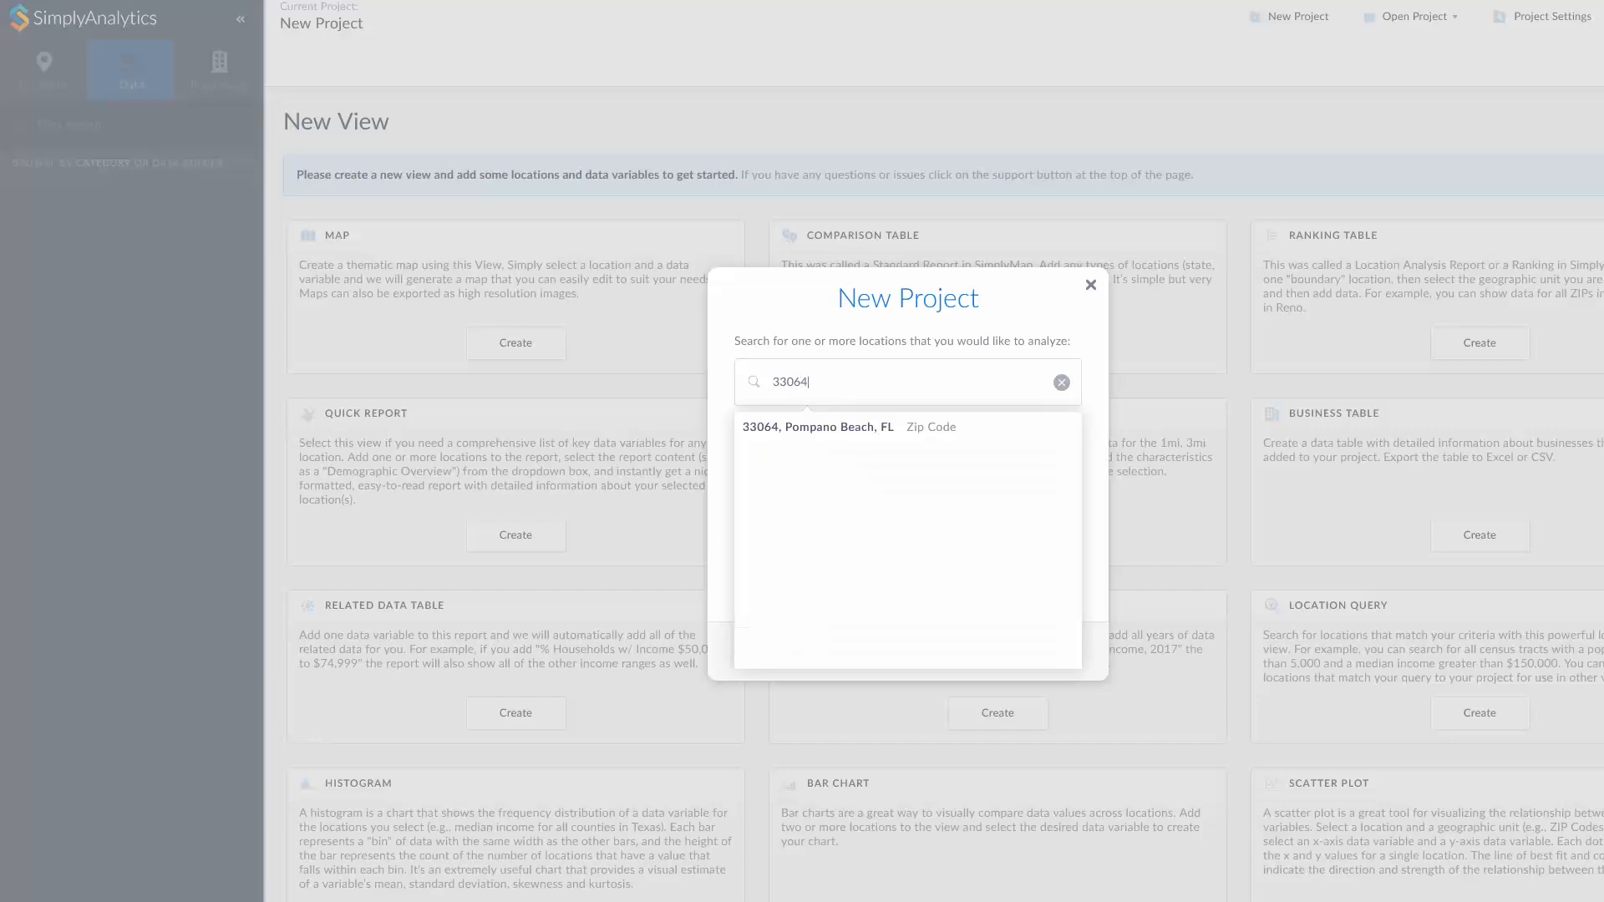
{"action": "key", "text": "BackSpace"}
{"action": "key", "text": "BackSpace"}
{"action": "key", "text": "BackSpace"}
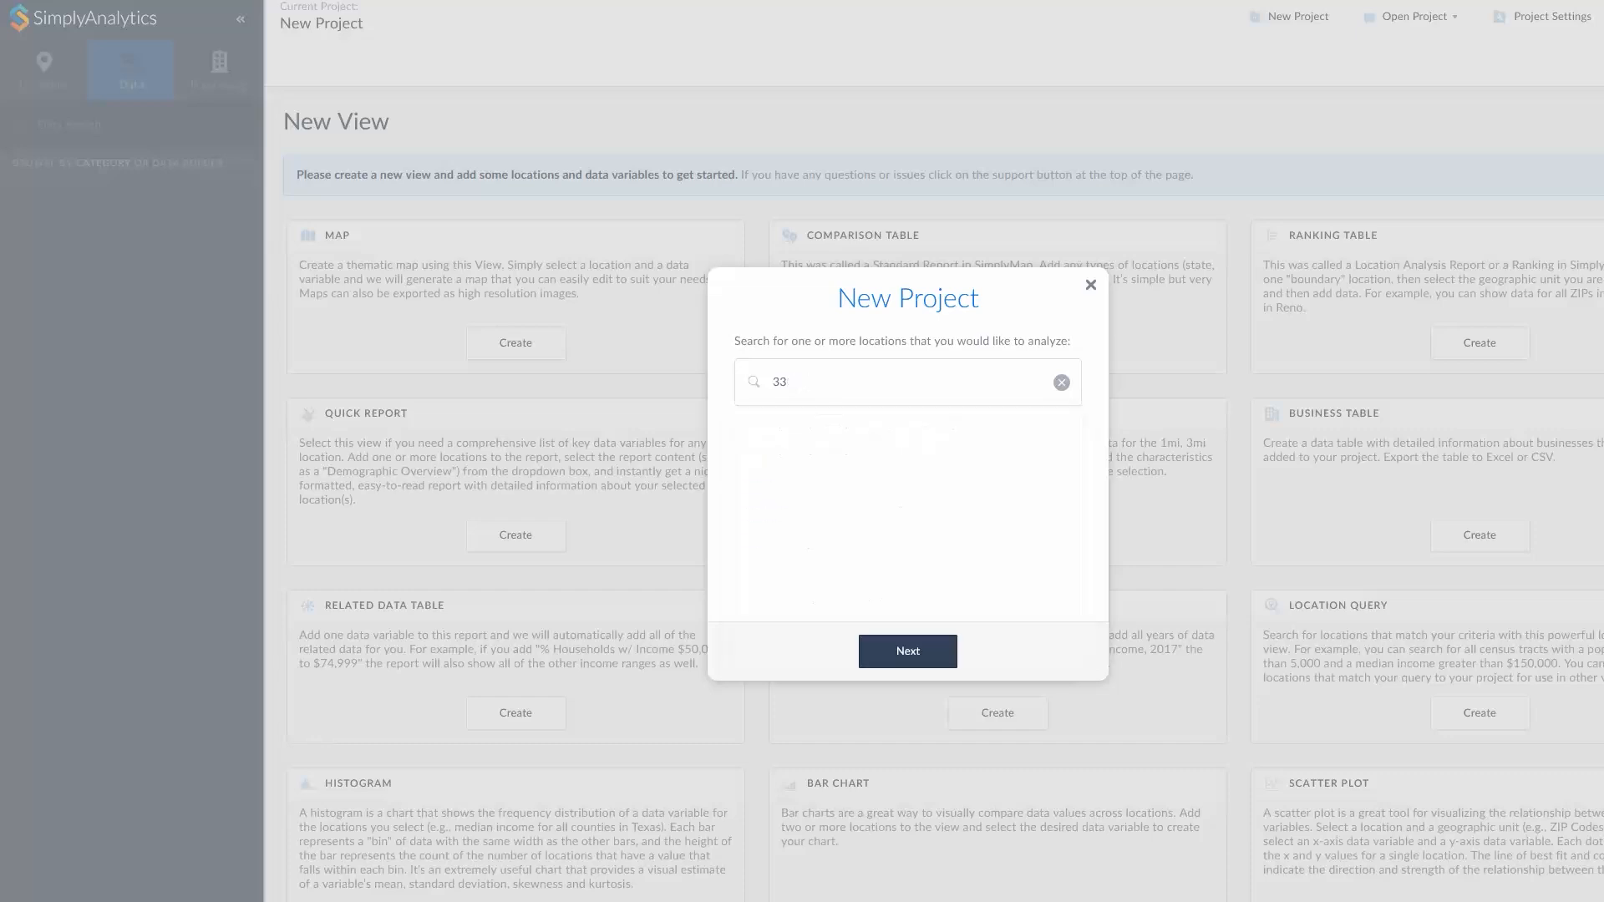
{"action": "type", "text": "158"}
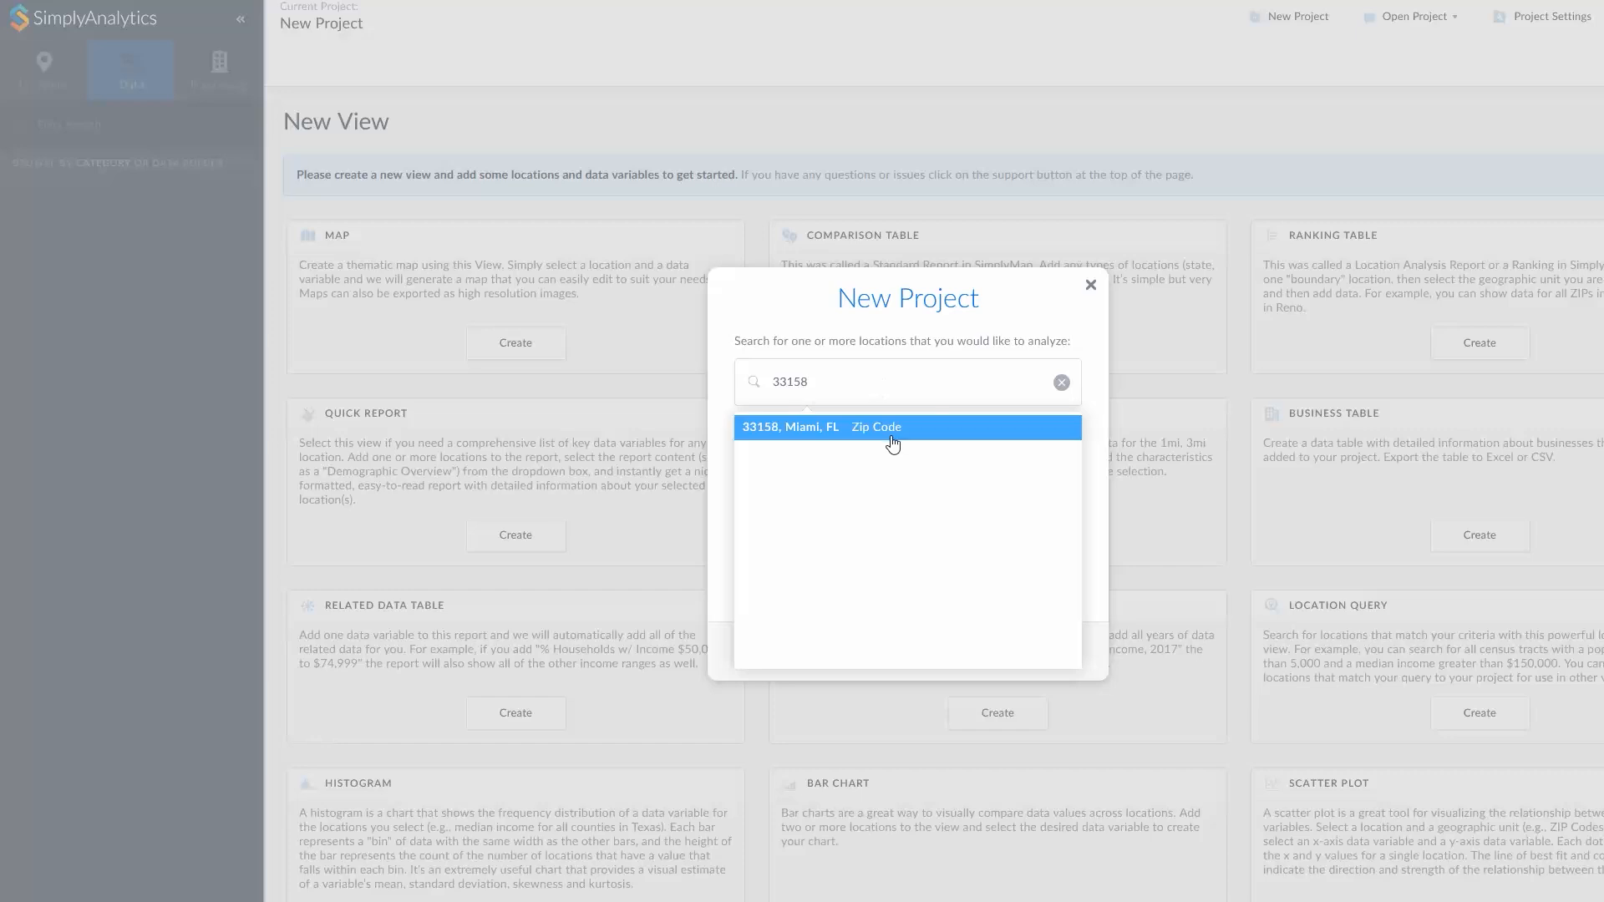
{"action": "left_click", "coordinate": [891, 439]}
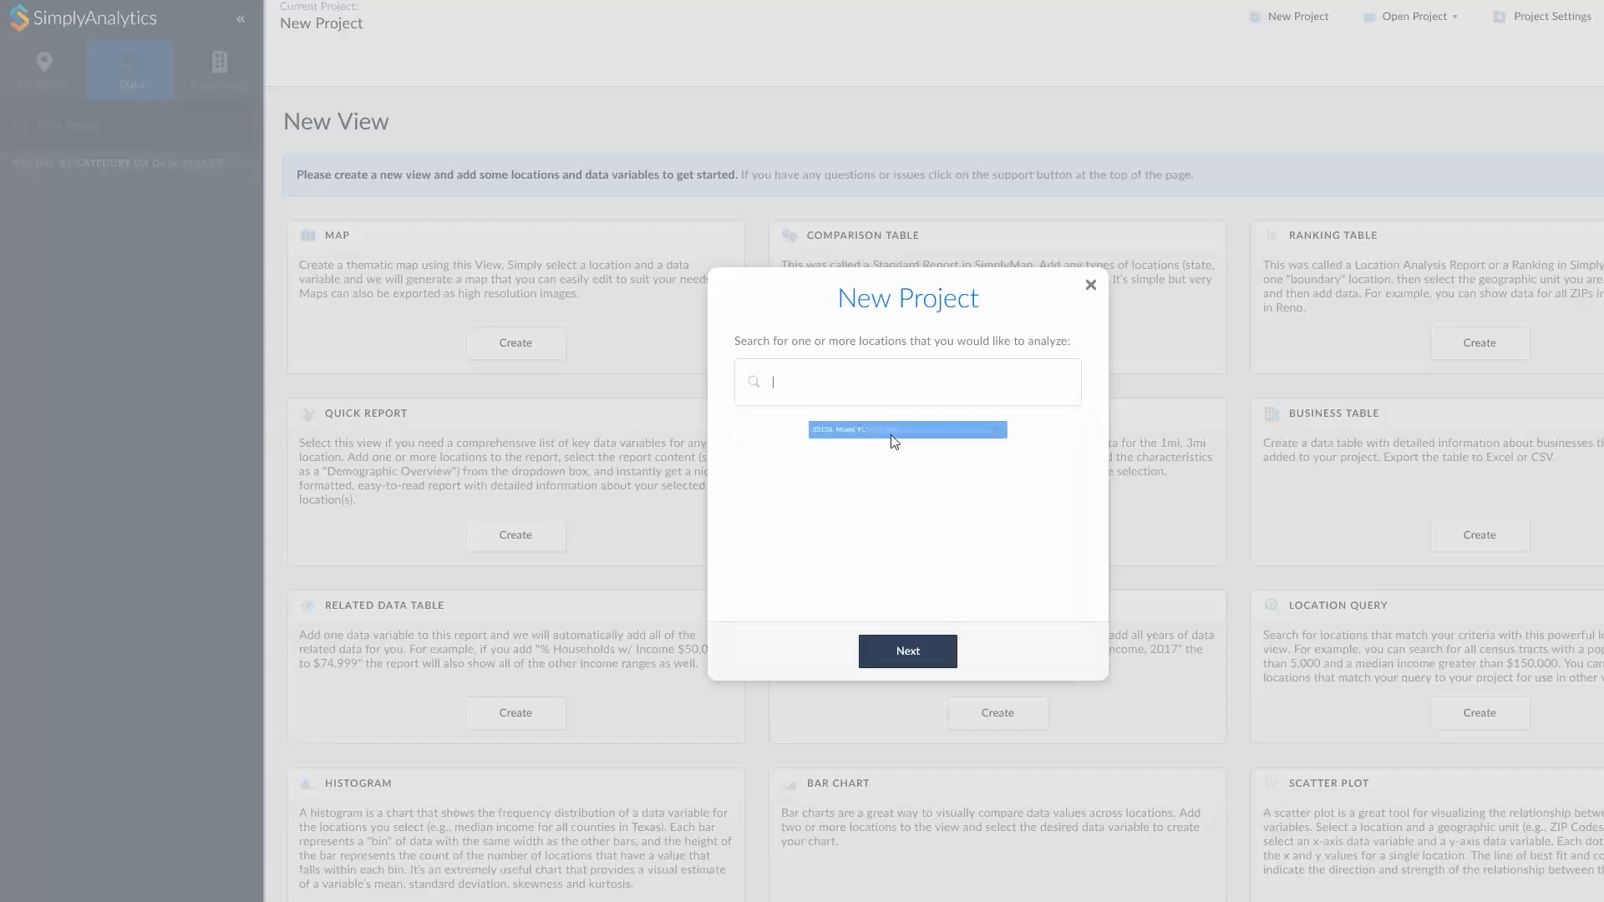
- Create the project with the seed variables # Total Population, % Educational Attainment | Bachelor's degree or higher, and Median Household Income
{"action": "left_click", "coordinate": [913, 662]}
{"action": "left_click", "coordinate": [776, 368]}
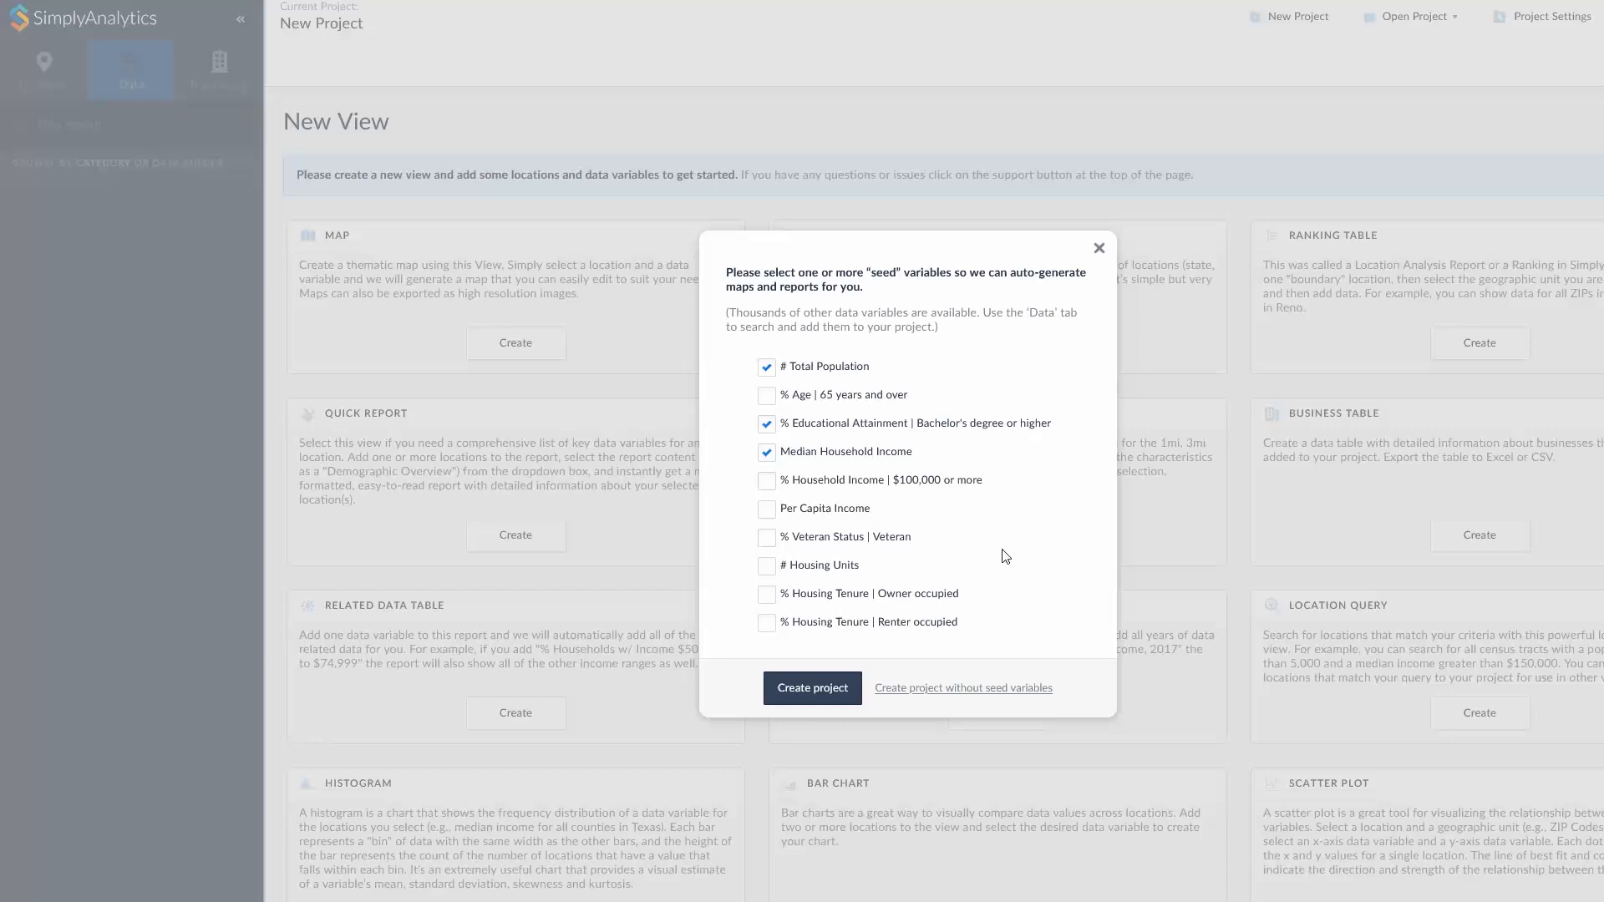
{"action": "left_click", "coordinate": [821, 693]}
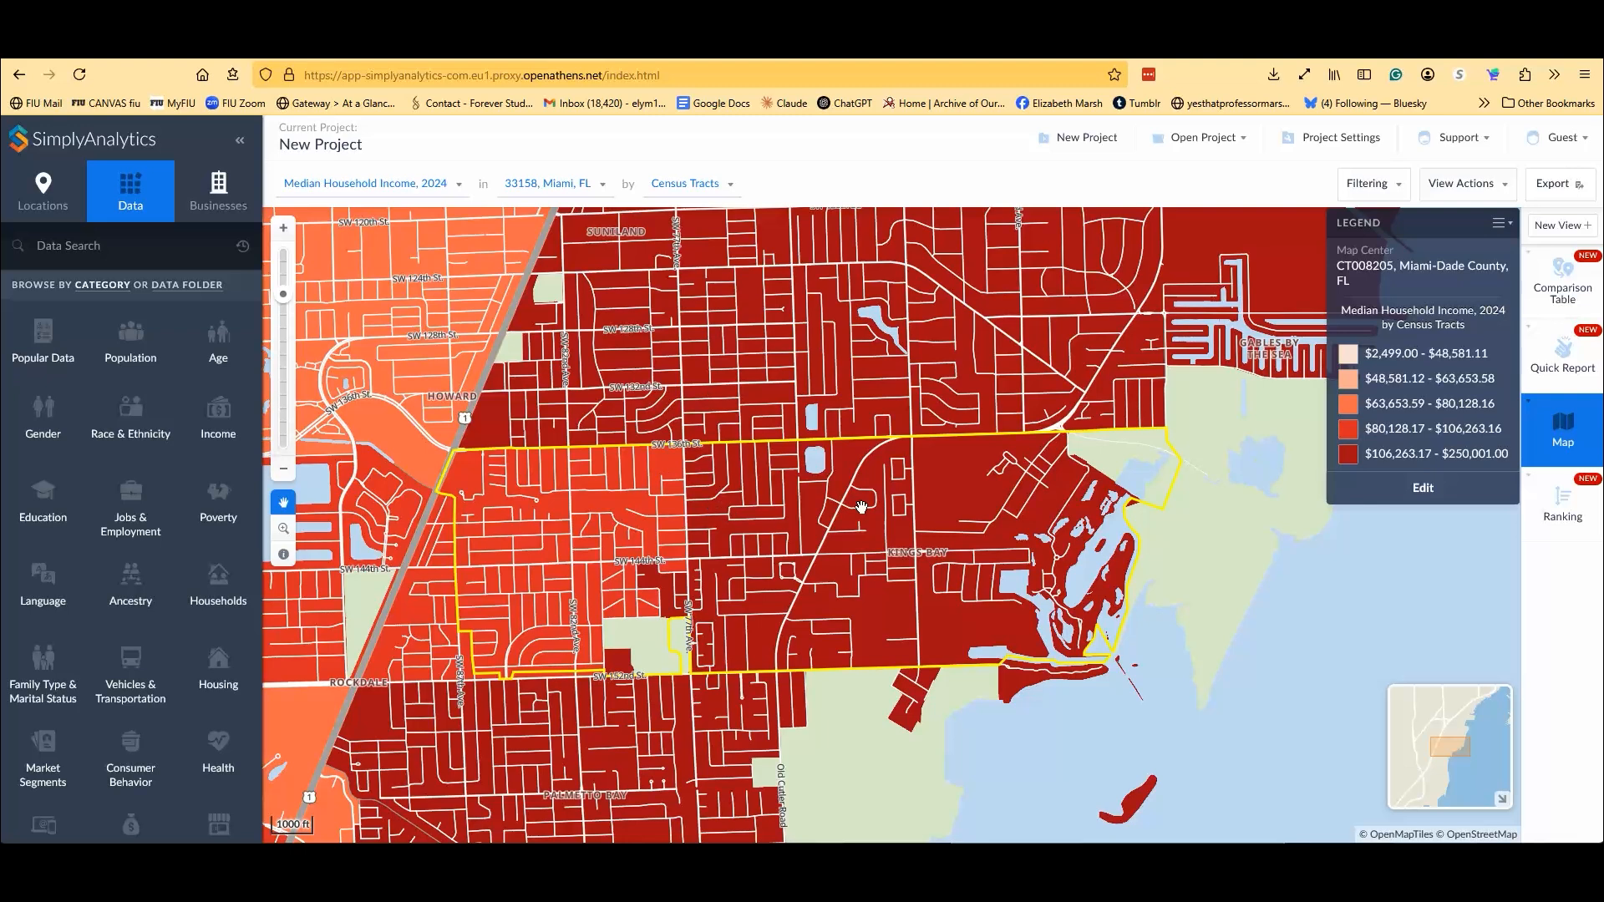
- Look over the median household income map around 33158, Miami, and switch to the Comparison Table view
{"action": "scroll", "coordinate": [863, 505], "scroll_direction": "down", "scroll_amount": 2}
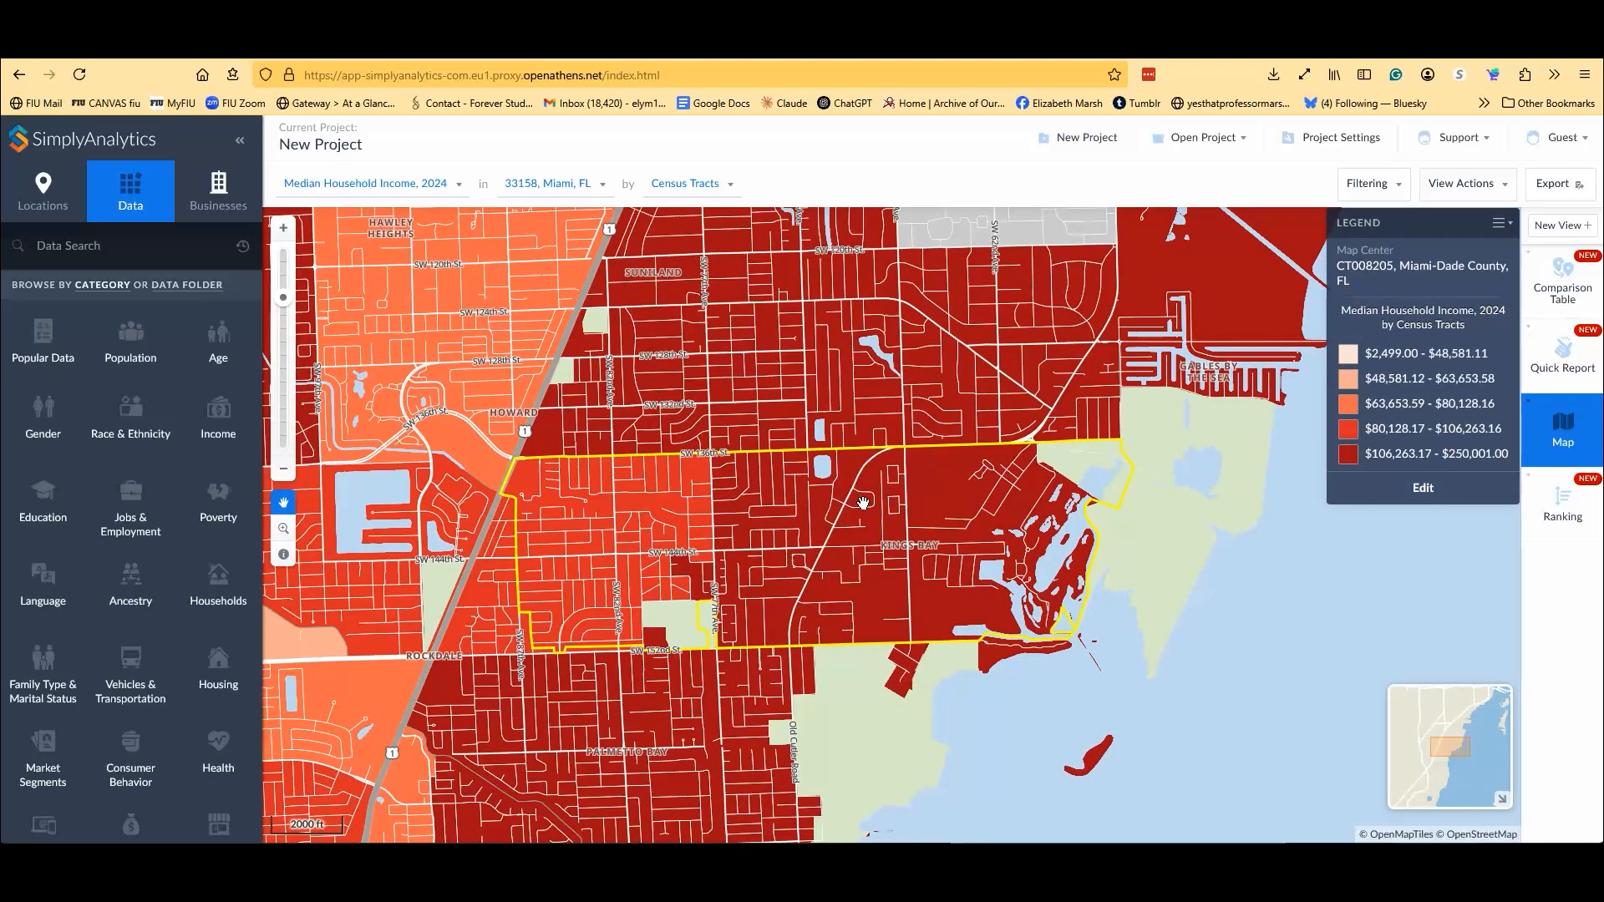
{"action": "left_click_drag", "start_coordinate": [863, 503], "coordinate": [917, 548]}
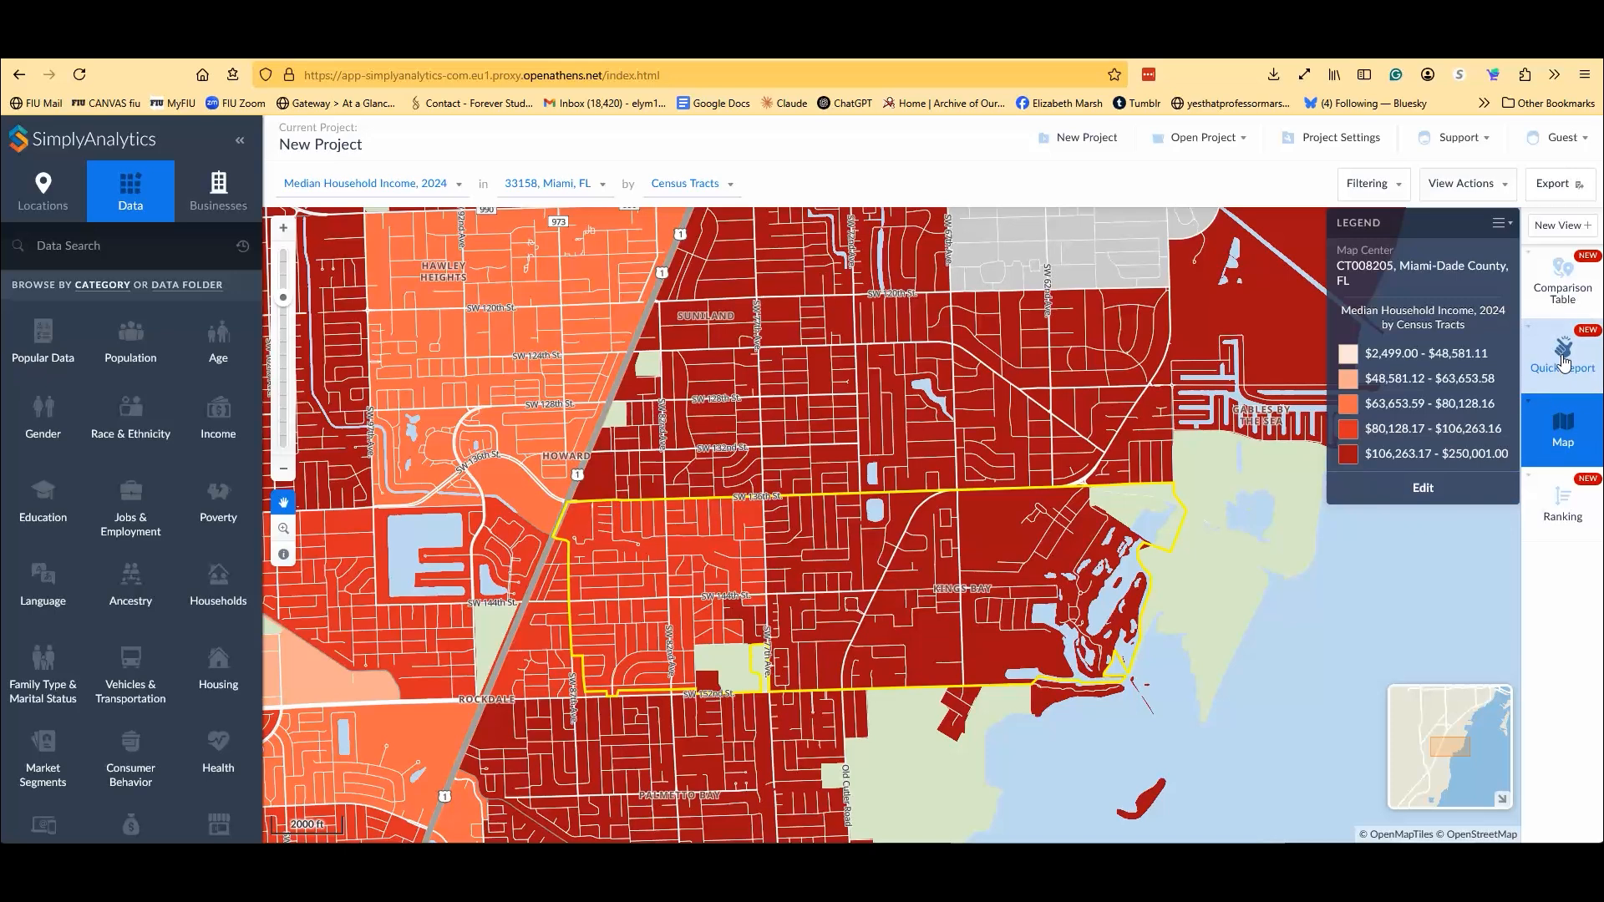
{"action": "left_click", "coordinate": [1562, 288]}
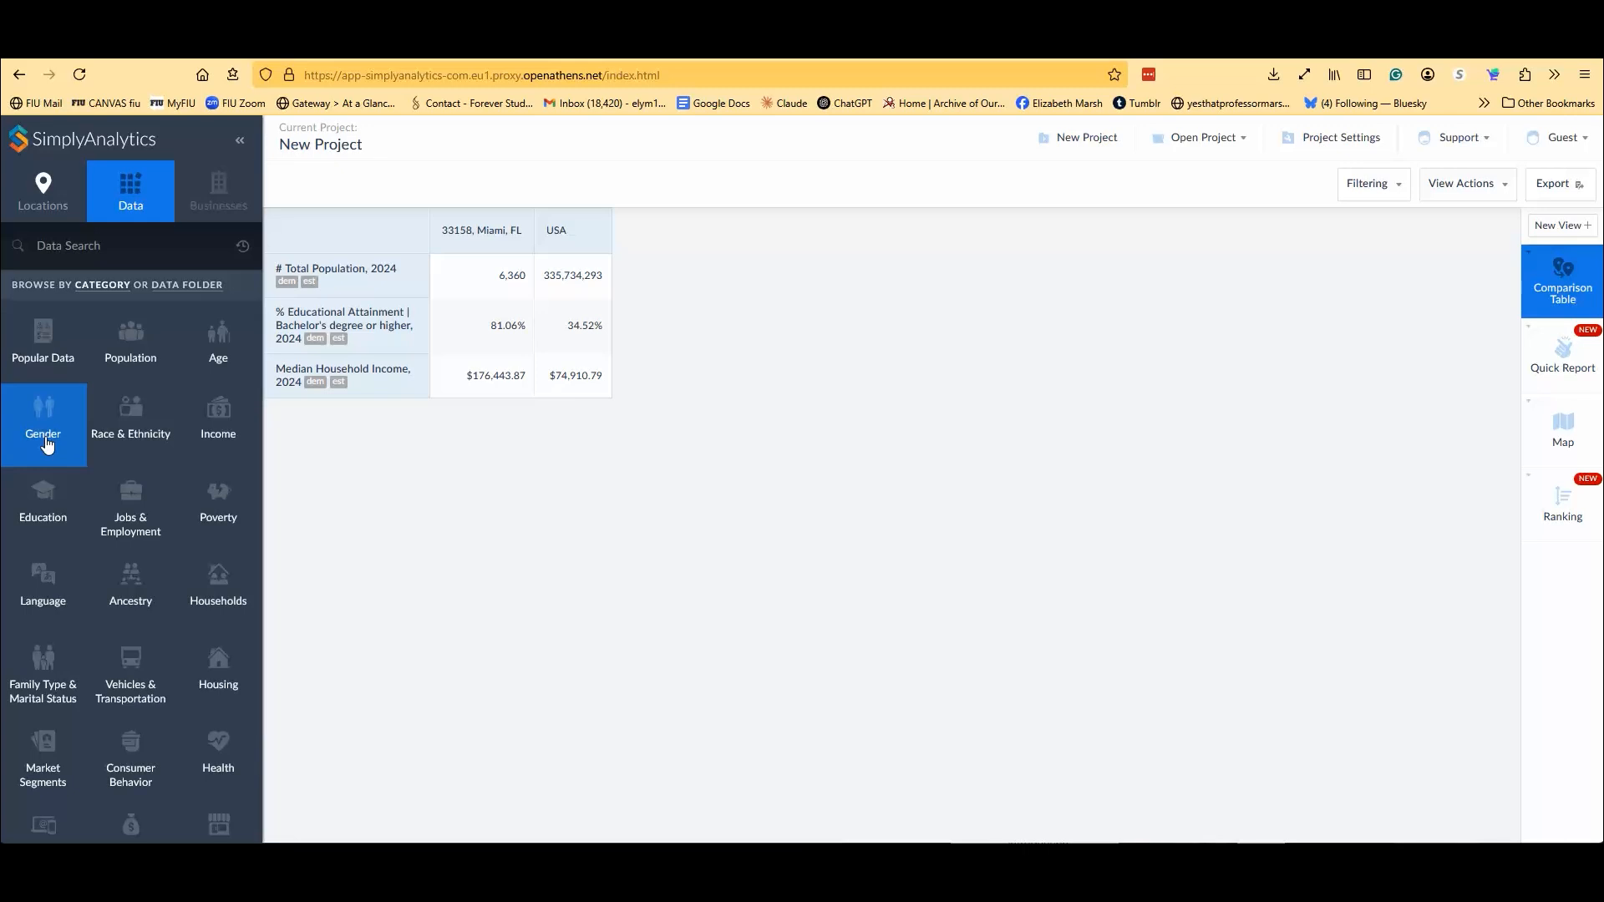
- Add the variable % Age | 25 to 34 years from the Age category to the comparison table
{"action": "left_click", "coordinate": [192, 360]}
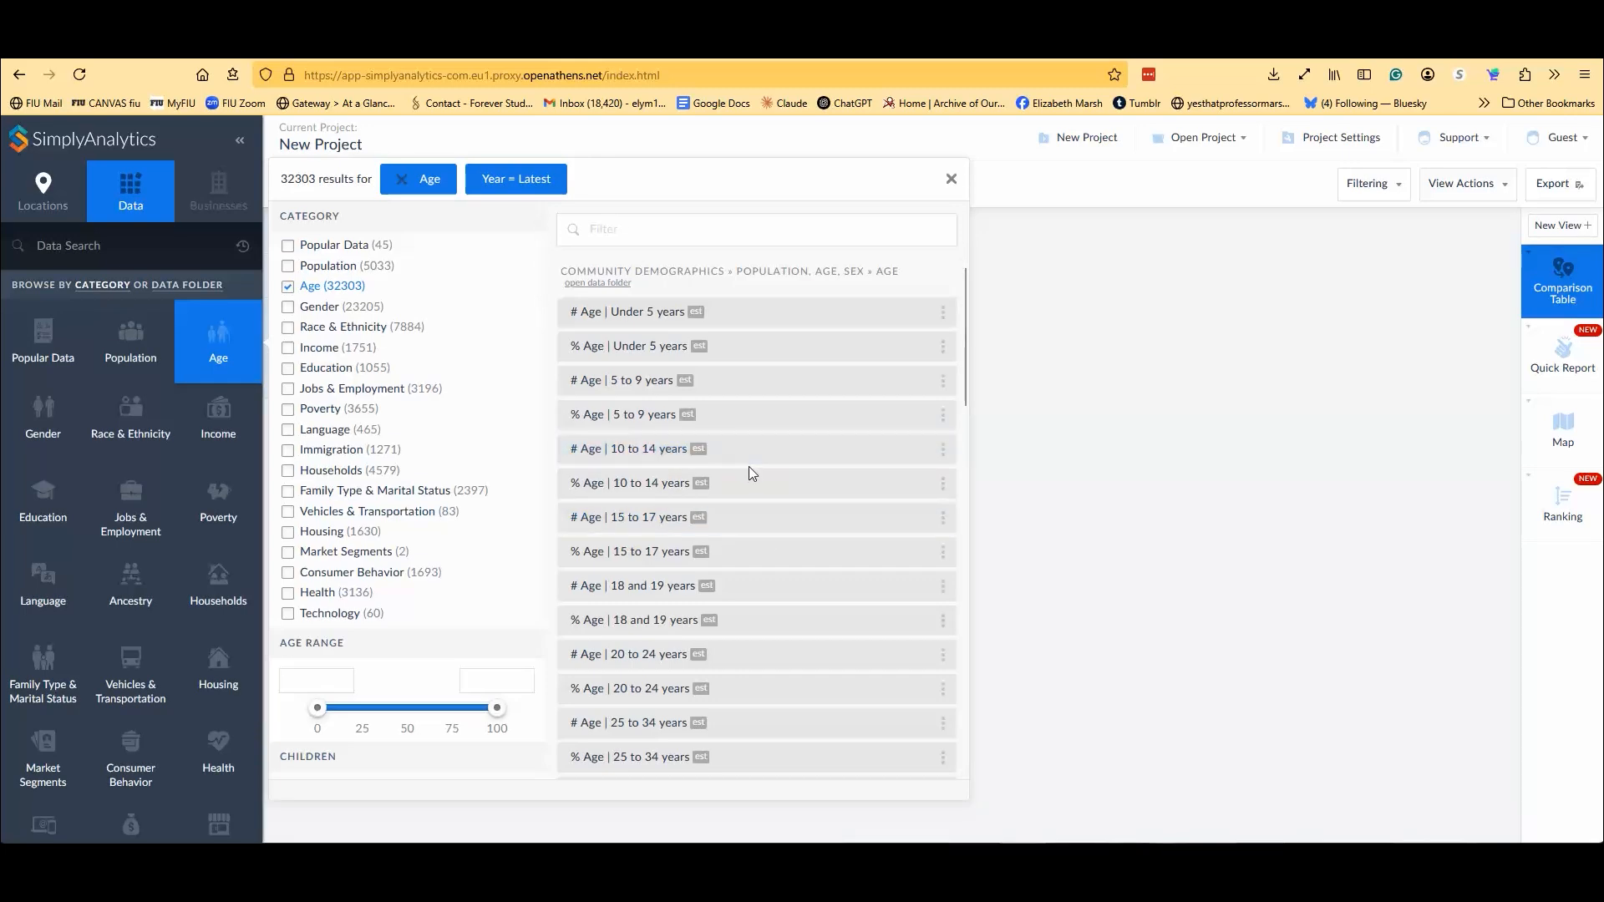
{"action": "scroll", "coordinate": [751, 498], "scroll_direction": "down", "scroll_amount": 1}
{"action": "scroll", "coordinate": [749, 497], "scroll_direction": "down", "scroll_amount": 2}
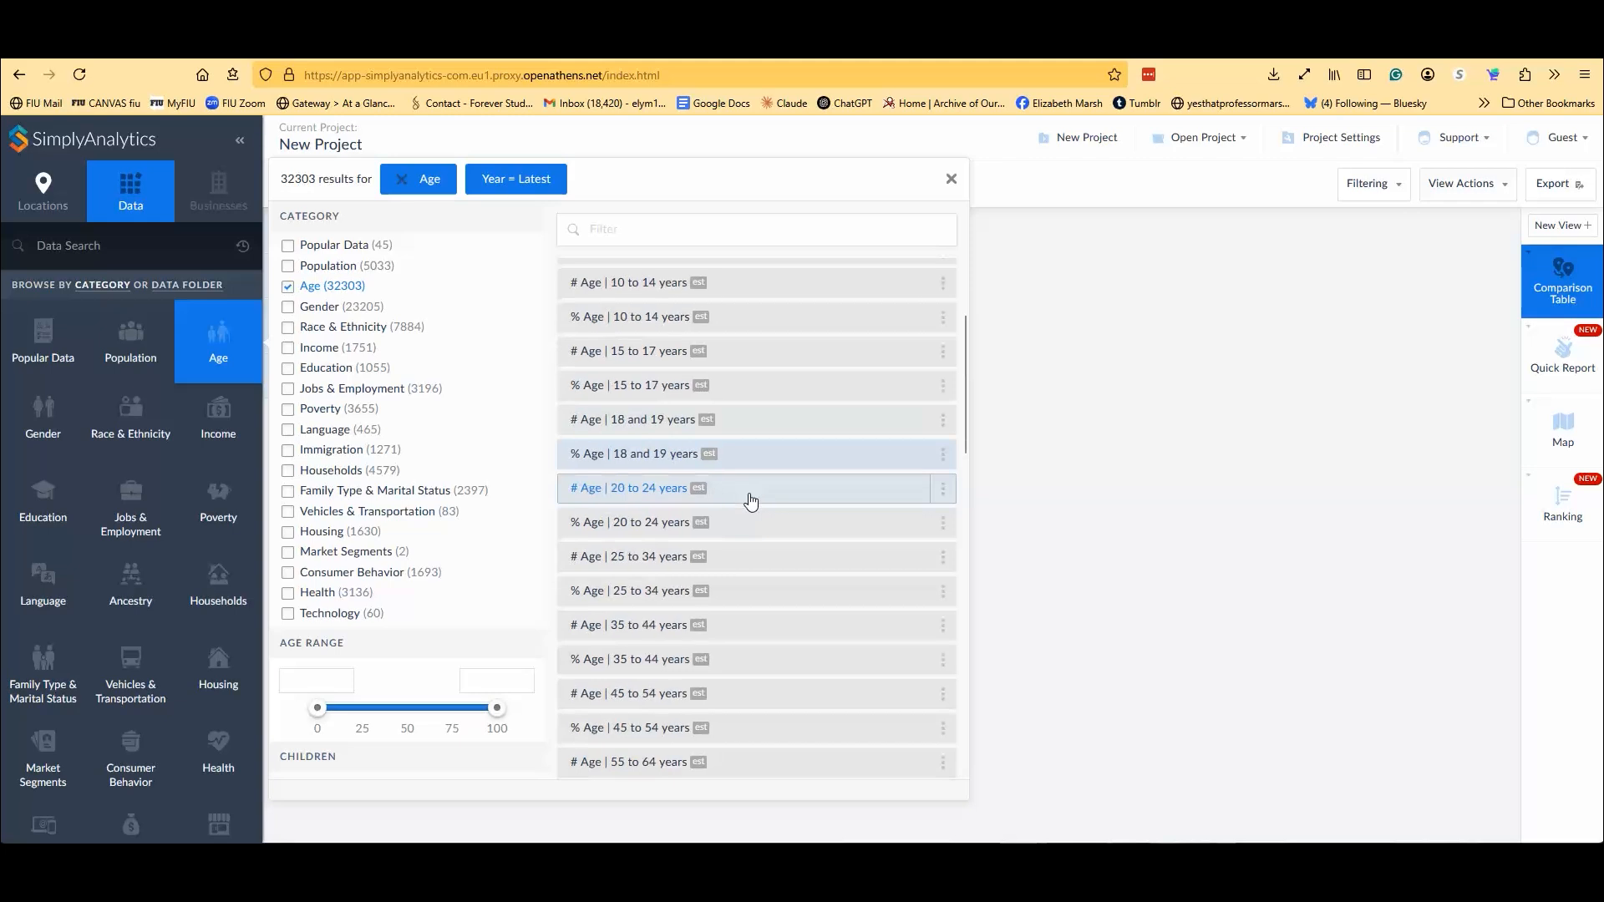
{"action": "left_click", "coordinate": [744, 452]}
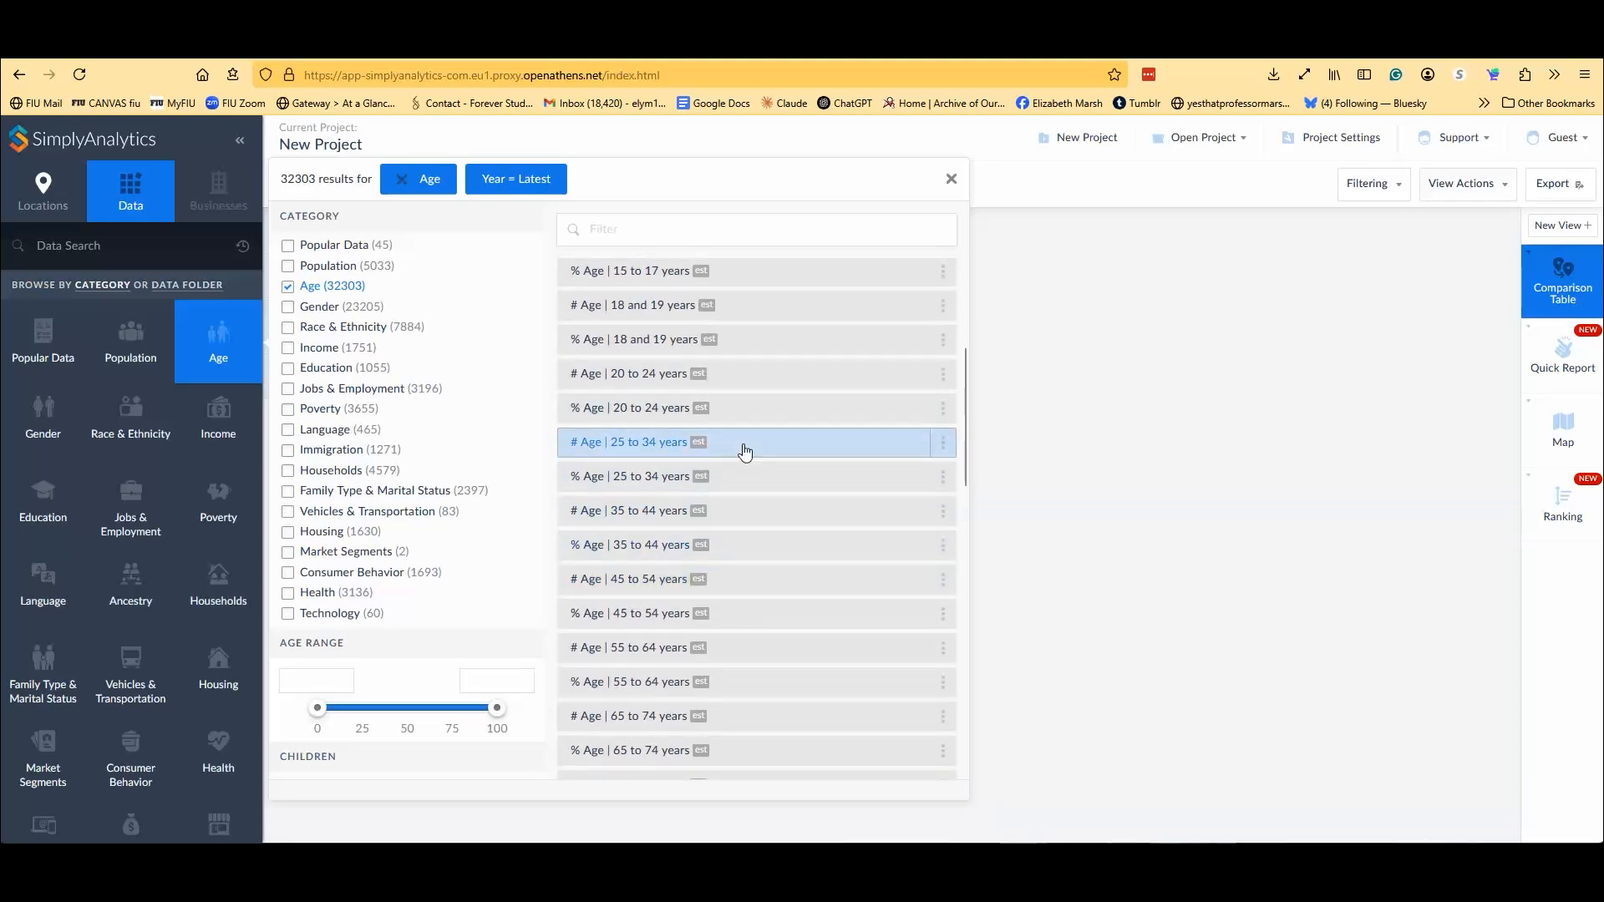
{"action": "left_click", "coordinate": [739, 490]}
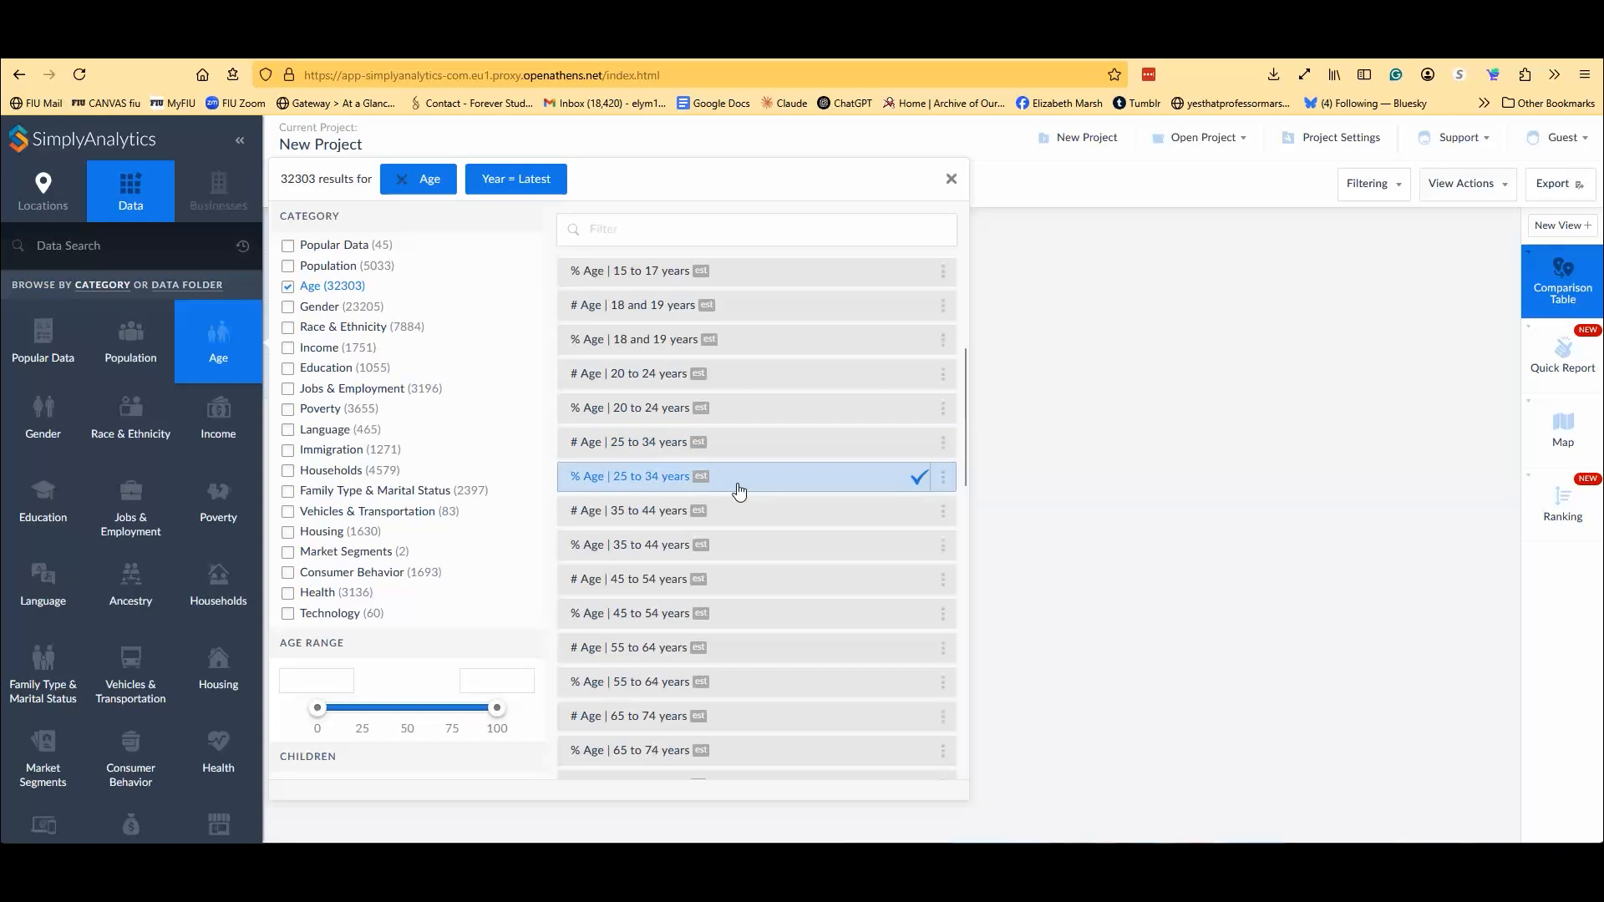
{"action": "left_click", "coordinate": [1240, 570]}
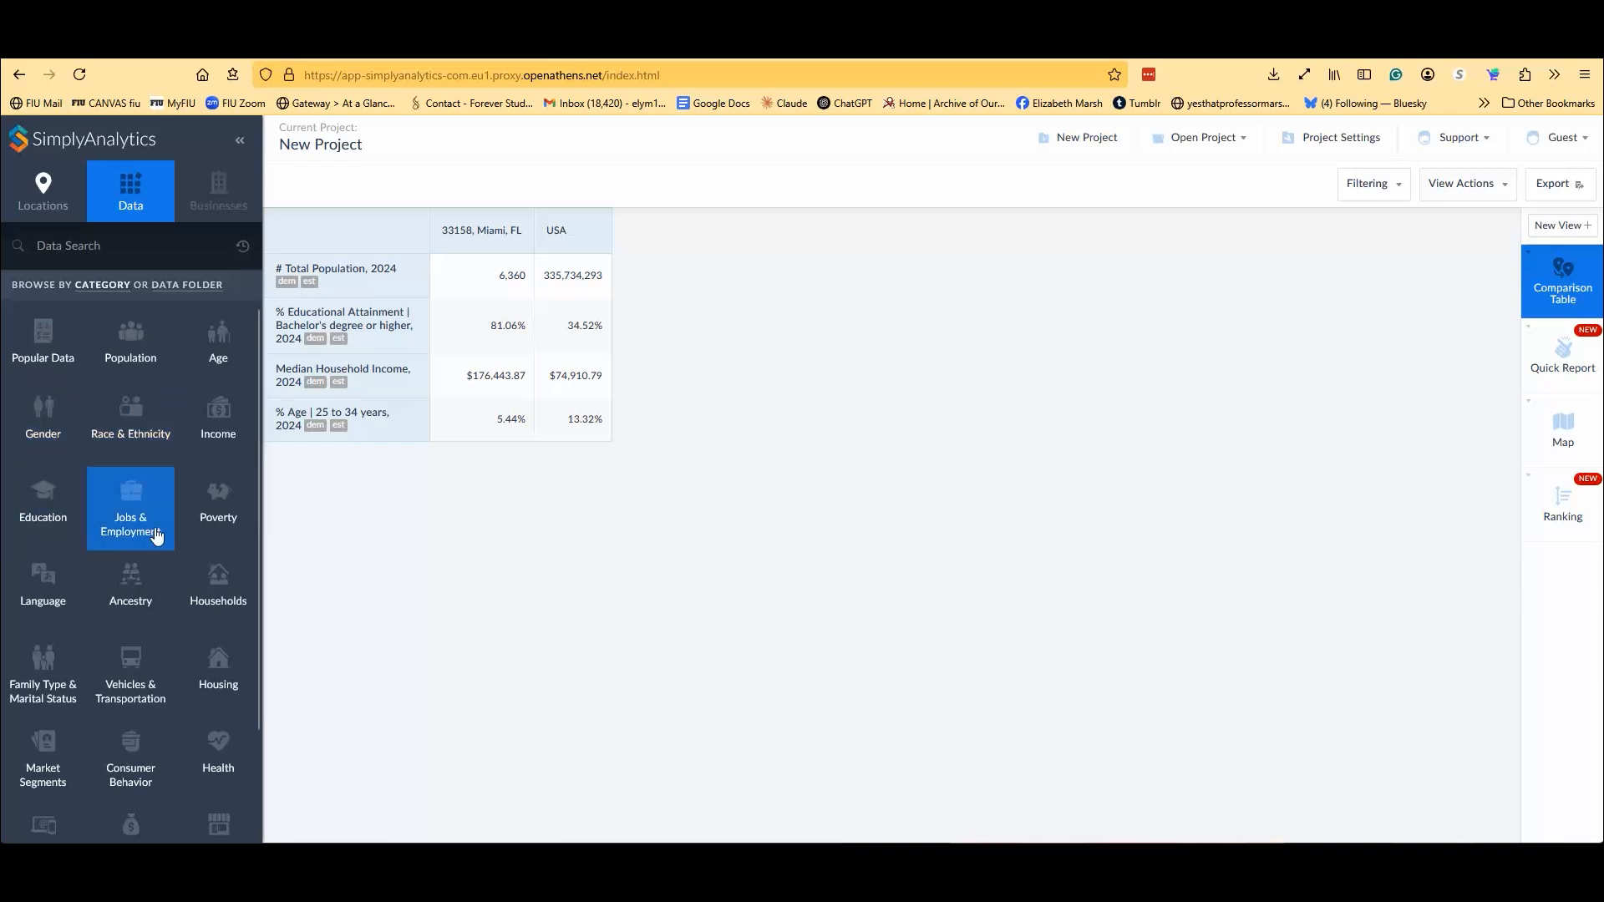
- Browse the Population data category, narrow it to Family Type & Marital Status, and look through the listed variables
{"action": "left_click", "coordinate": [124, 351]}
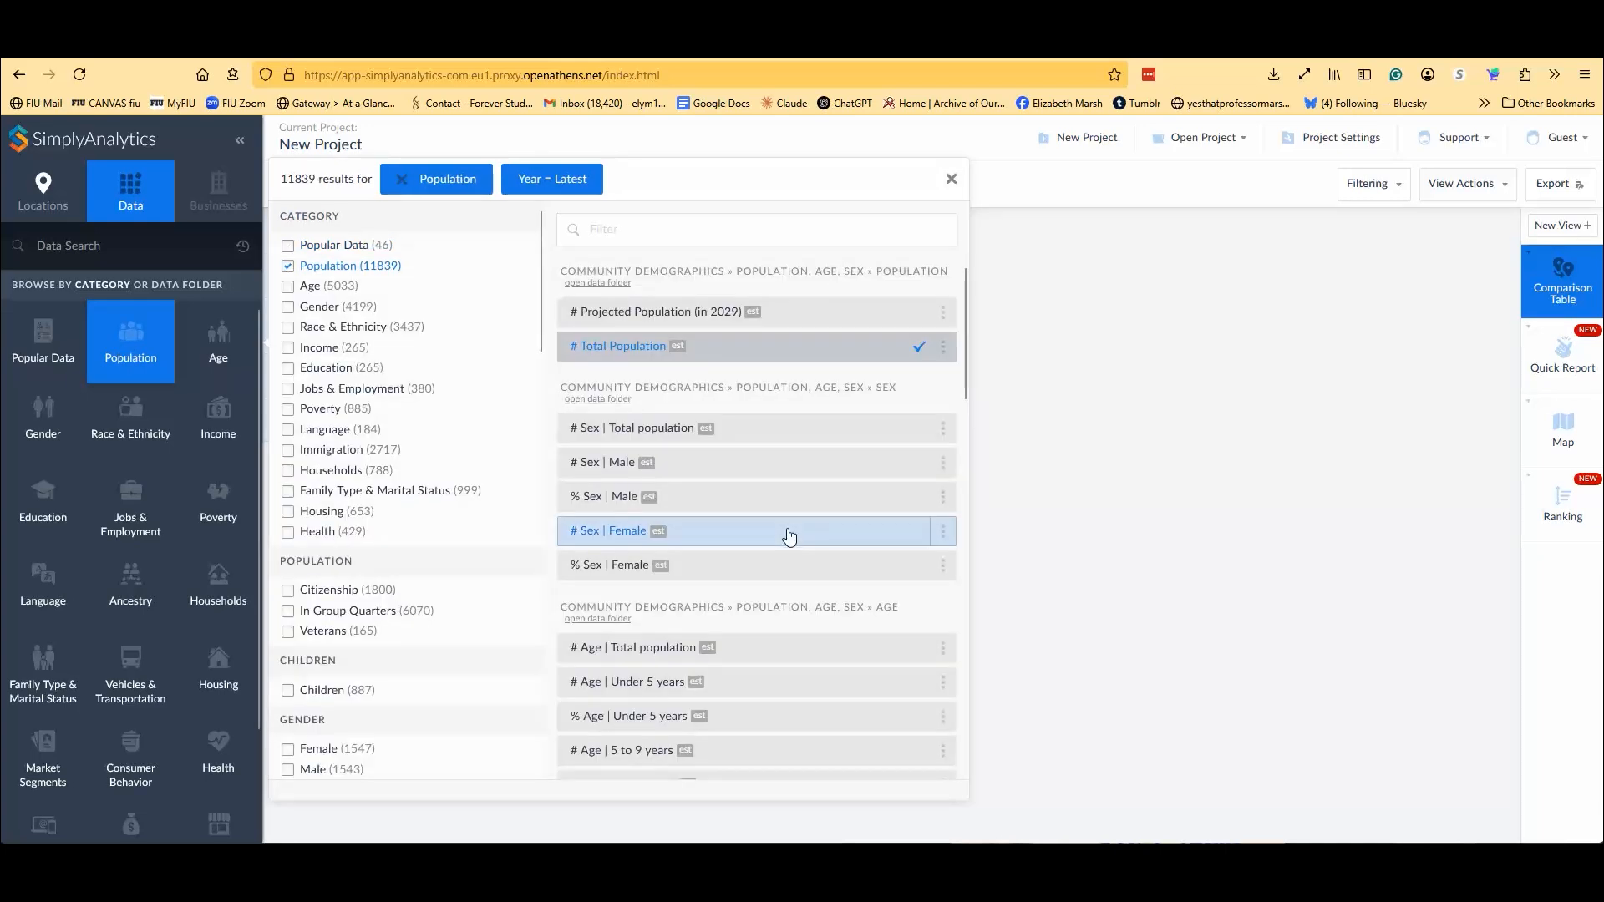
{"action": "left_click", "coordinate": [338, 499]}
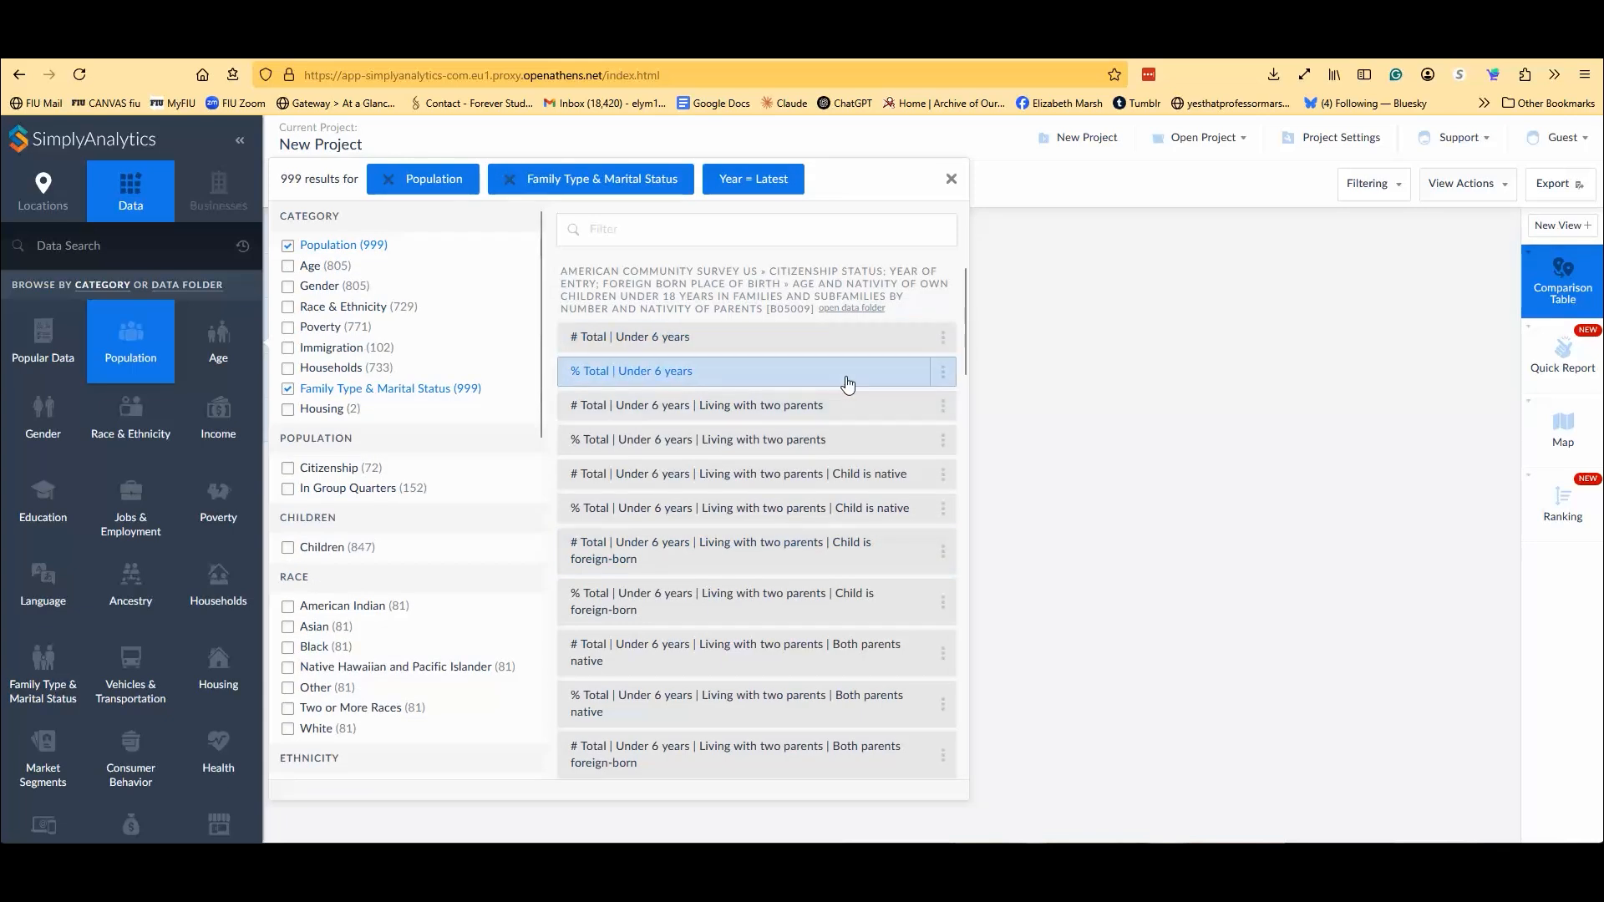
{"action": "scroll", "coordinate": [850, 383], "scroll_direction": "down", "scroll_amount": 1}
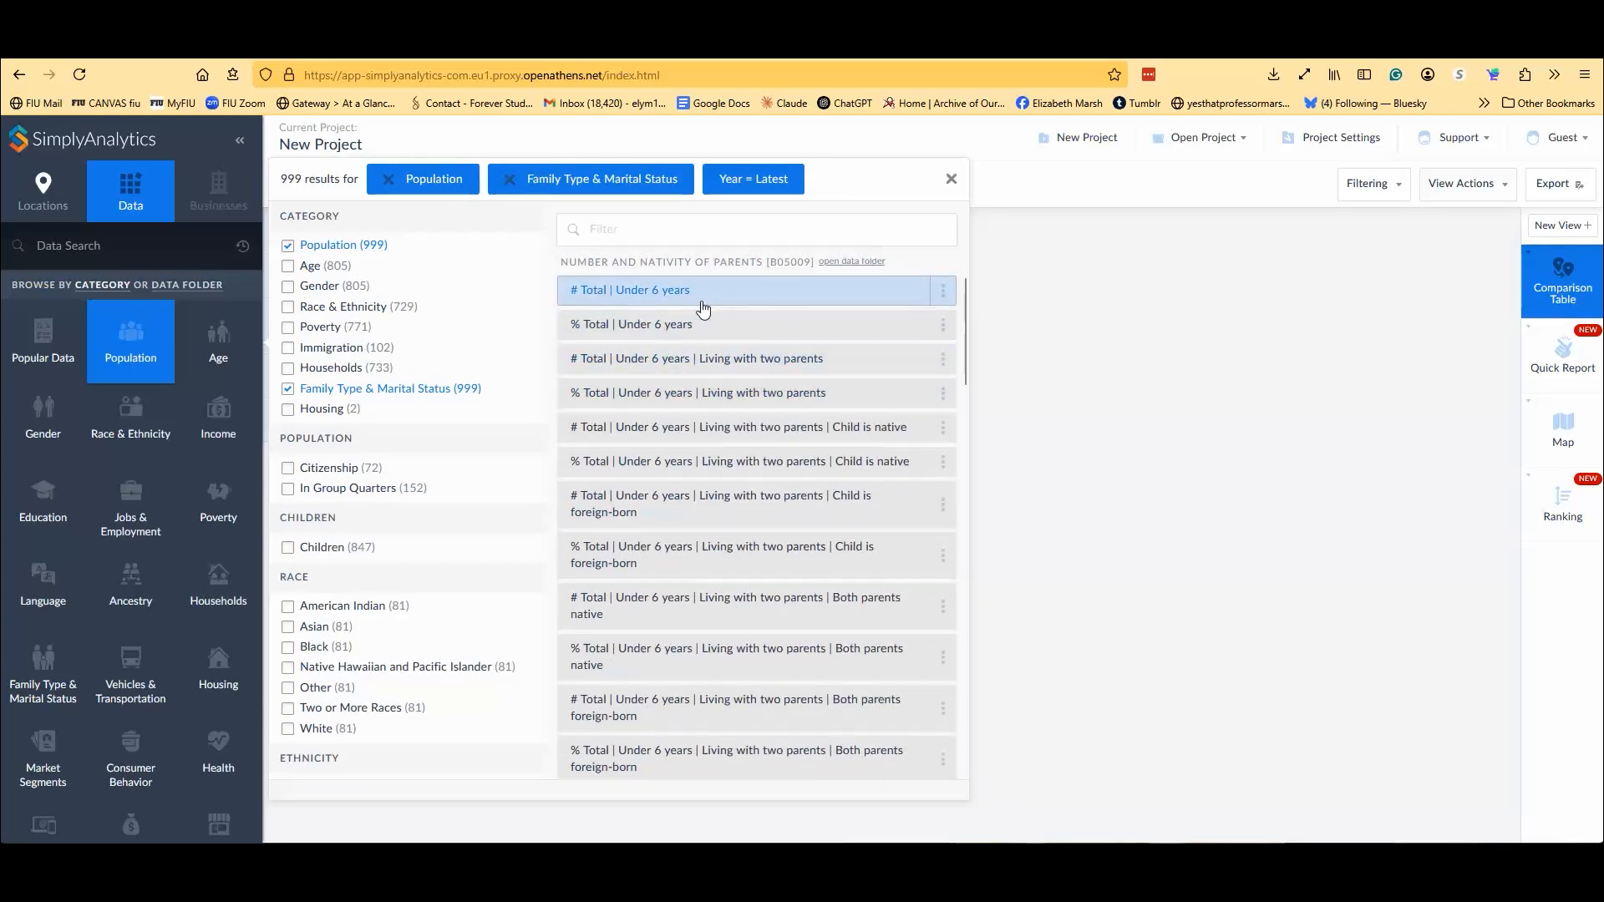
{"action": "scroll", "coordinate": [863, 392], "scroll_direction": "down", "scroll_amount": 5}
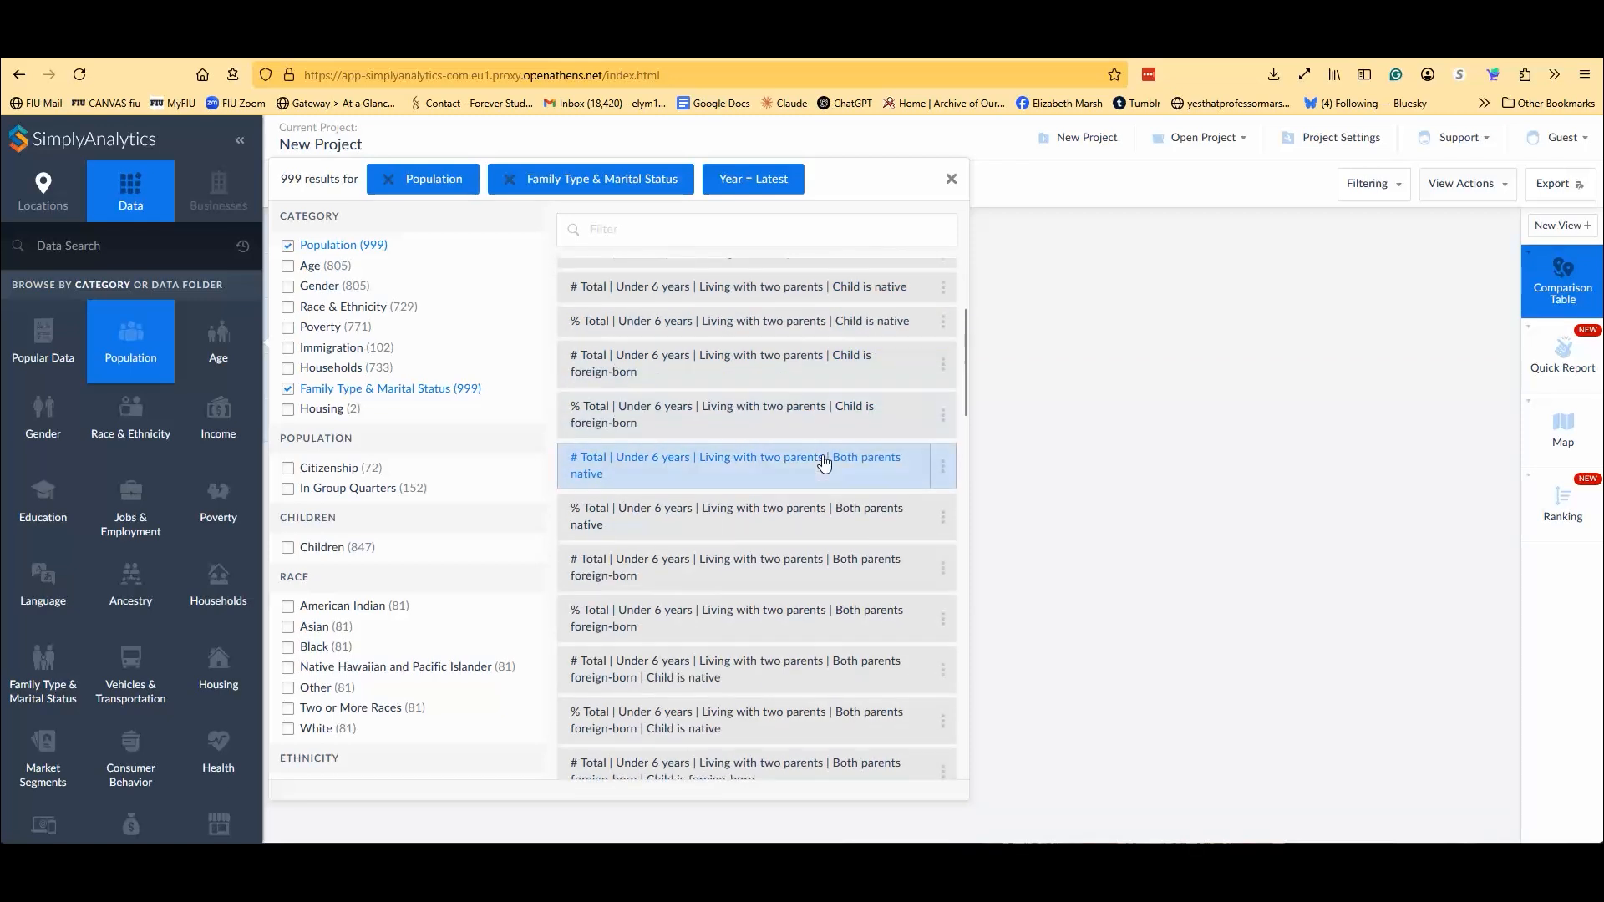
{"action": "scroll", "coordinate": [825, 466], "scroll_direction": "down", "scroll_amount": 5}
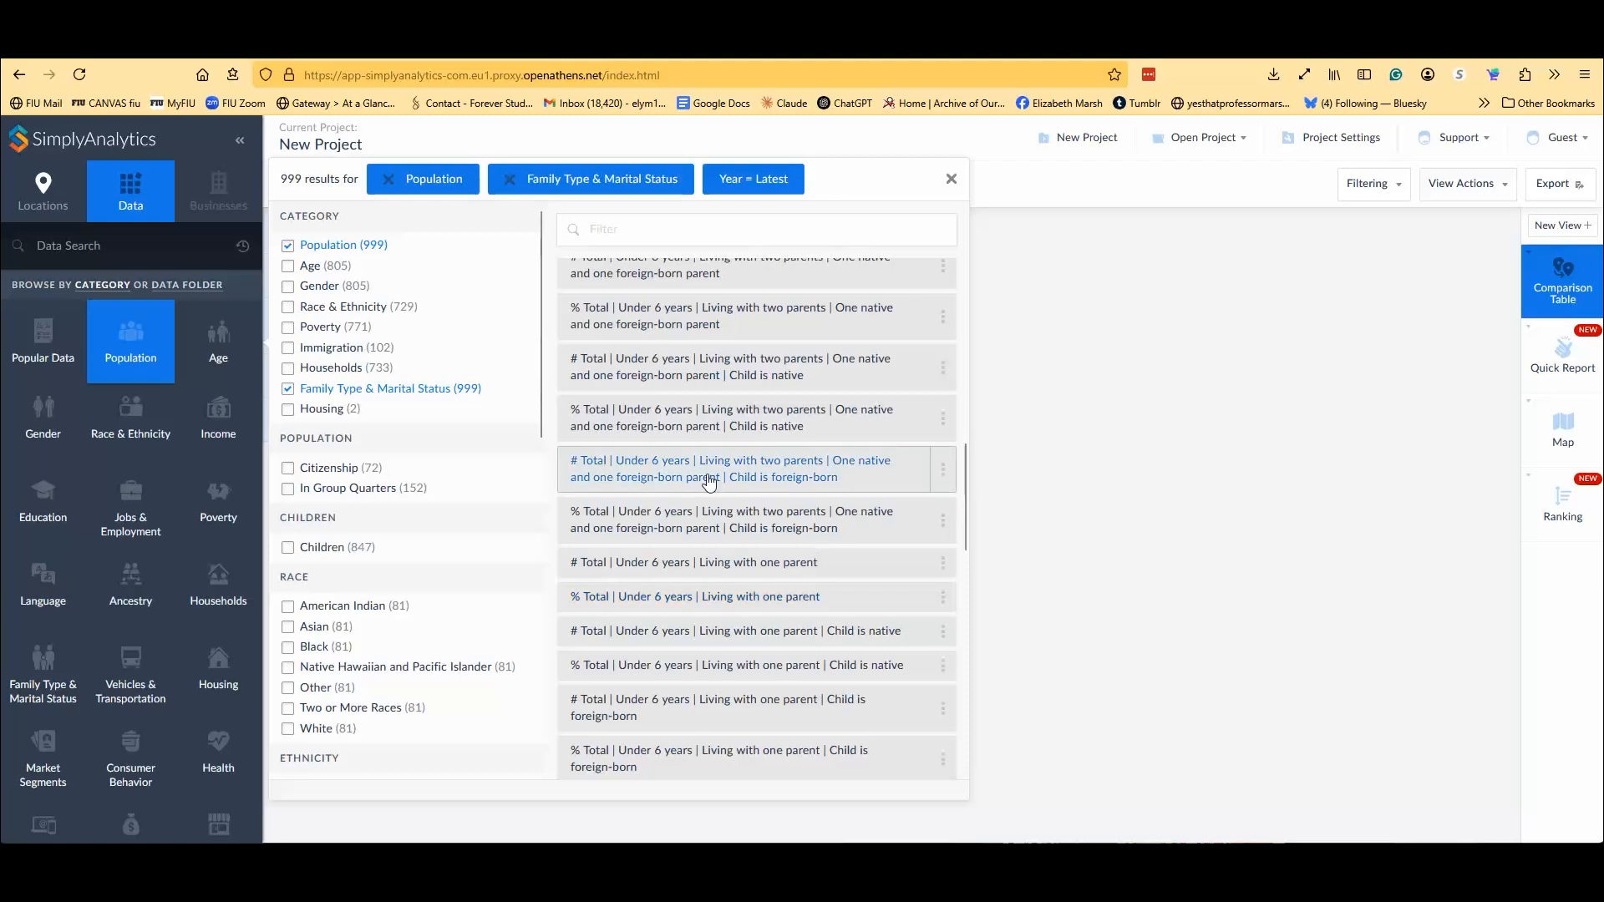
{"action": "scroll", "coordinate": [714, 583], "scroll_direction": "up", "scroll_amount": 5}
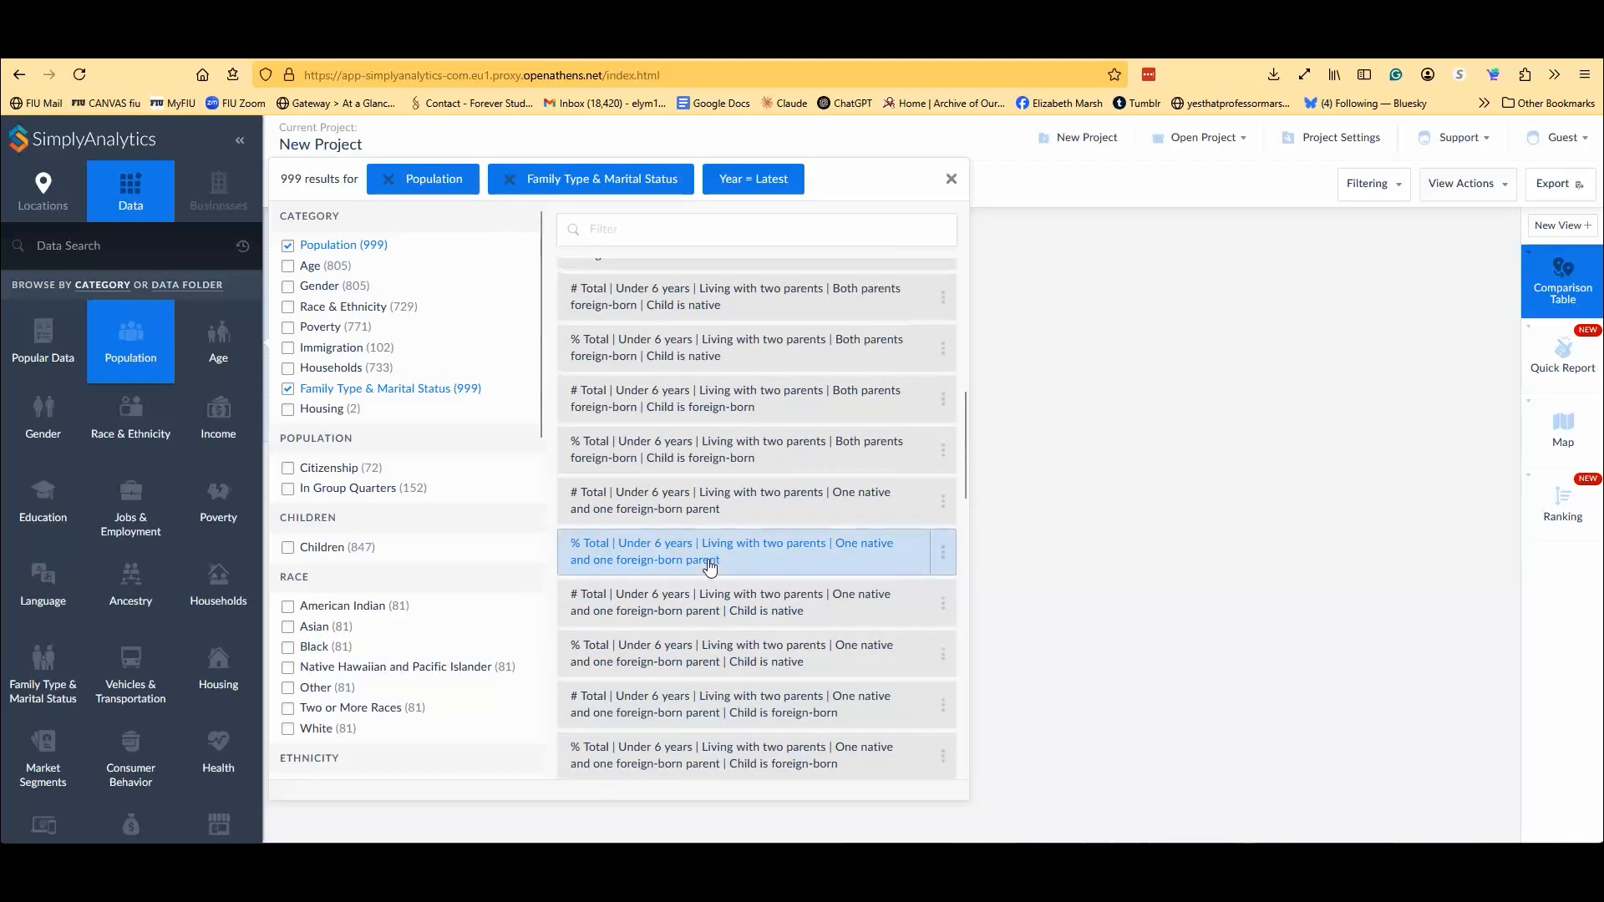
- Try narrowing the variables to the race White, look through the list, and remove that race filter
{"action": "left_click", "coordinate": [288, 734]}
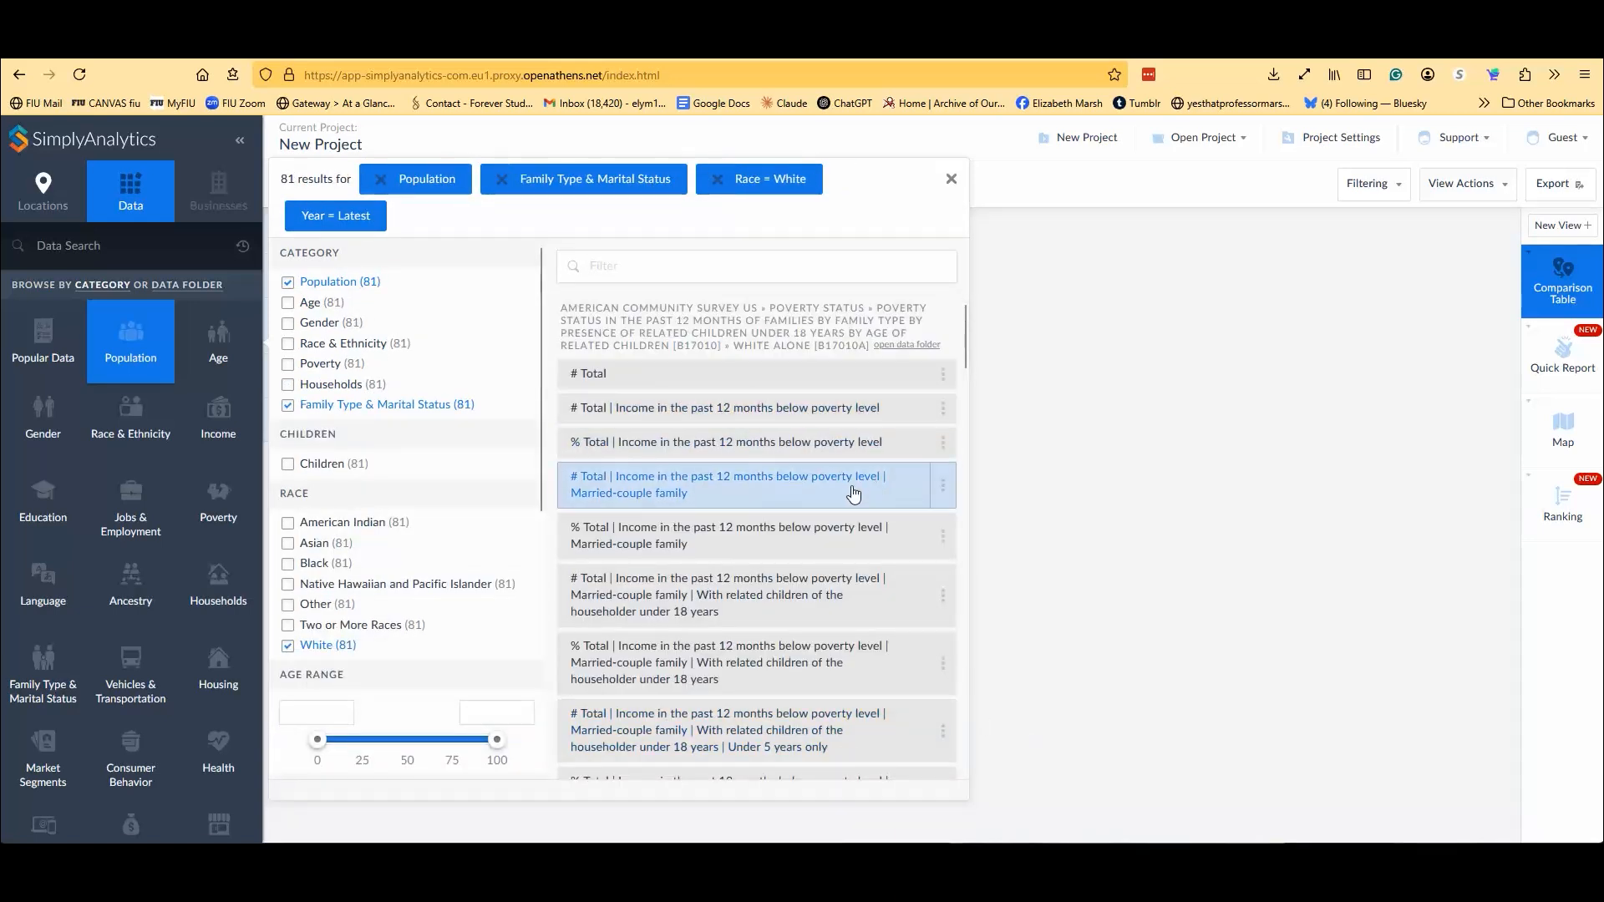
{"action": "scroll", "coordinate": [806, 495], "scroll_direction": "down", "scroll_amount": 10}
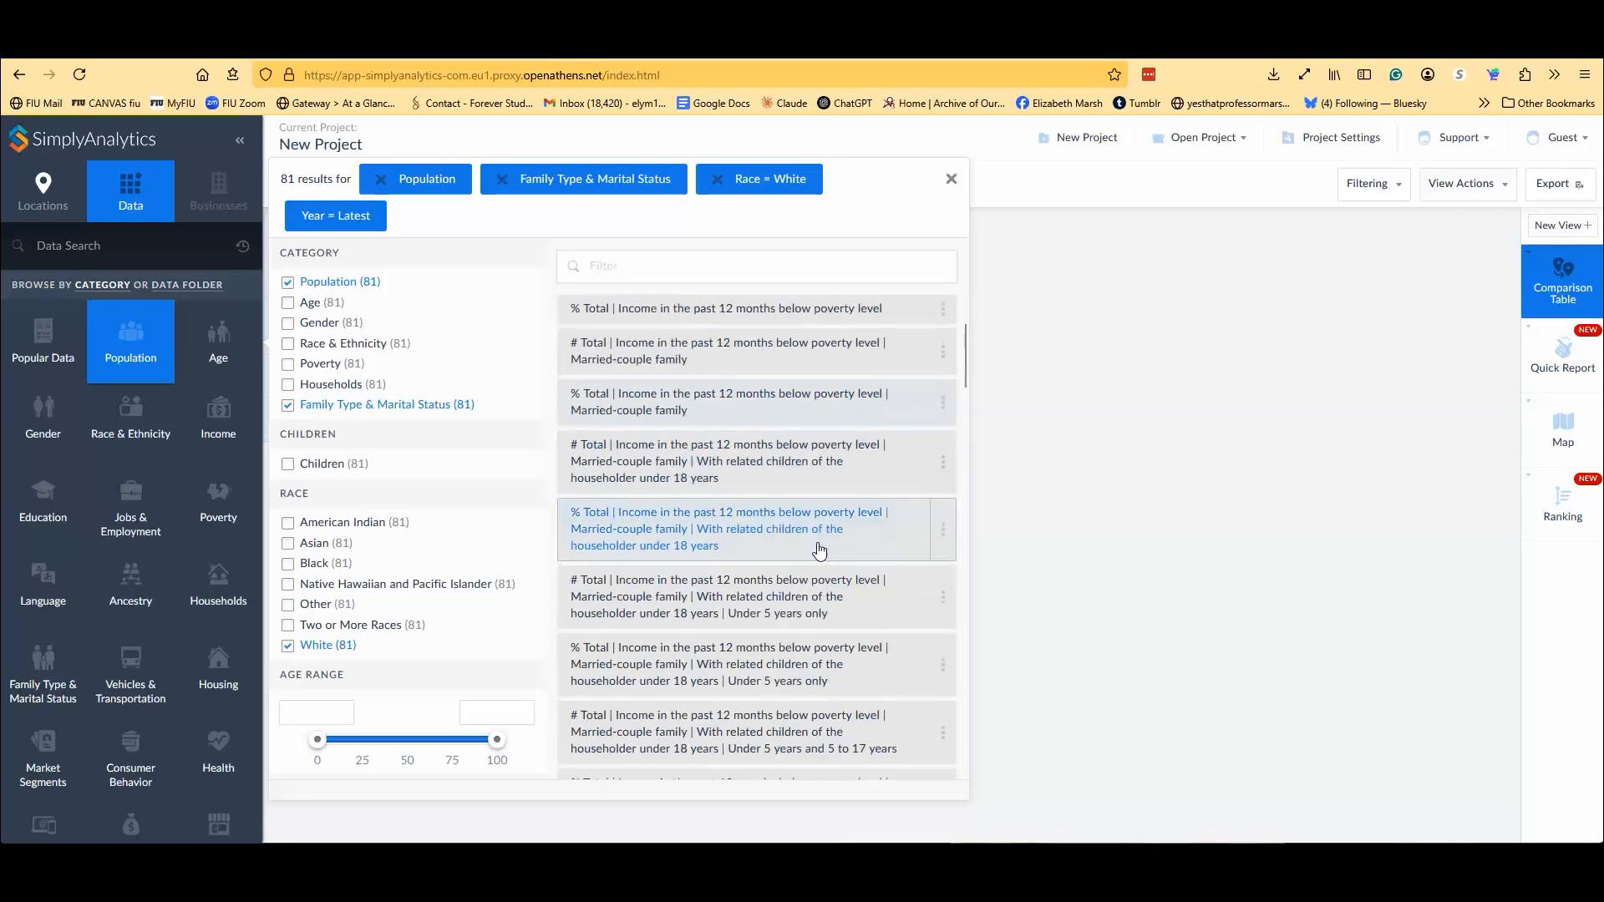
{"action": "scroll", "coordinate": [823, 544], "scroll_direction": "down", "scroll_amount": 10}
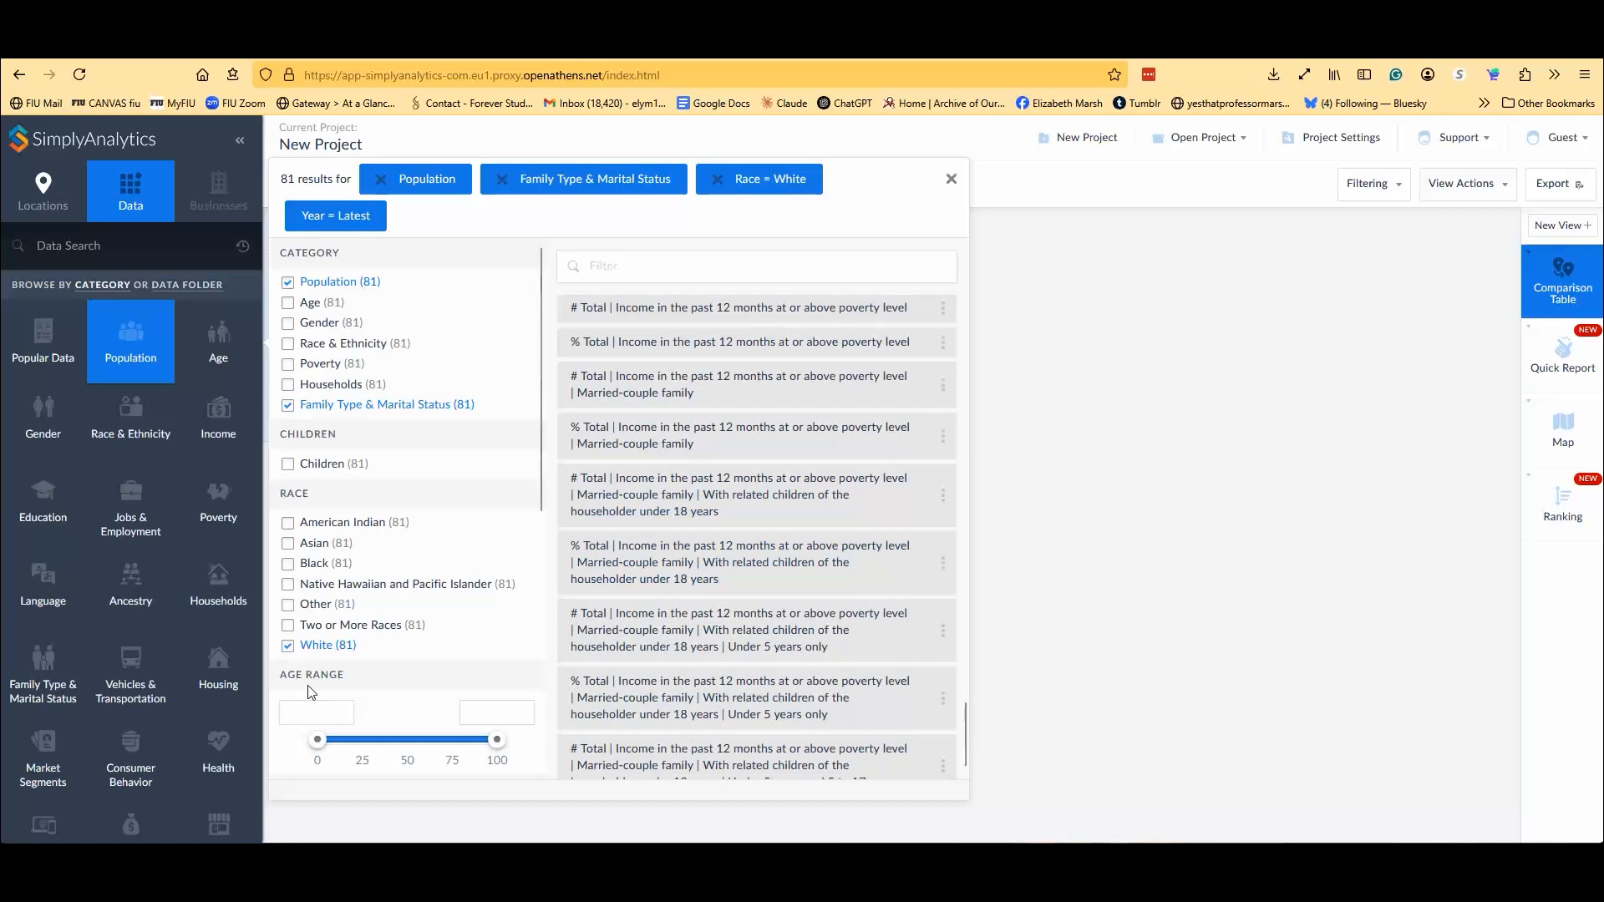
{"action": "left_click", "coordinate": [287, 648]}
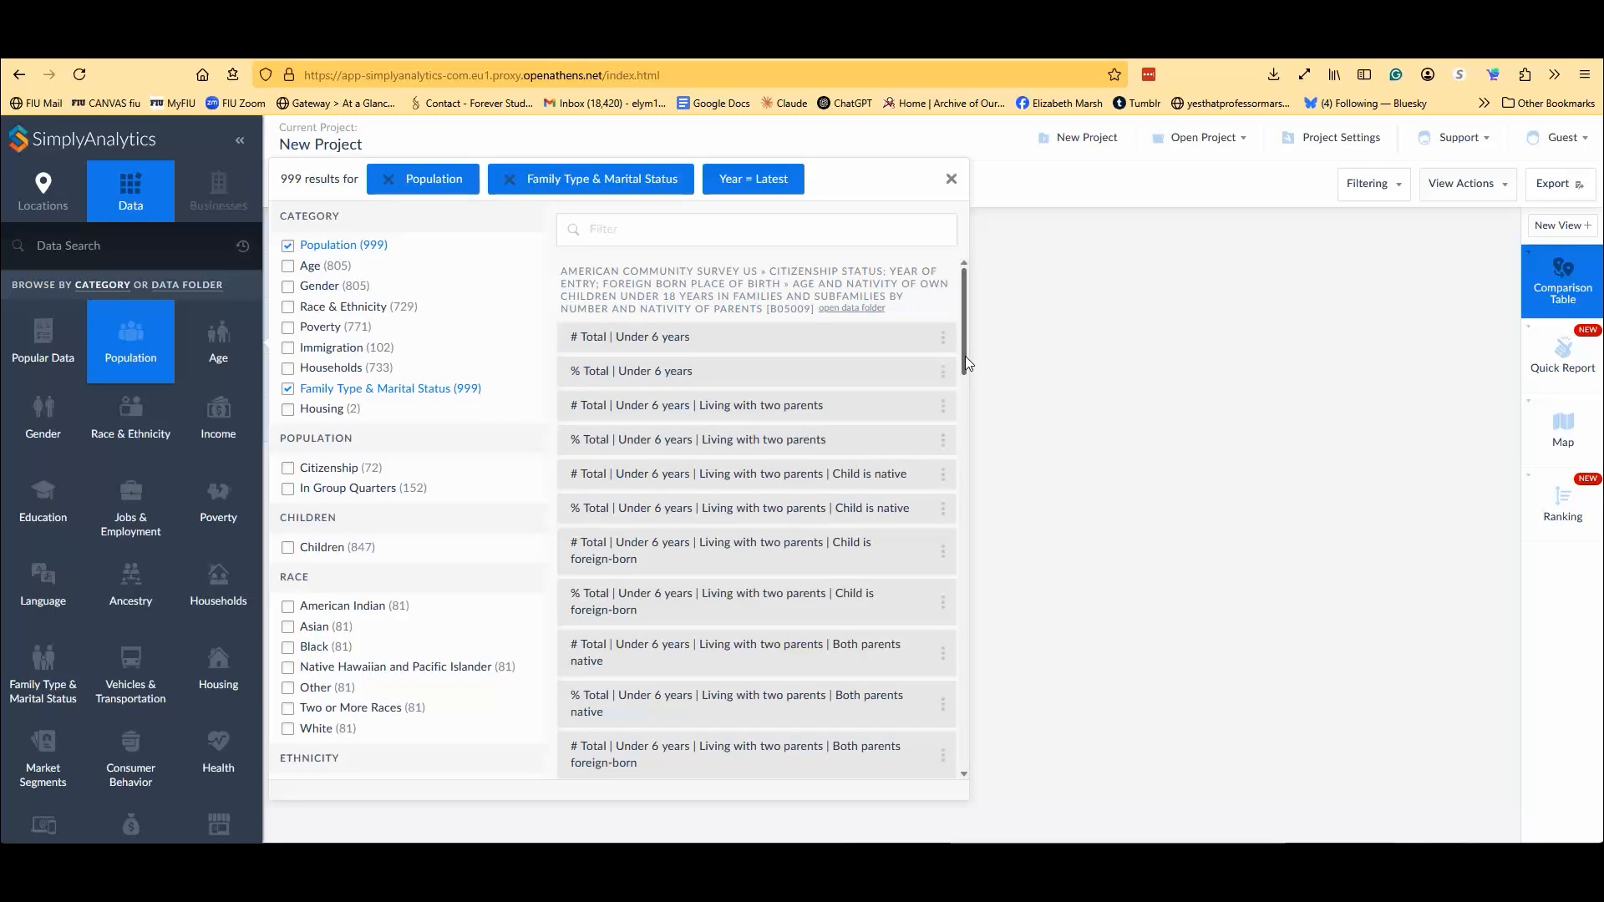
- Select the variable % Total | Under 6 years | Living with two parents for the comparison table
{"action": "left_click_drag", "start_coordinate": [965, 356], "coordinate": [967, 386]}
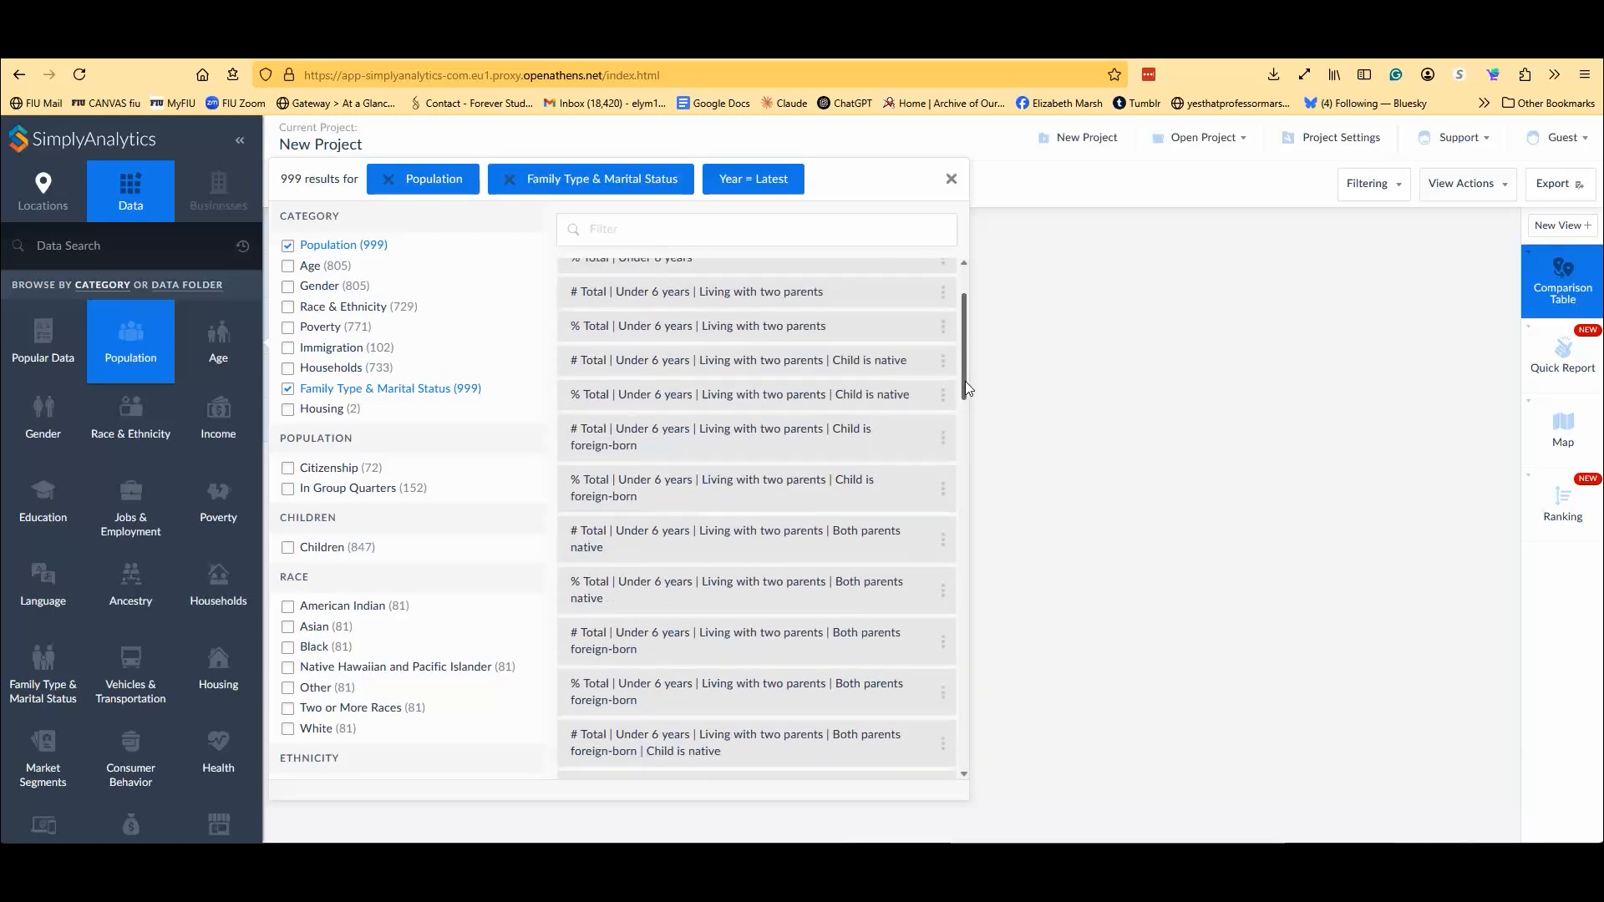
{"action": "left_click", "coordinate": [840, 329]}
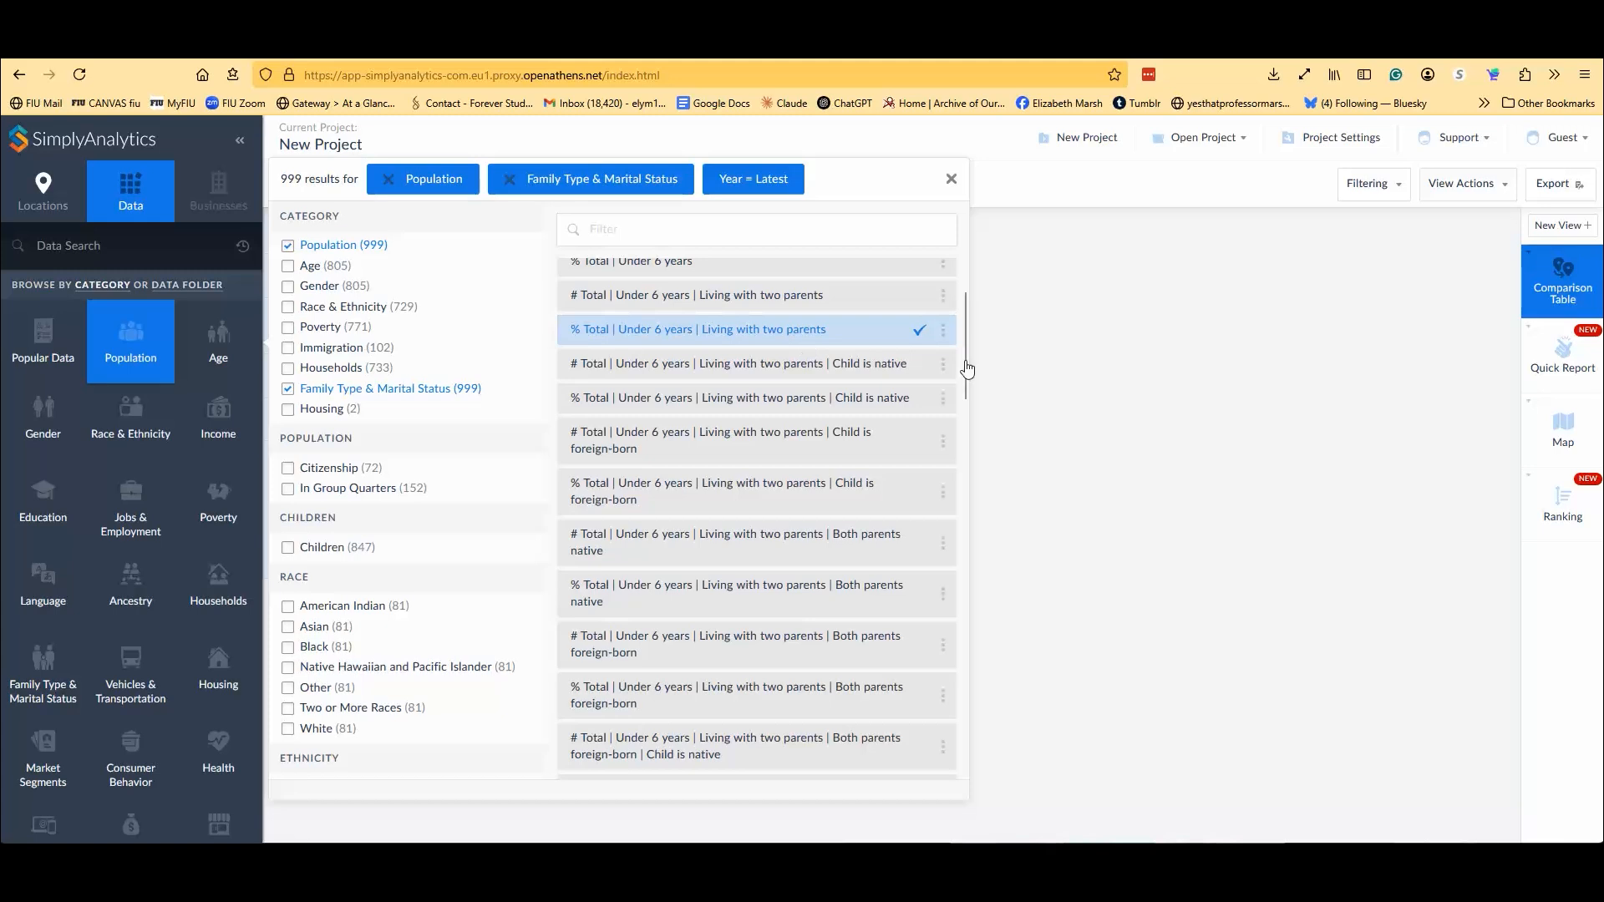
{"action": "left_click_drag", "start_coordinate": [968, 396], "coordinate": [928, 751]}
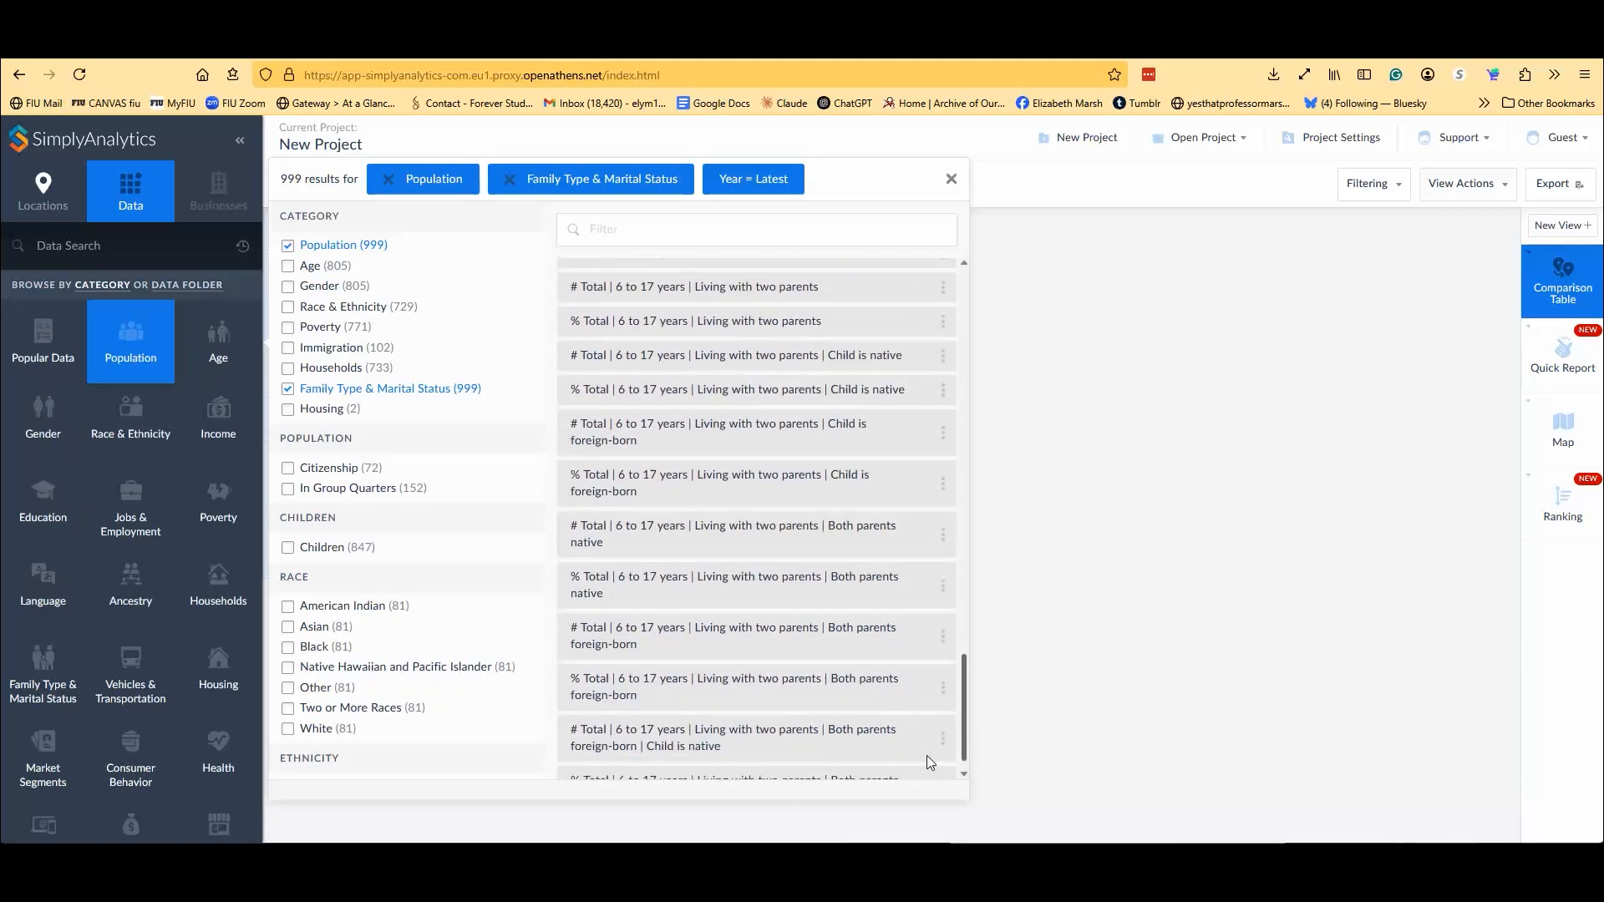
{"action": "scroll", "coordinate": [928, 735], "scroll_direction": "up", "scroll_amount": 10}
{"action": "scroll", "coordinate": [937, 691], "scroll_direction": "up", "scroll_amount": 5}
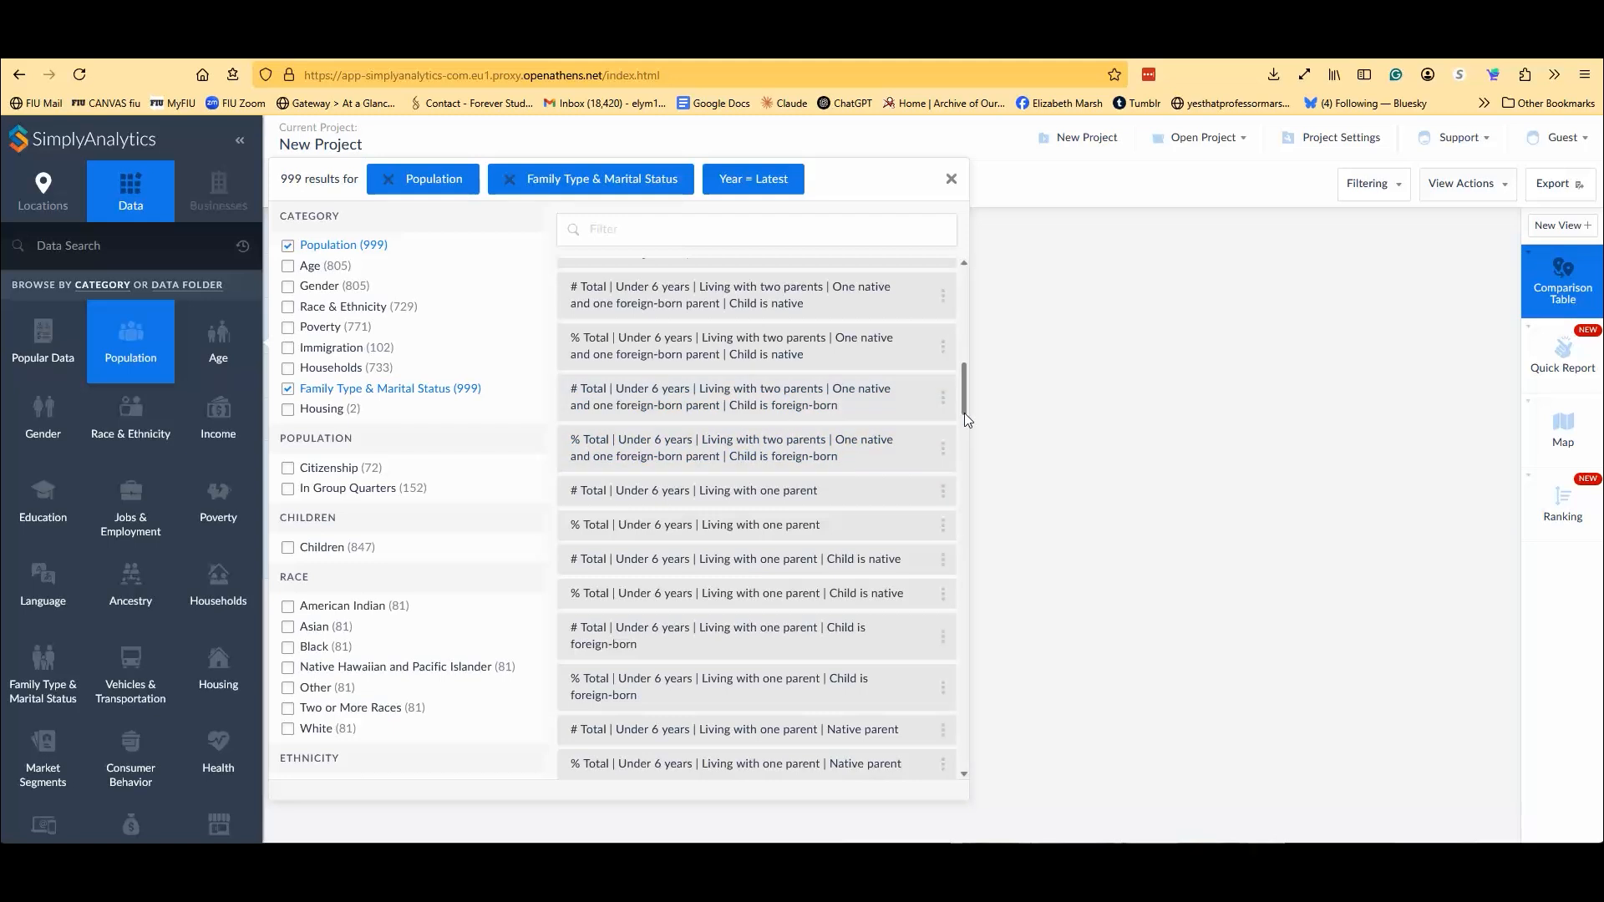
{"action": "left_click_drag", "start_coordinate": [965, 416], "coordinate": [961, 332]}
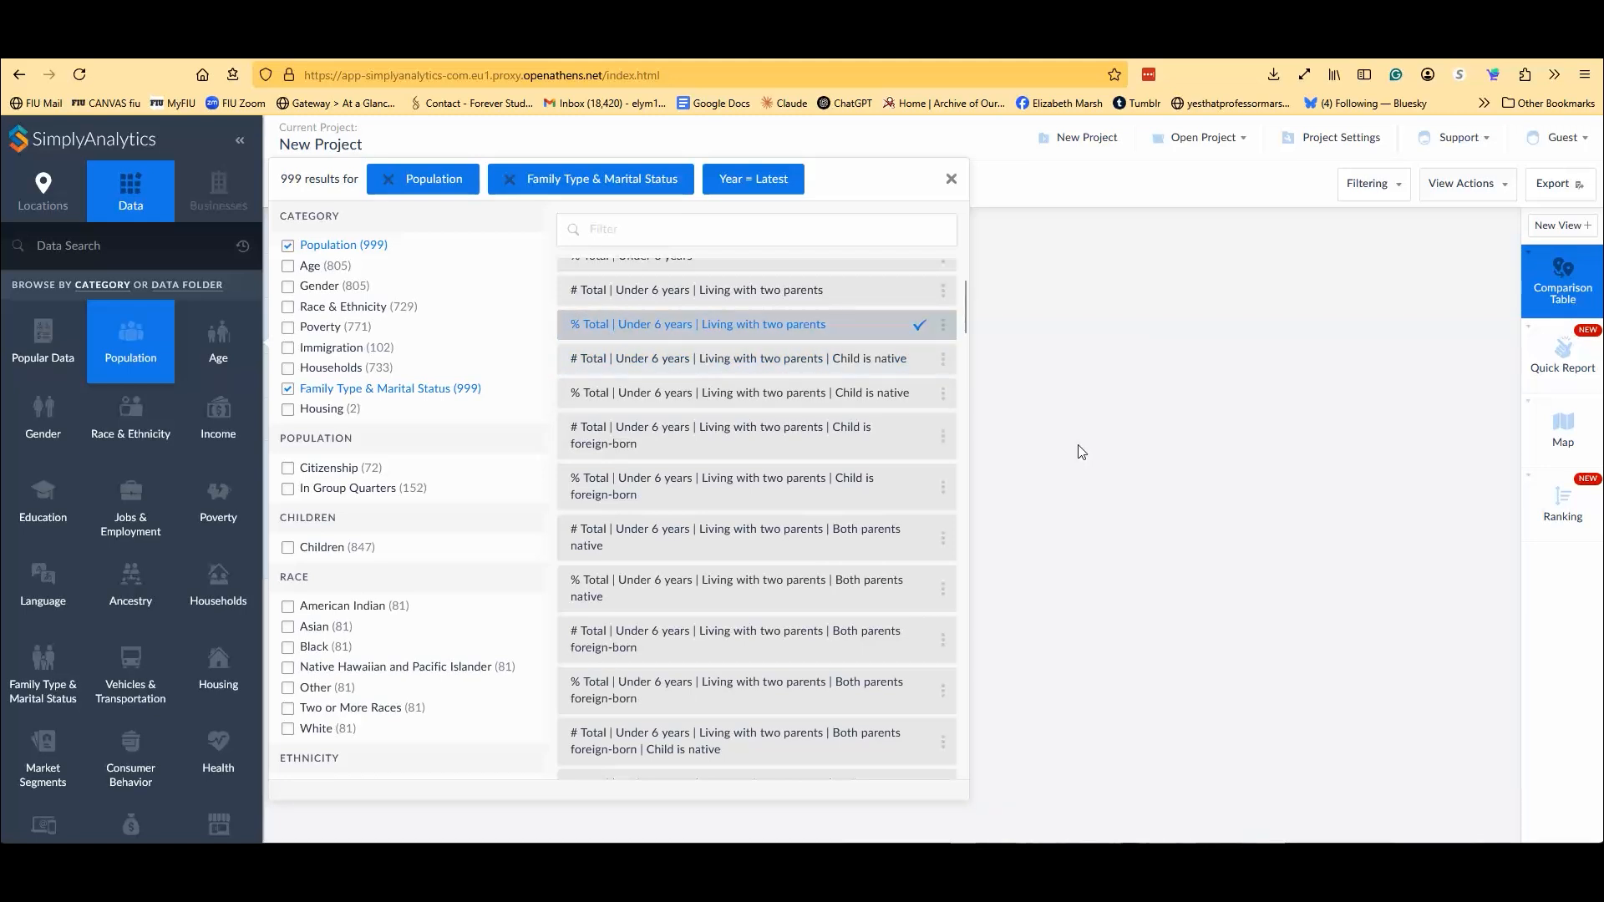
- Add the variables % Age | 35 to 44 years and % Age | 45 to 54 years from the Age category to the comparison table
{"action": "left_click", "coordinate": [1325, 655]}
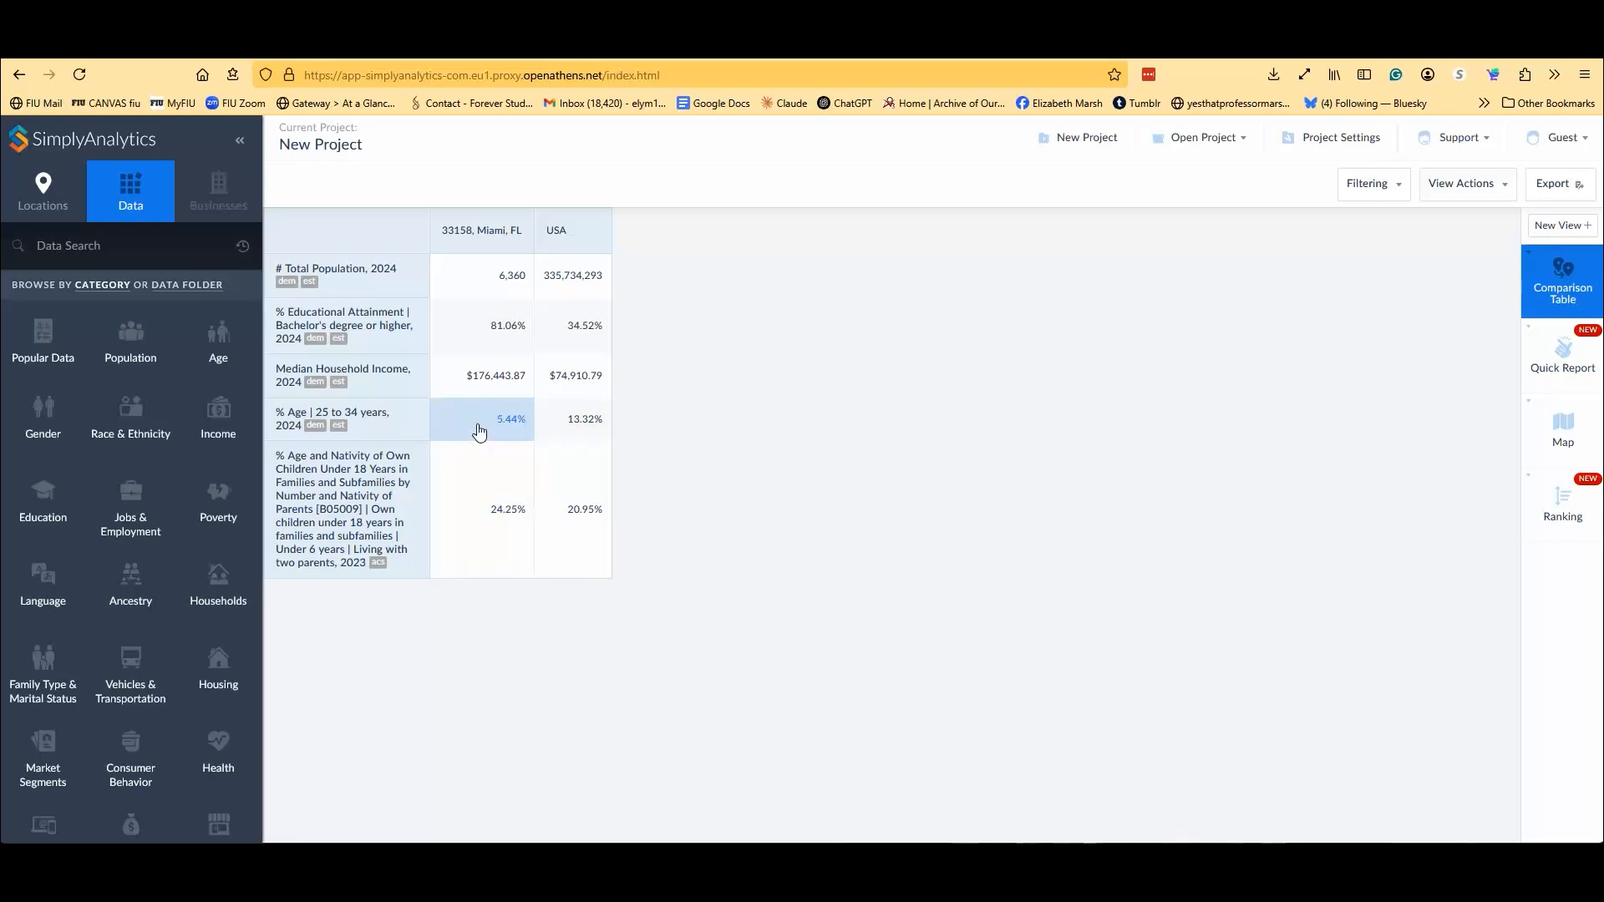
{"action": "left_click", "coordinate": [216, 351]}
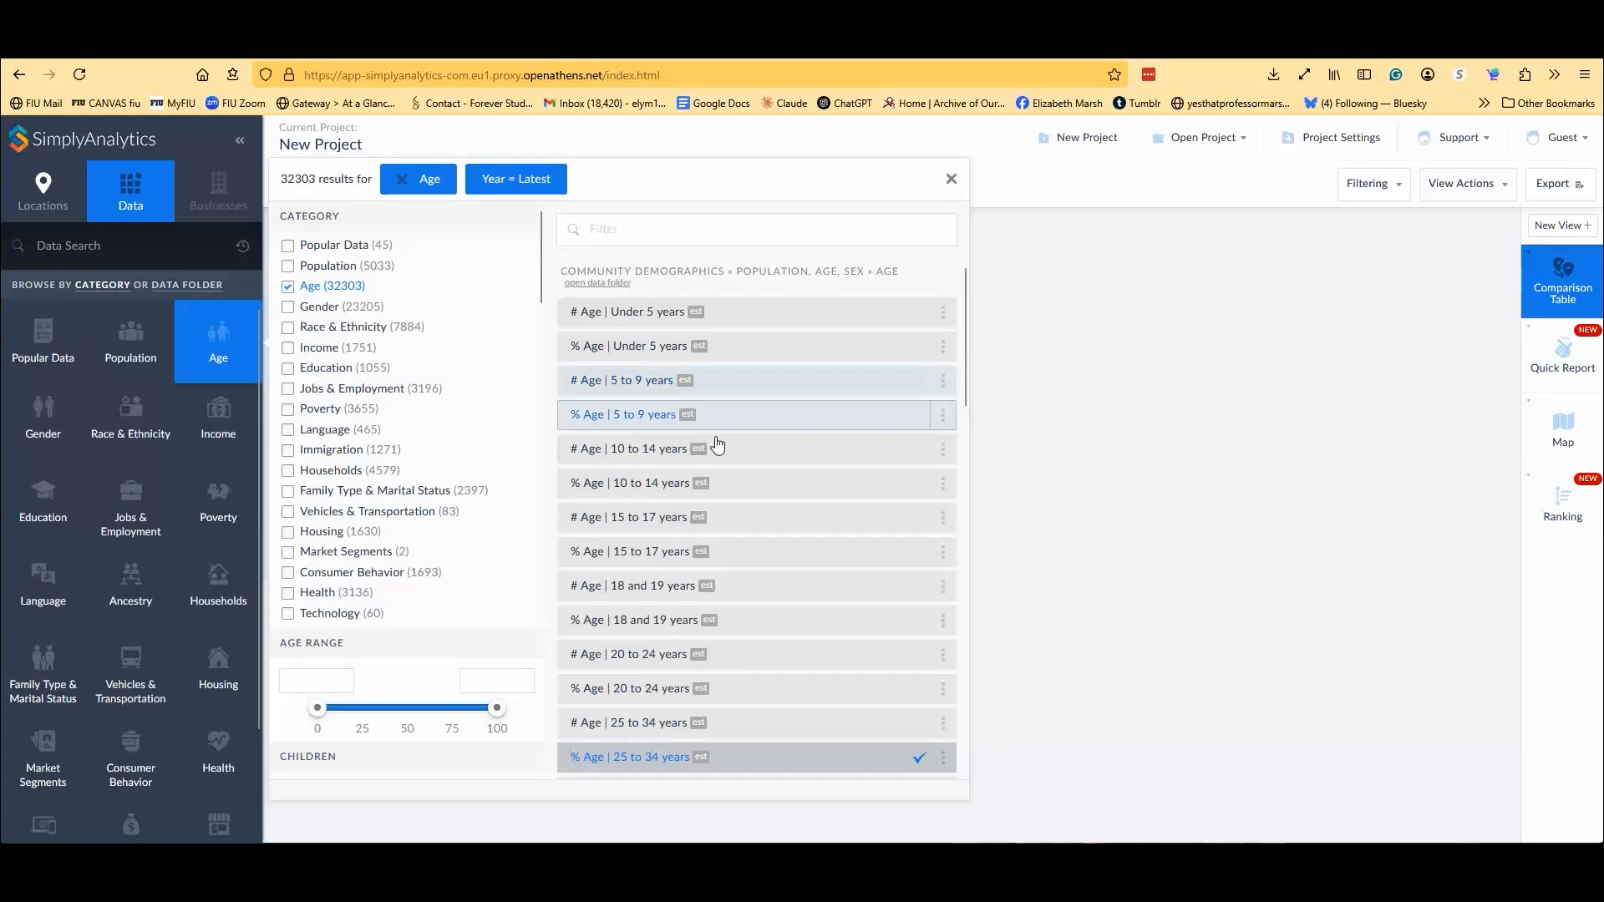
{"action": "scroll", "coordinate": [775, 642], "scroll_direction": "down", "scroll_amount": 3}
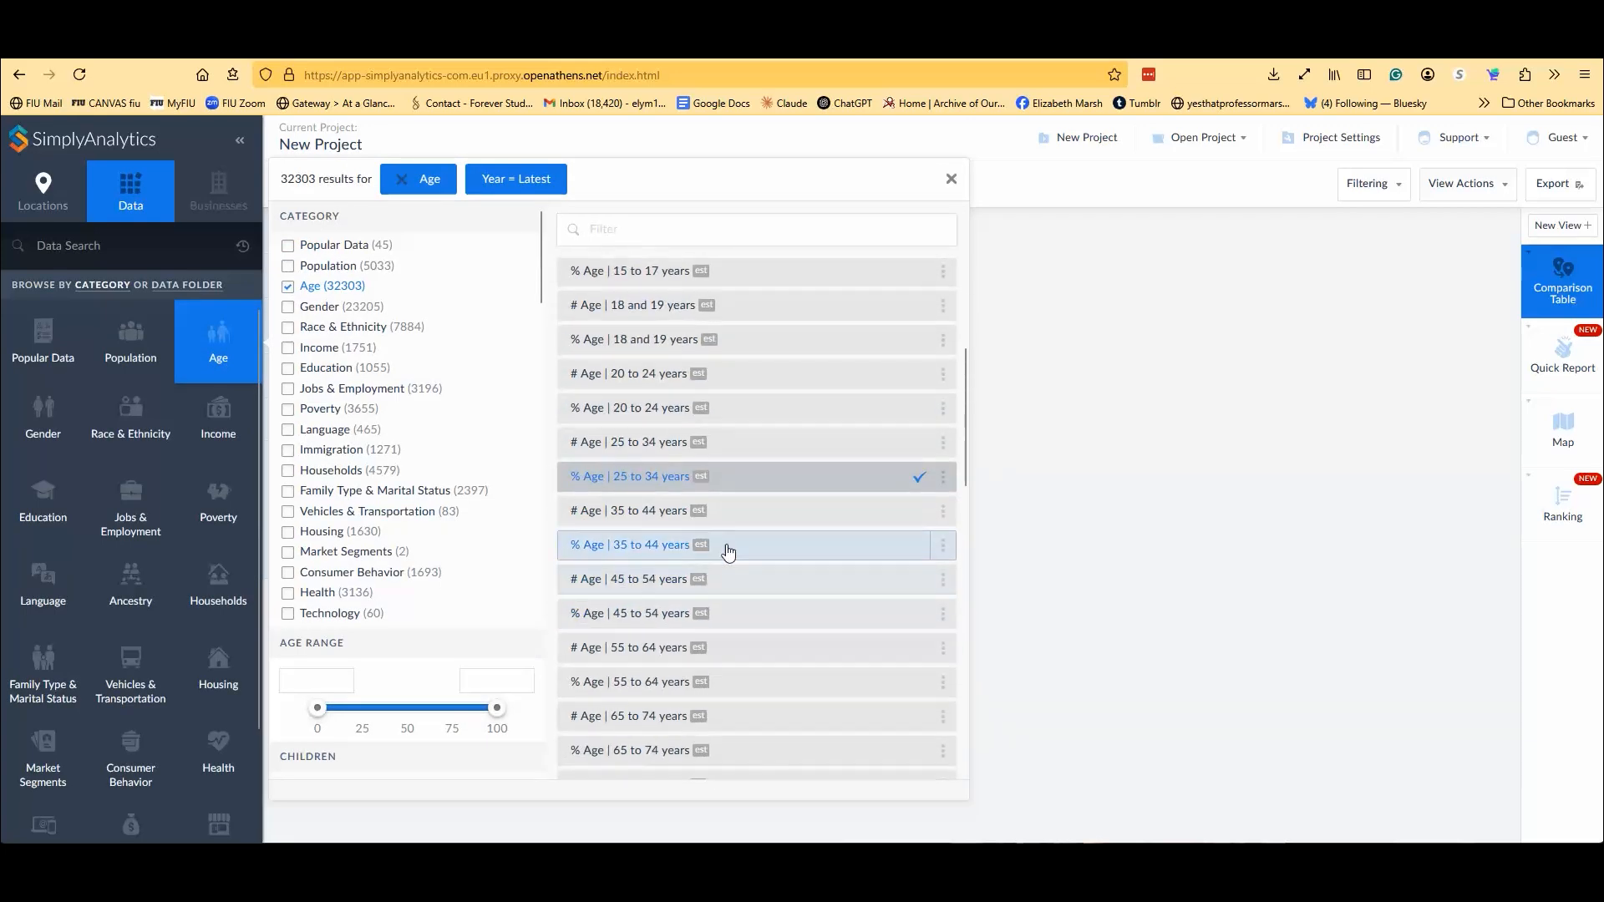
{"action": "left_click", "coordinate": [794, 555]}
{"action": "left_click", "coordinate": [794, 629]}
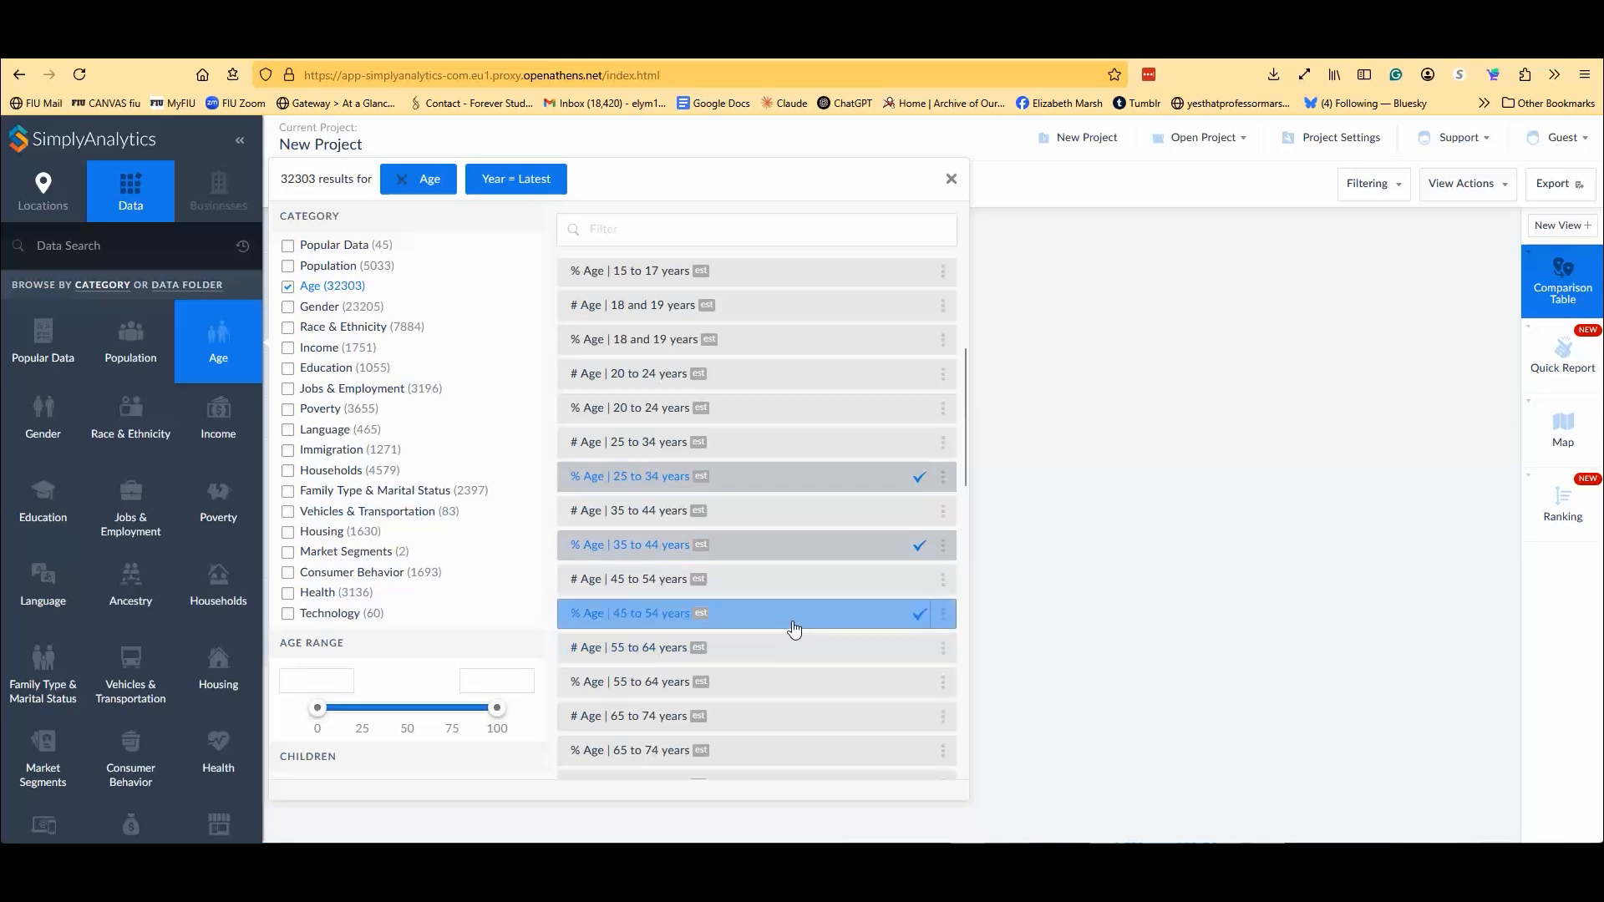
{"action": "left_click", "coordinate": [1339, 675]}
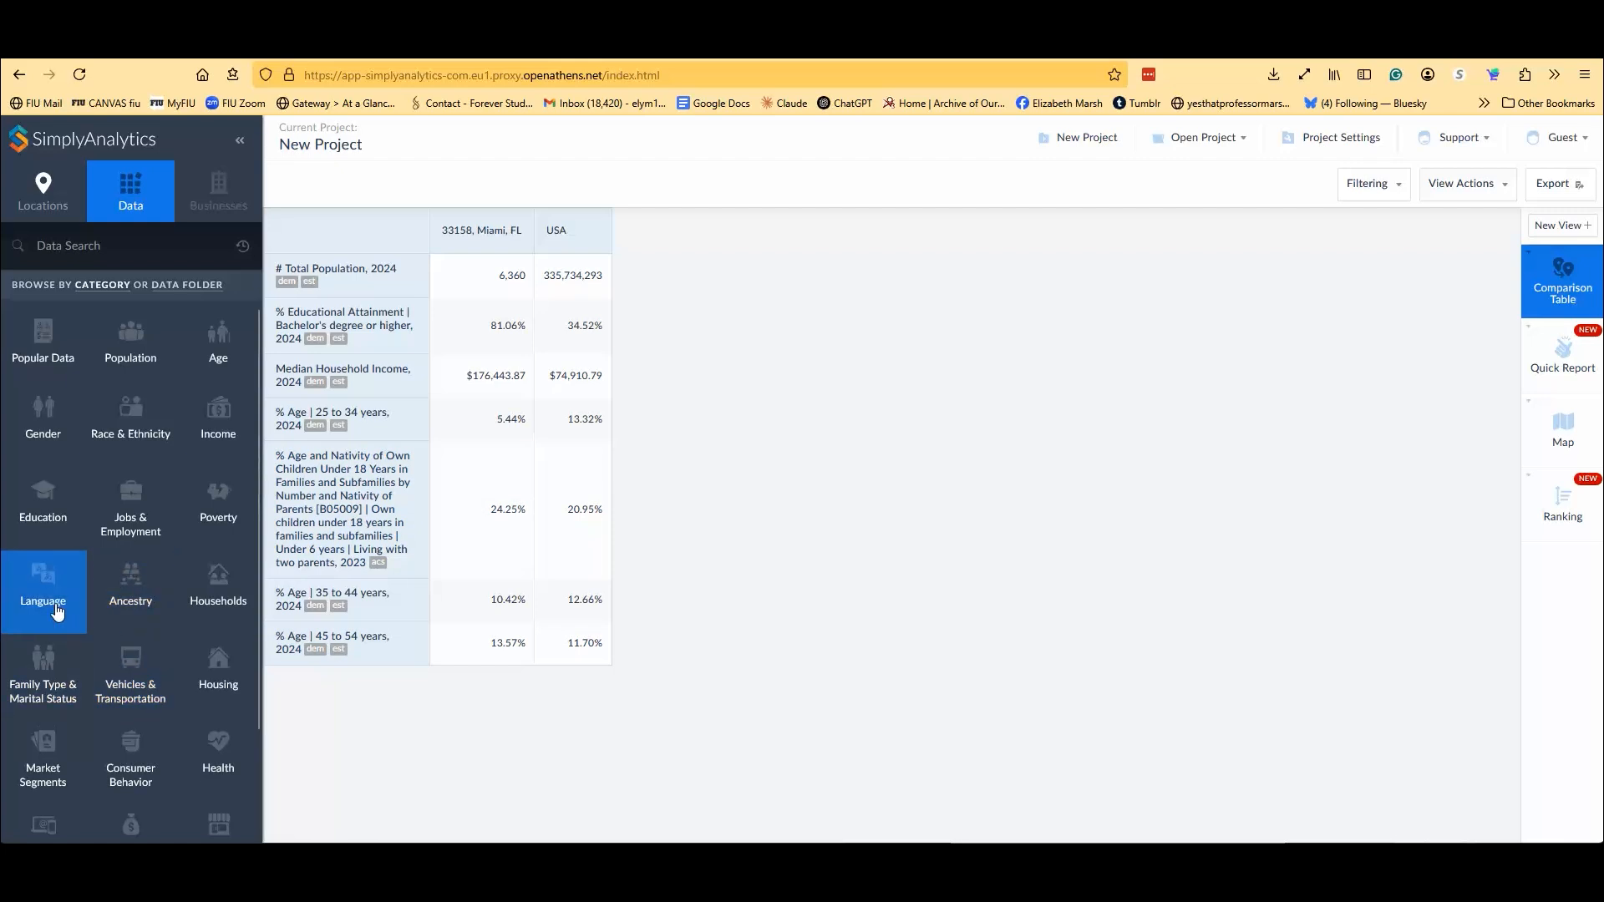
- Browse the Education data category, narrow it to Jobs & Employment, and look through the listed variables
{"action": "left_click", "coordinate": [52, 522]}
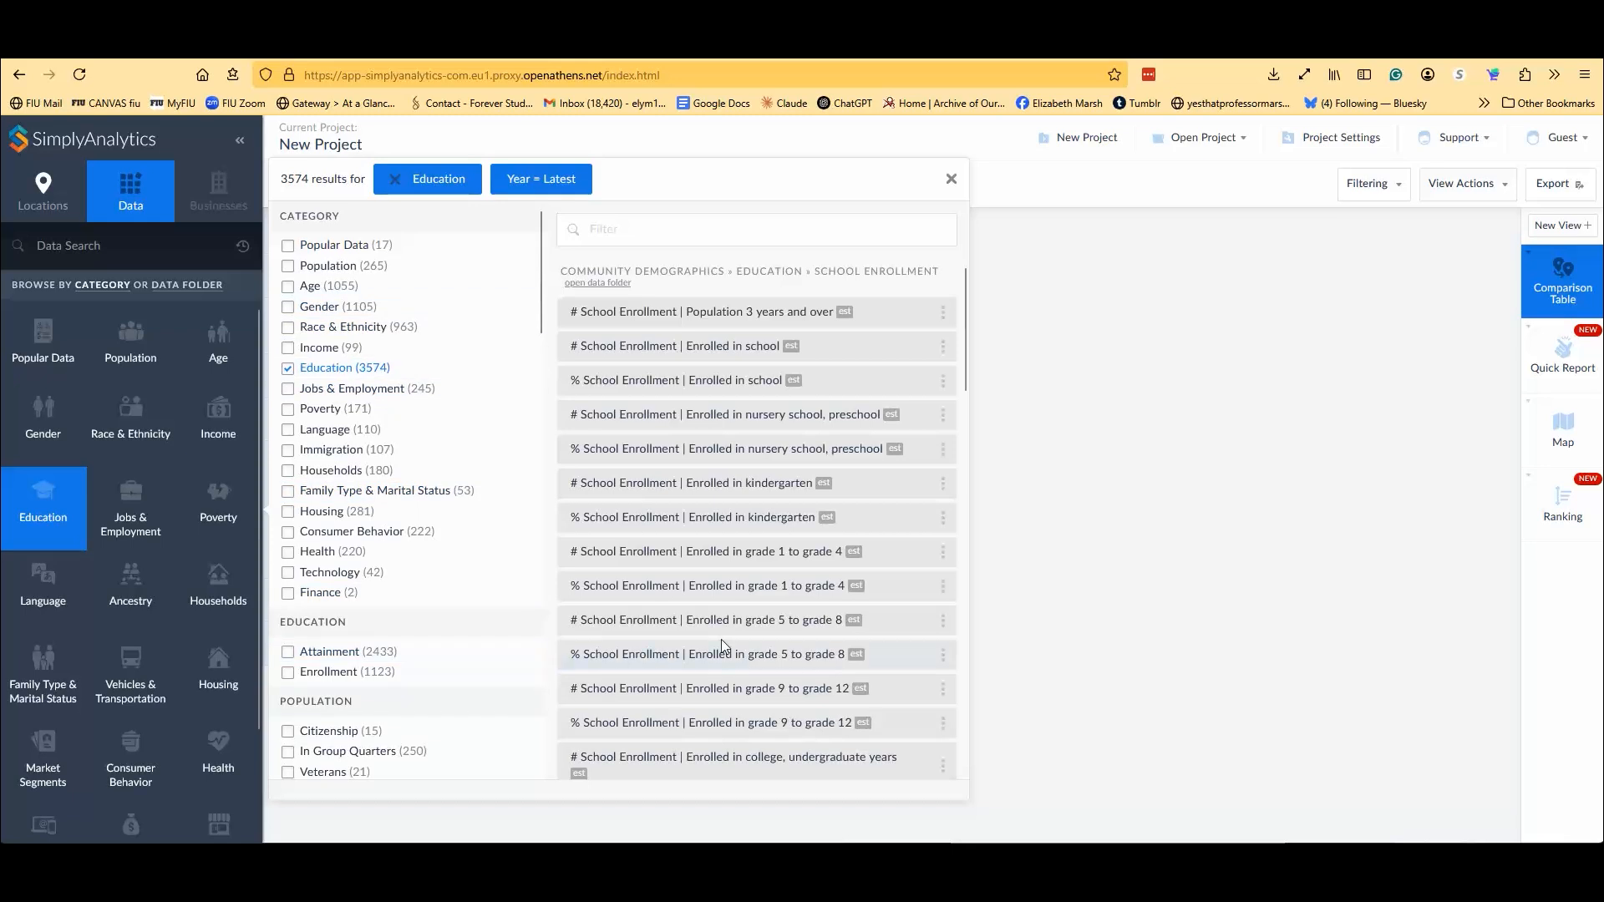
{"action": "scroll", "coordinate": [739, 377], "scroll_direction": "down", "scroll_amount": 2}
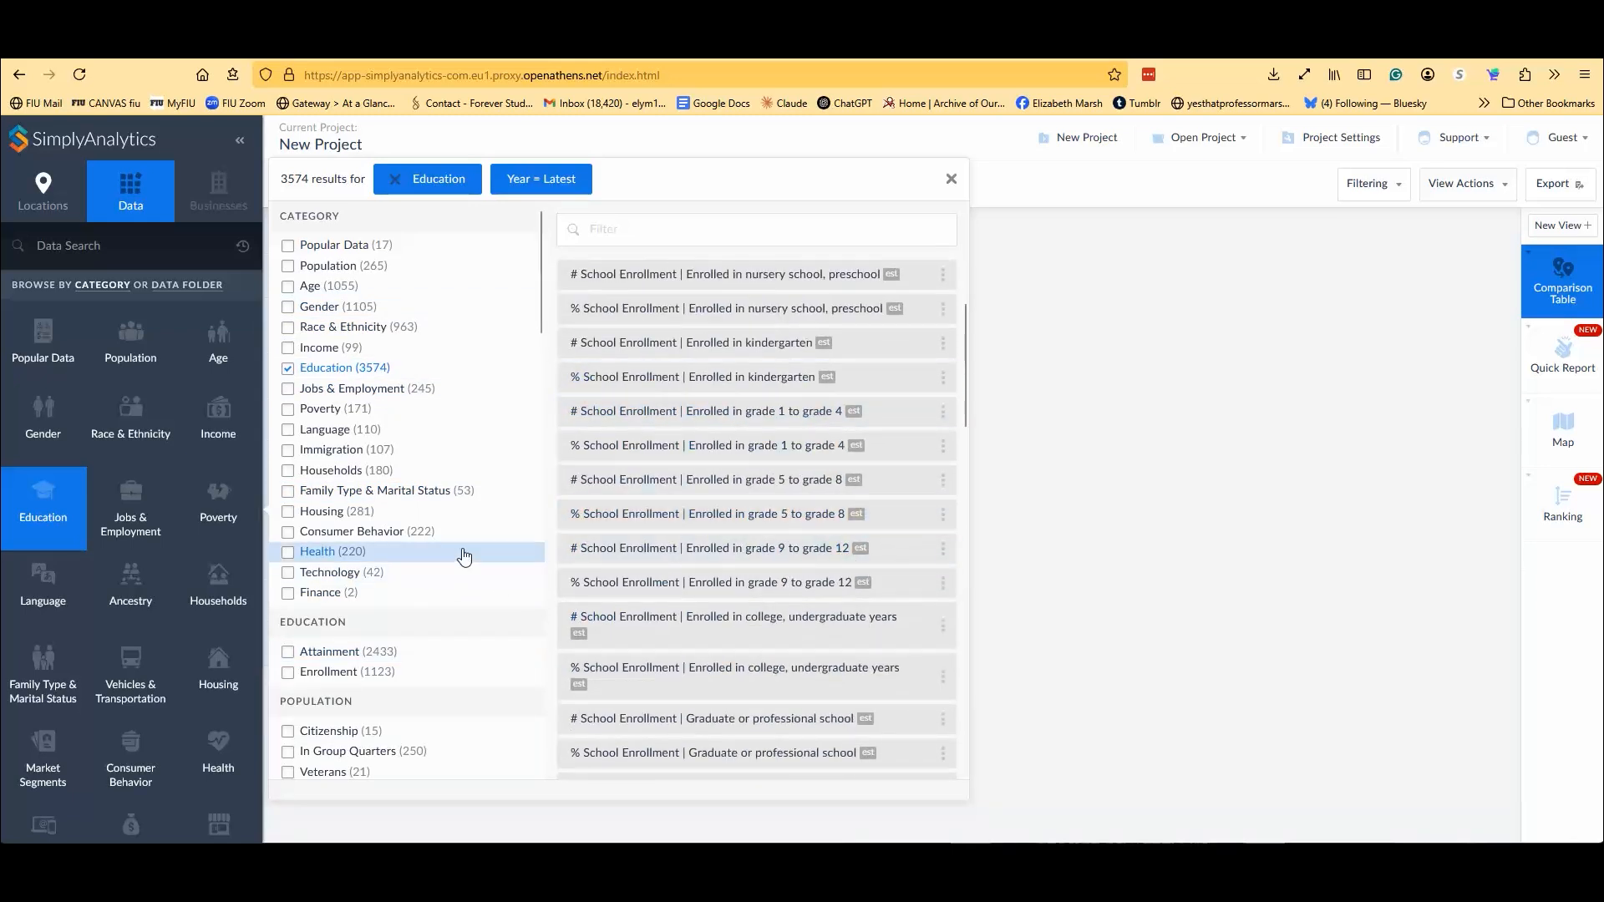
{"action": "left_click", "coordinate": [289, 391]}
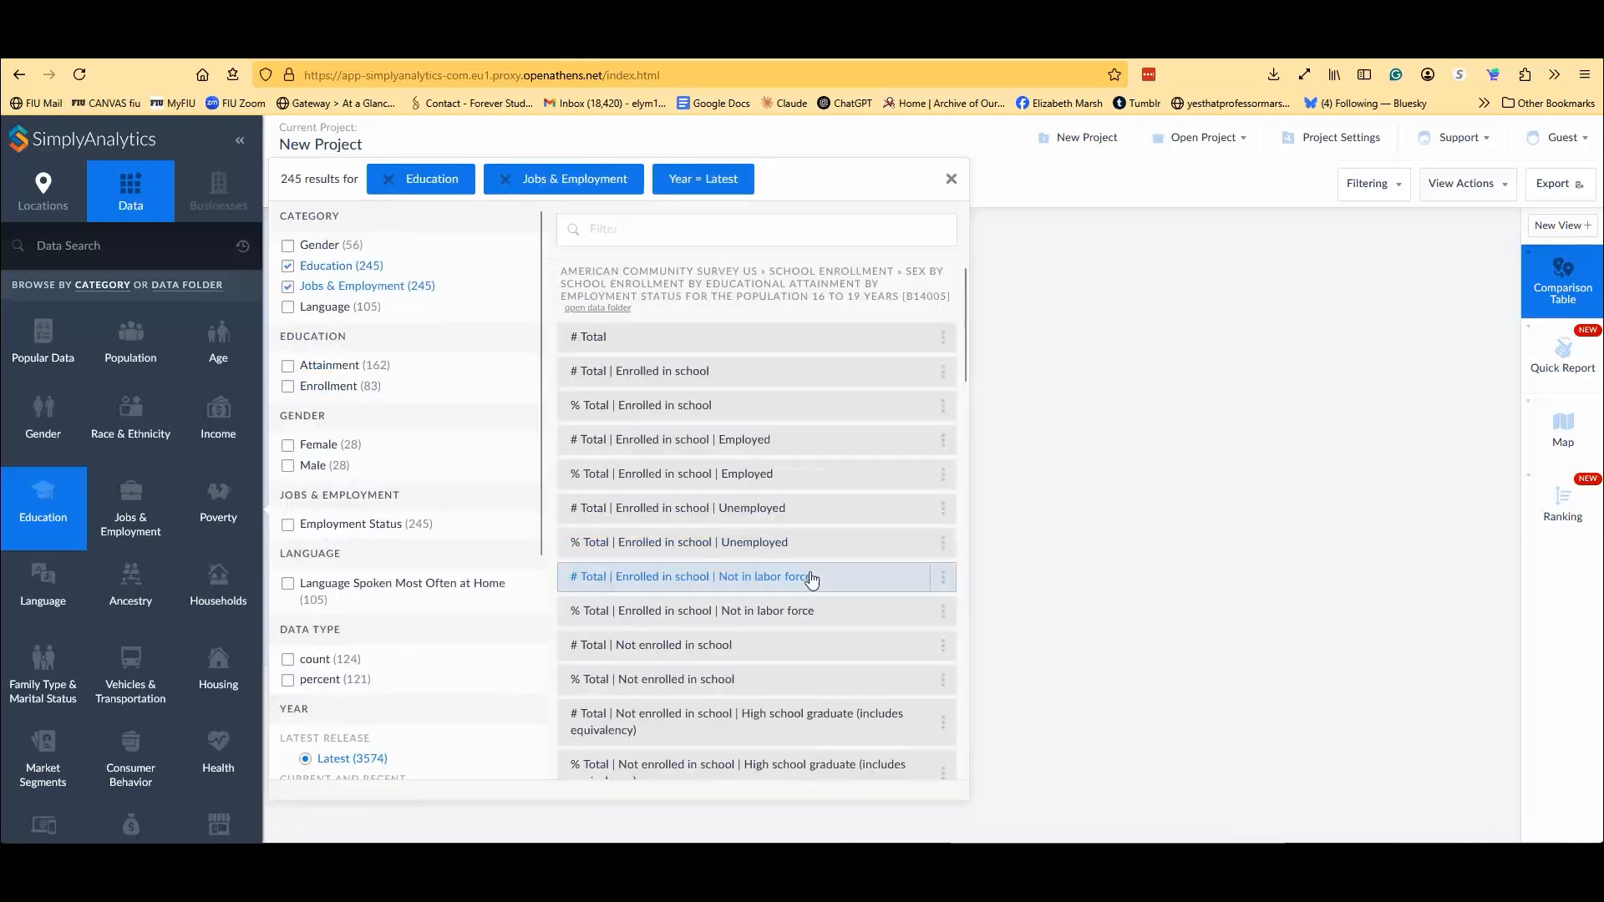
{"action": "scroll", "coordinate": [819, 451], "scroll_direction": "down", "scroll_amount": 1}
{"action": "scroll", "coordinate": [826, 465], "scroll_direction": "down", "scroll_amount": 3}
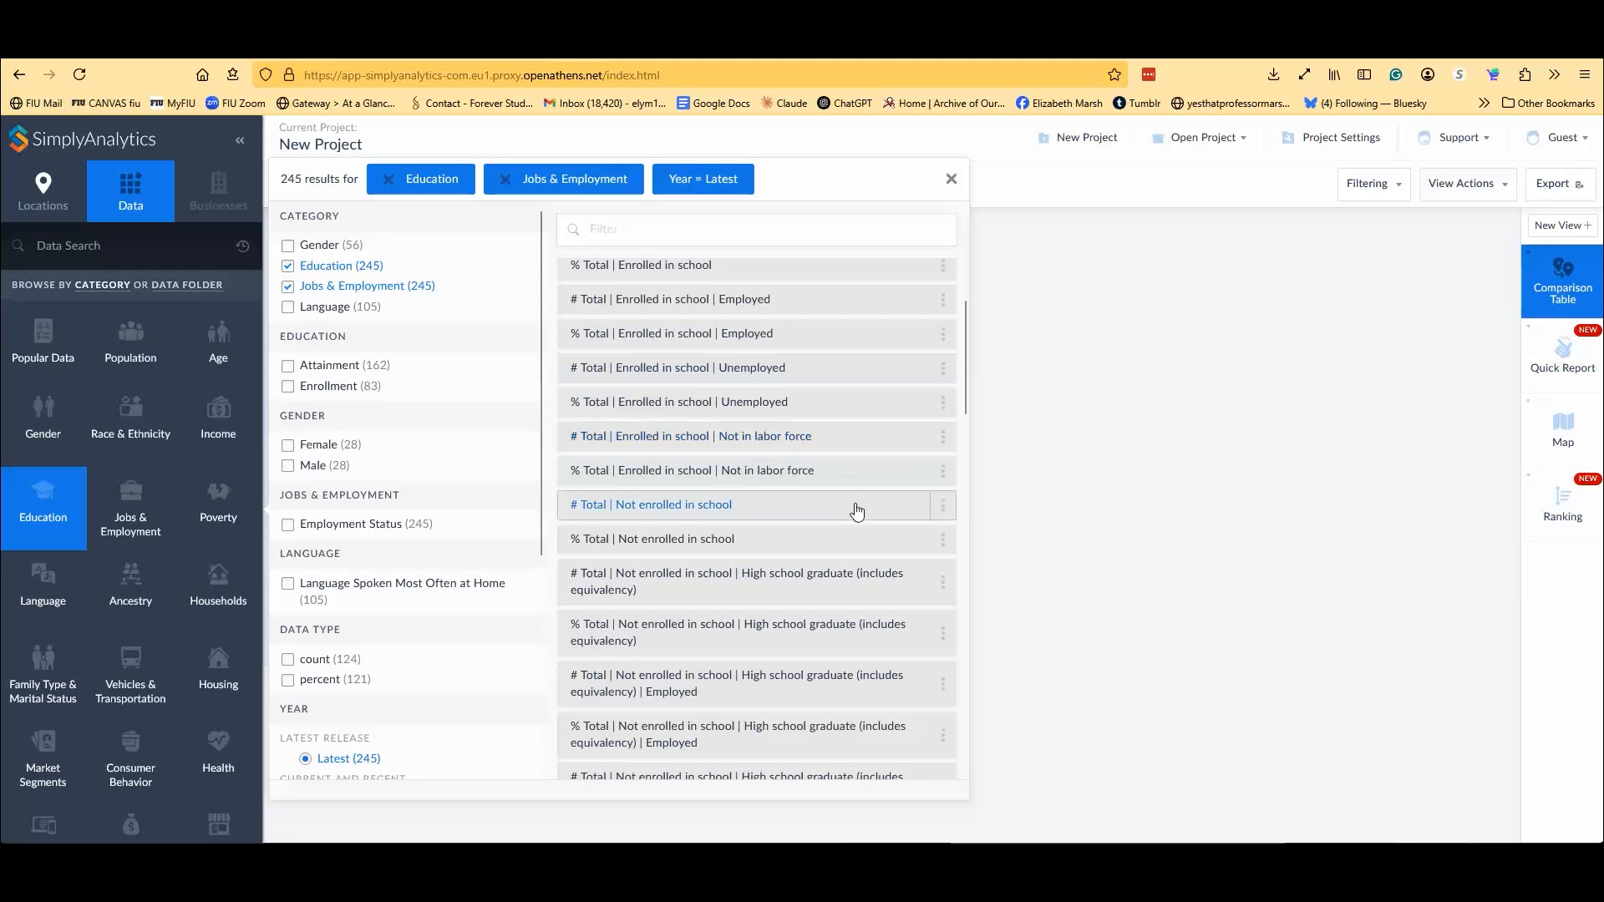
{"action": "scroll", "coordinate": [859, 514], "scroll_direction": "down", "scroll_amount": 8}
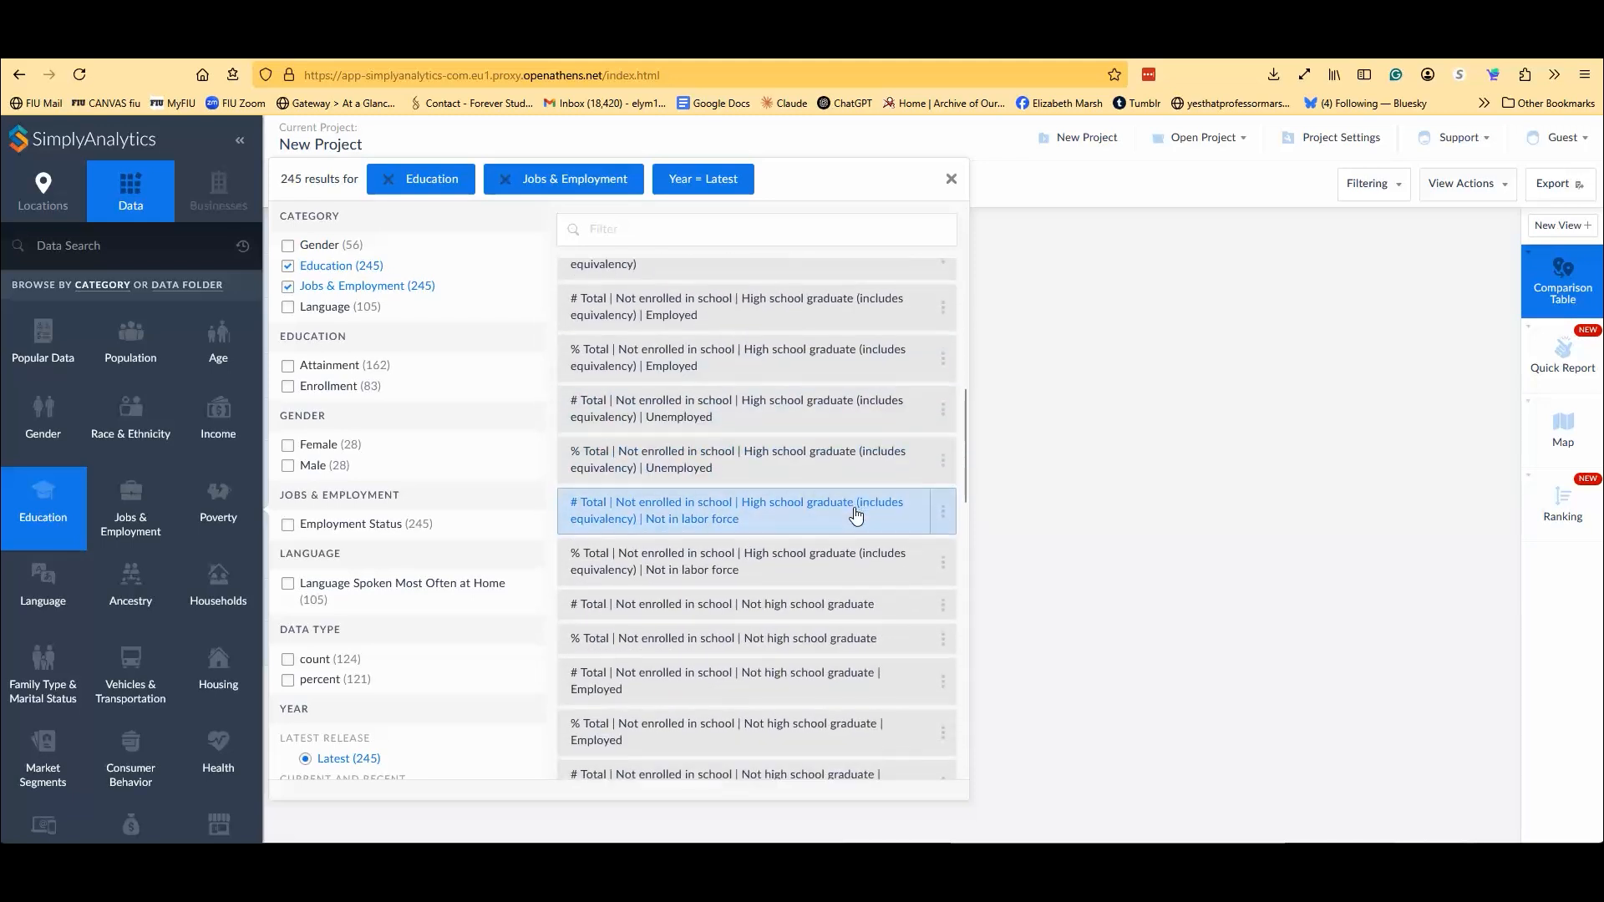
{"action": "scroll", "coordinate": [852, 514], "scroll_direction": "down", "scroll_amount": 8}
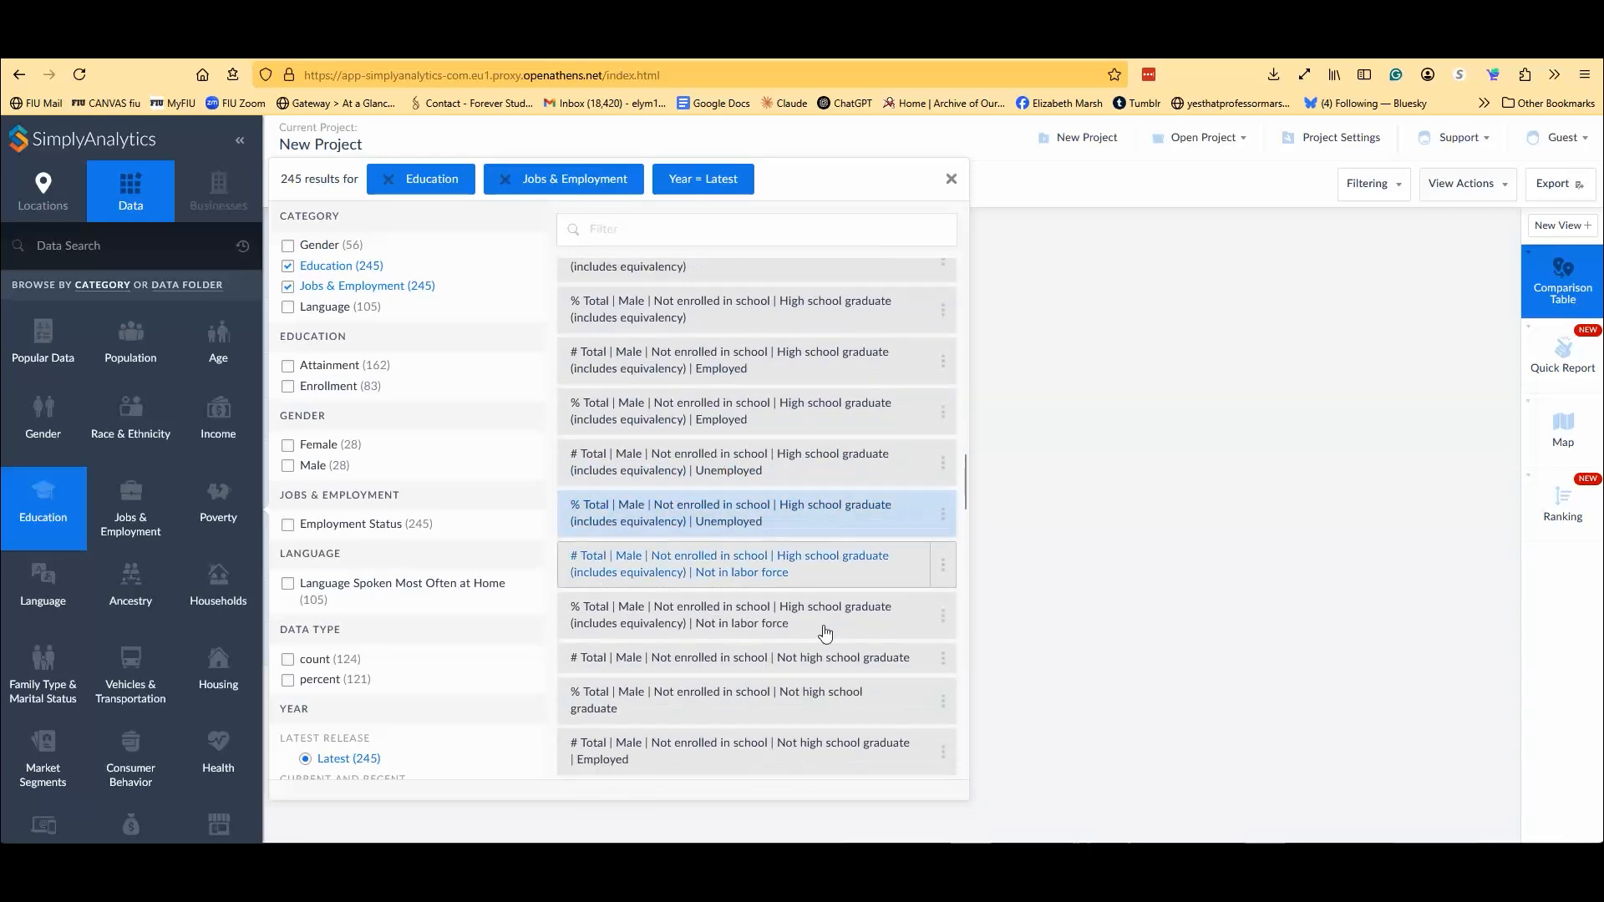
{"action": "scroll", "coordinate": [758, 576], "scroll_direction": "up", "scroll_amount": 2}
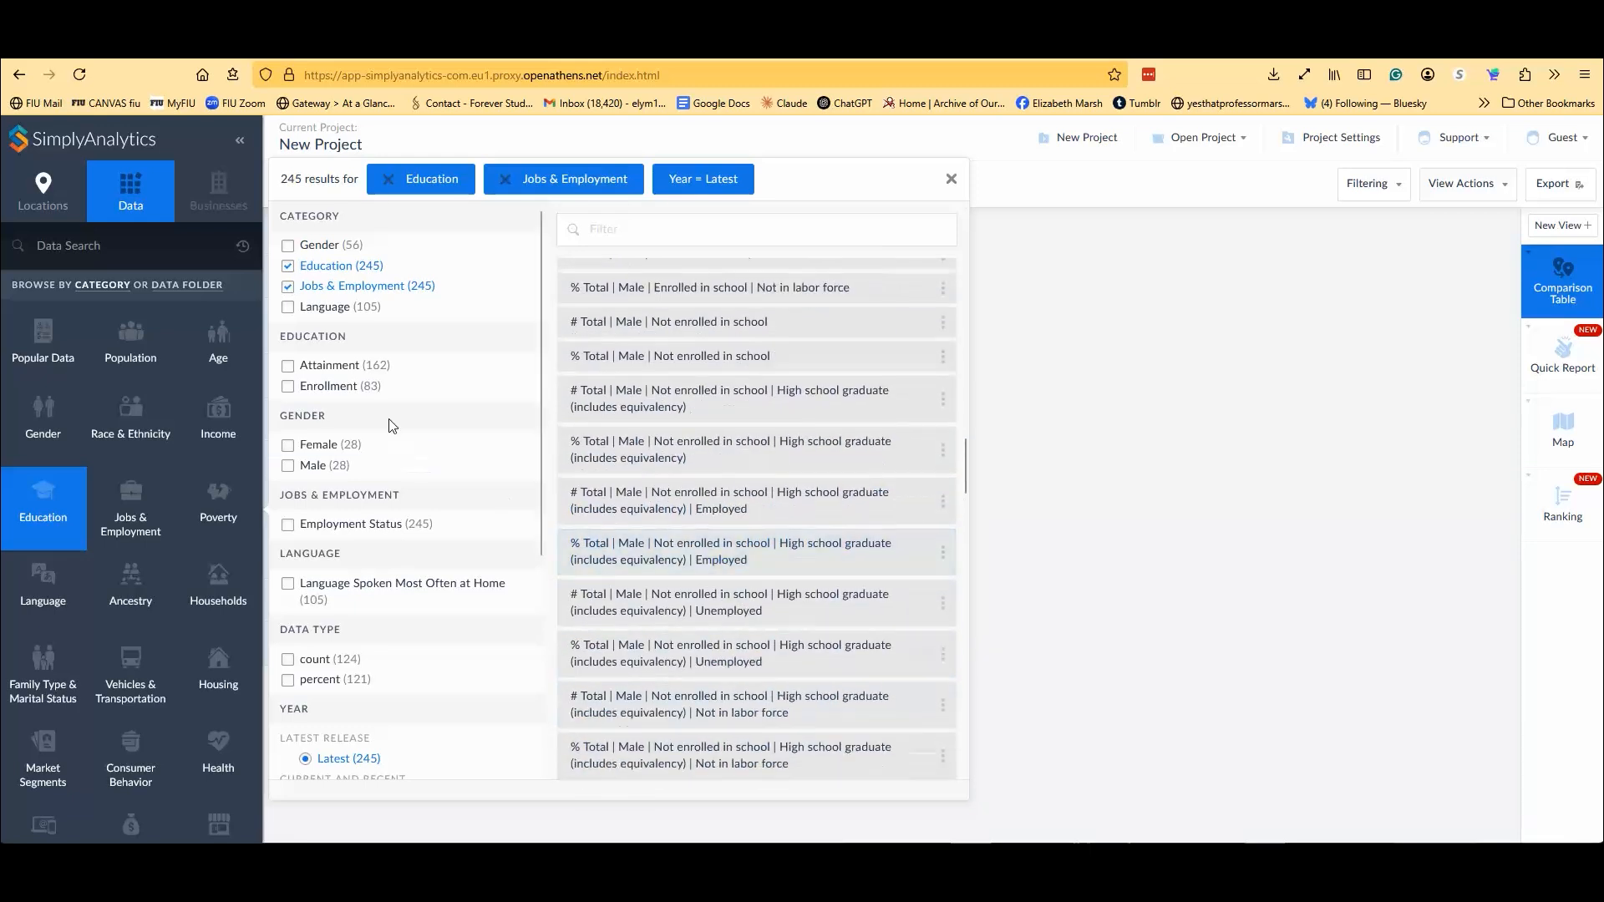
- Filter the education and employment variables by Enrollment and Attainment and look through the list
{"action": "left_click", "coordinate": [290, 384]}
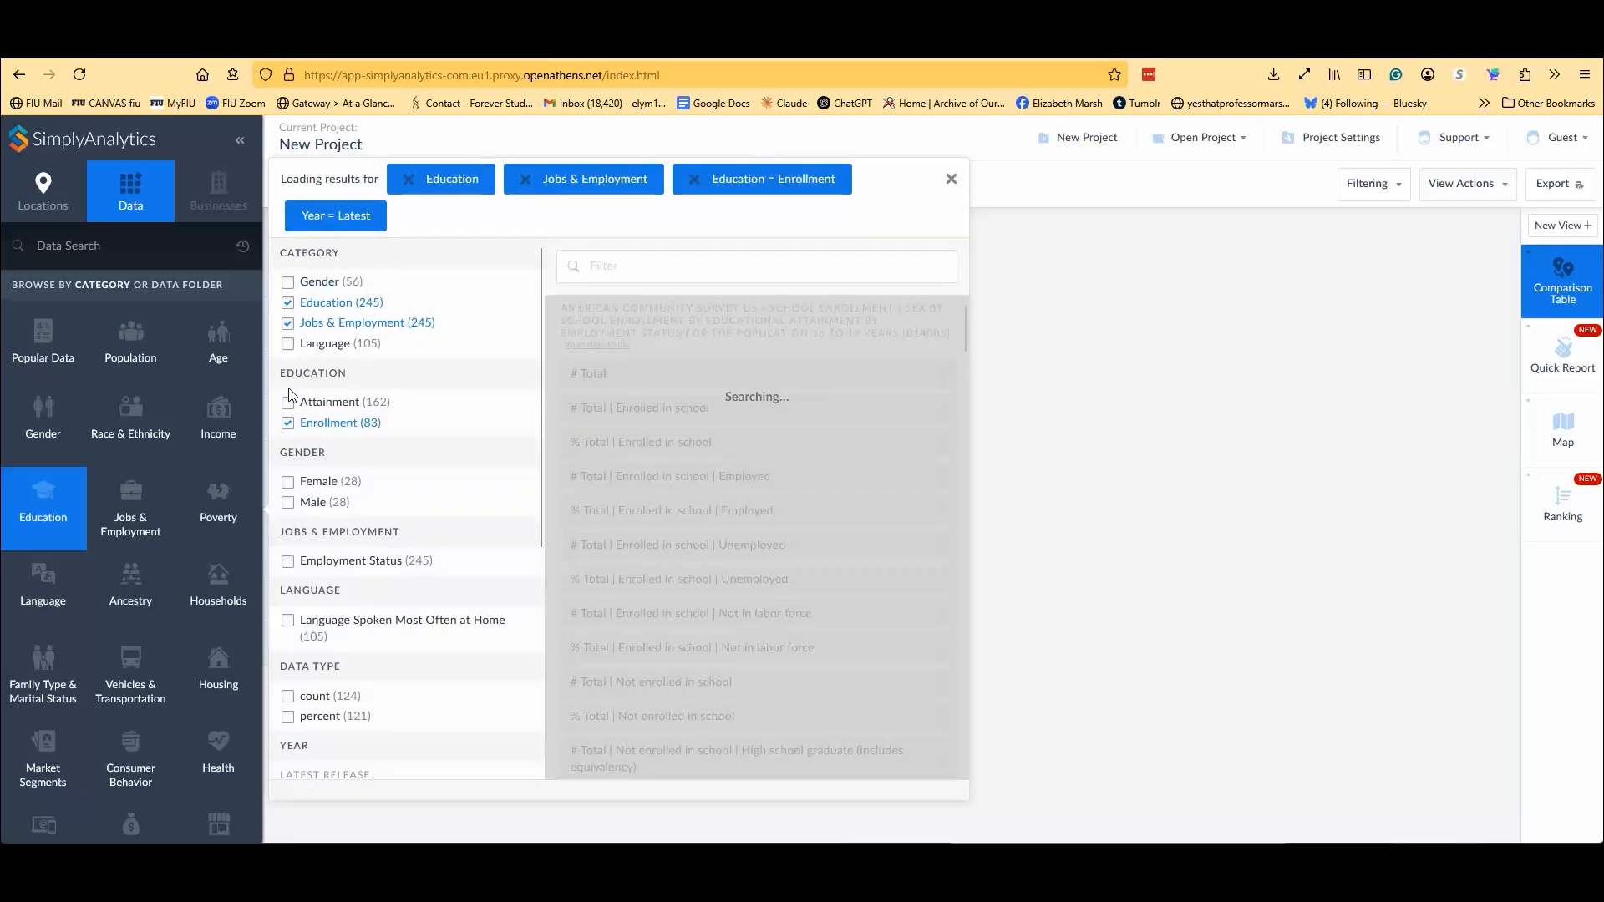
{"action": "scroll", "coordinate": [844, 440], "scroll_direction": "down", "scroll_amount": 5}
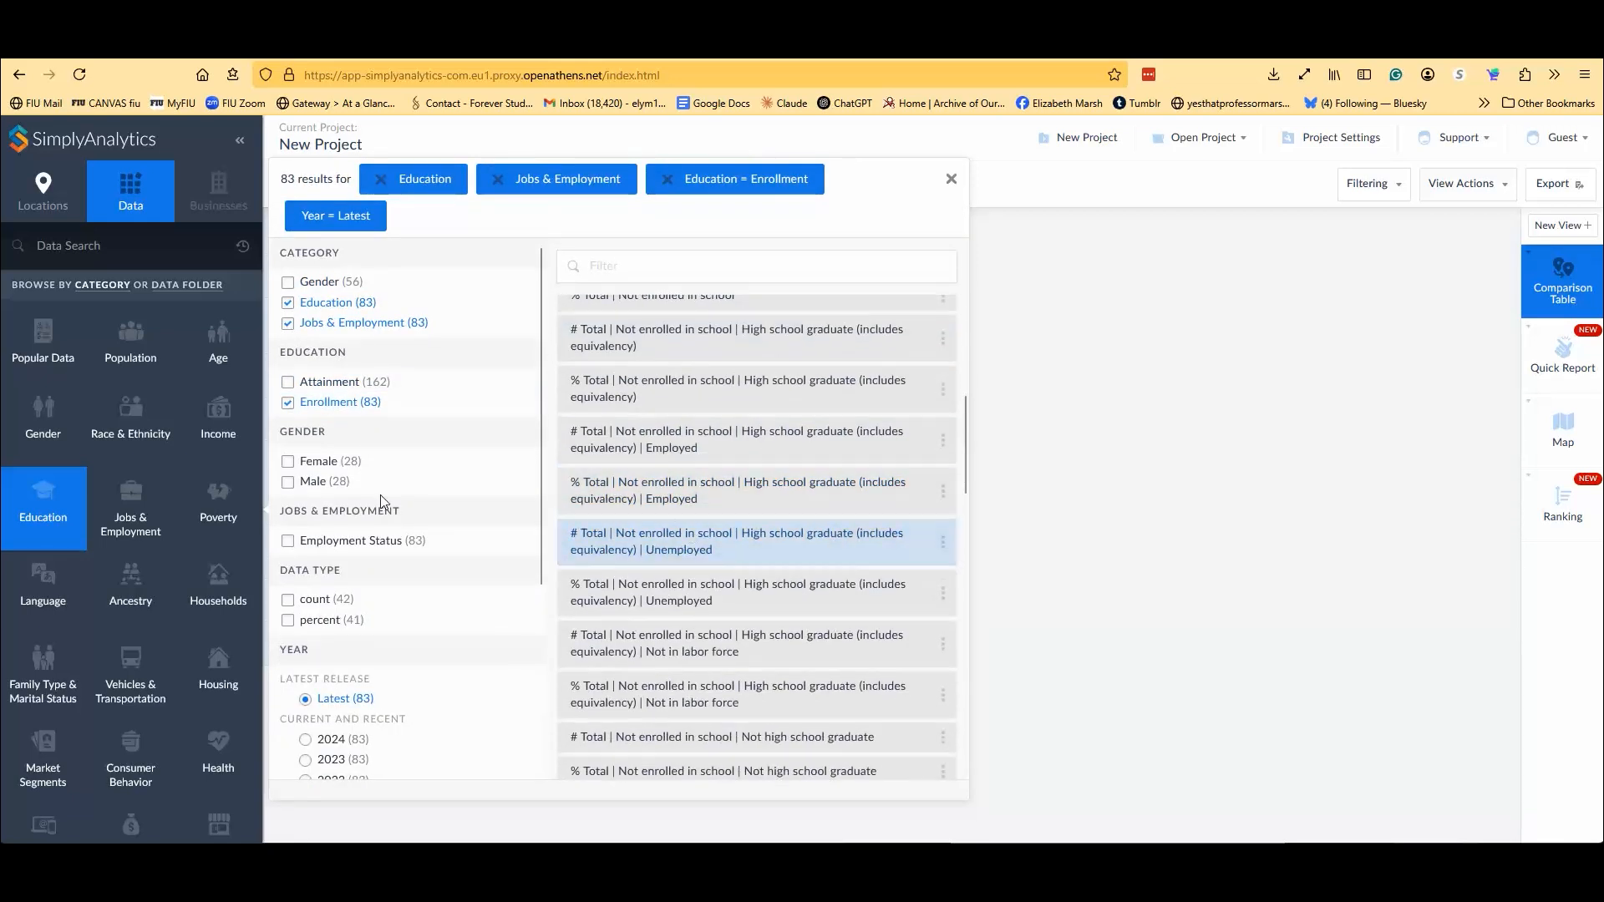
{"action": "left_click", "coordinate": [289, 383]}
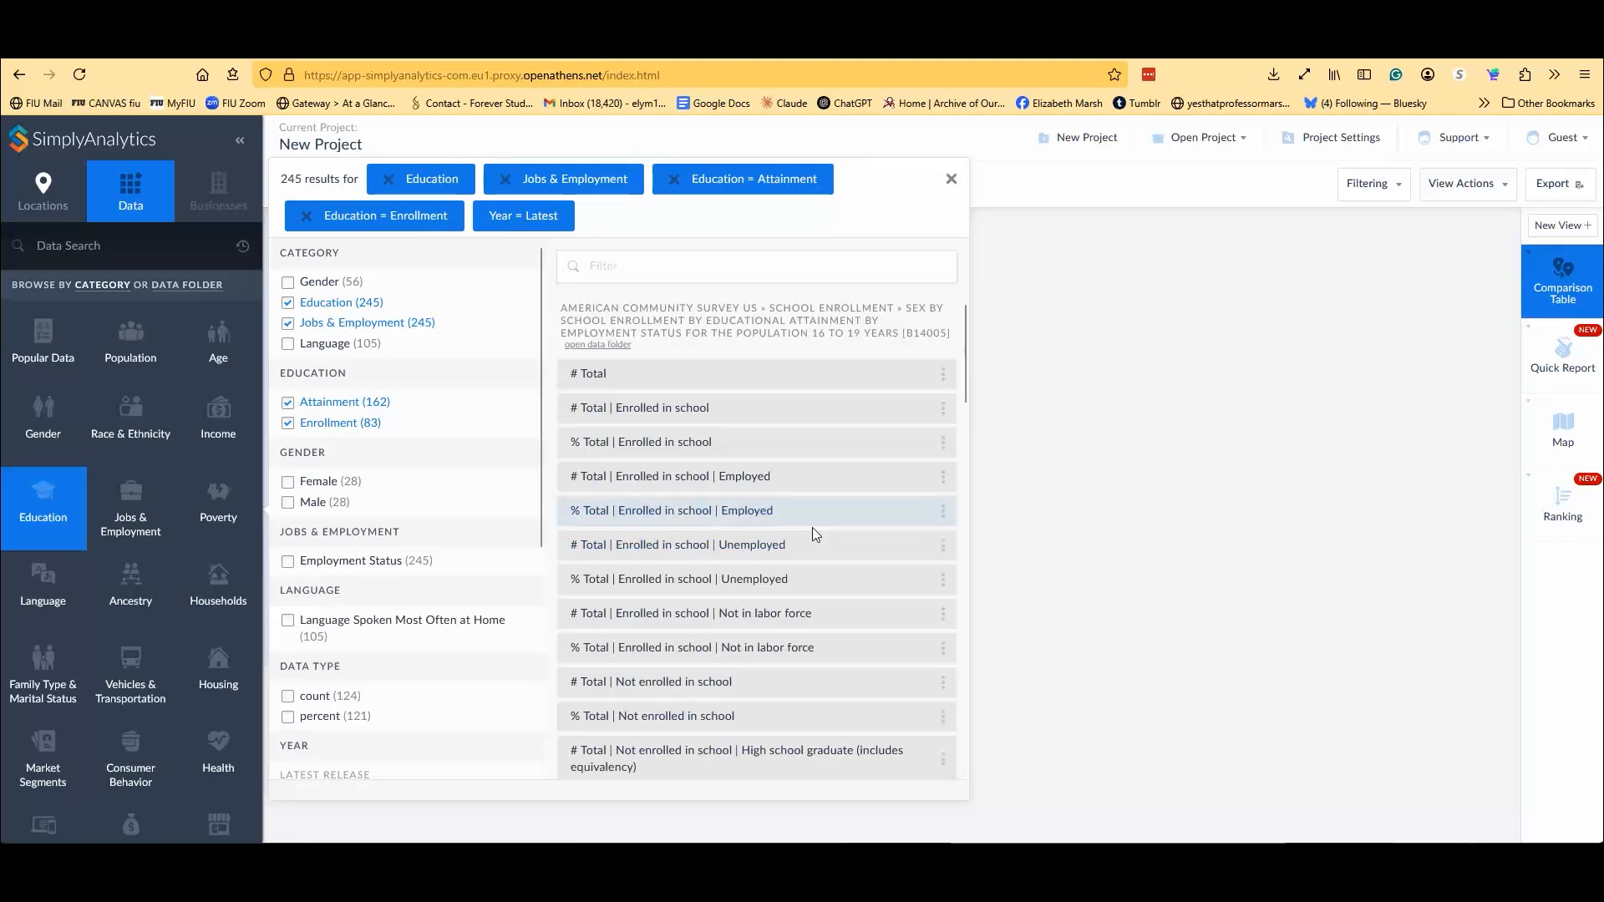
{"action": "left_click_drag", "start_coordinate": [966, 391], "coordinate": [990, 766]}
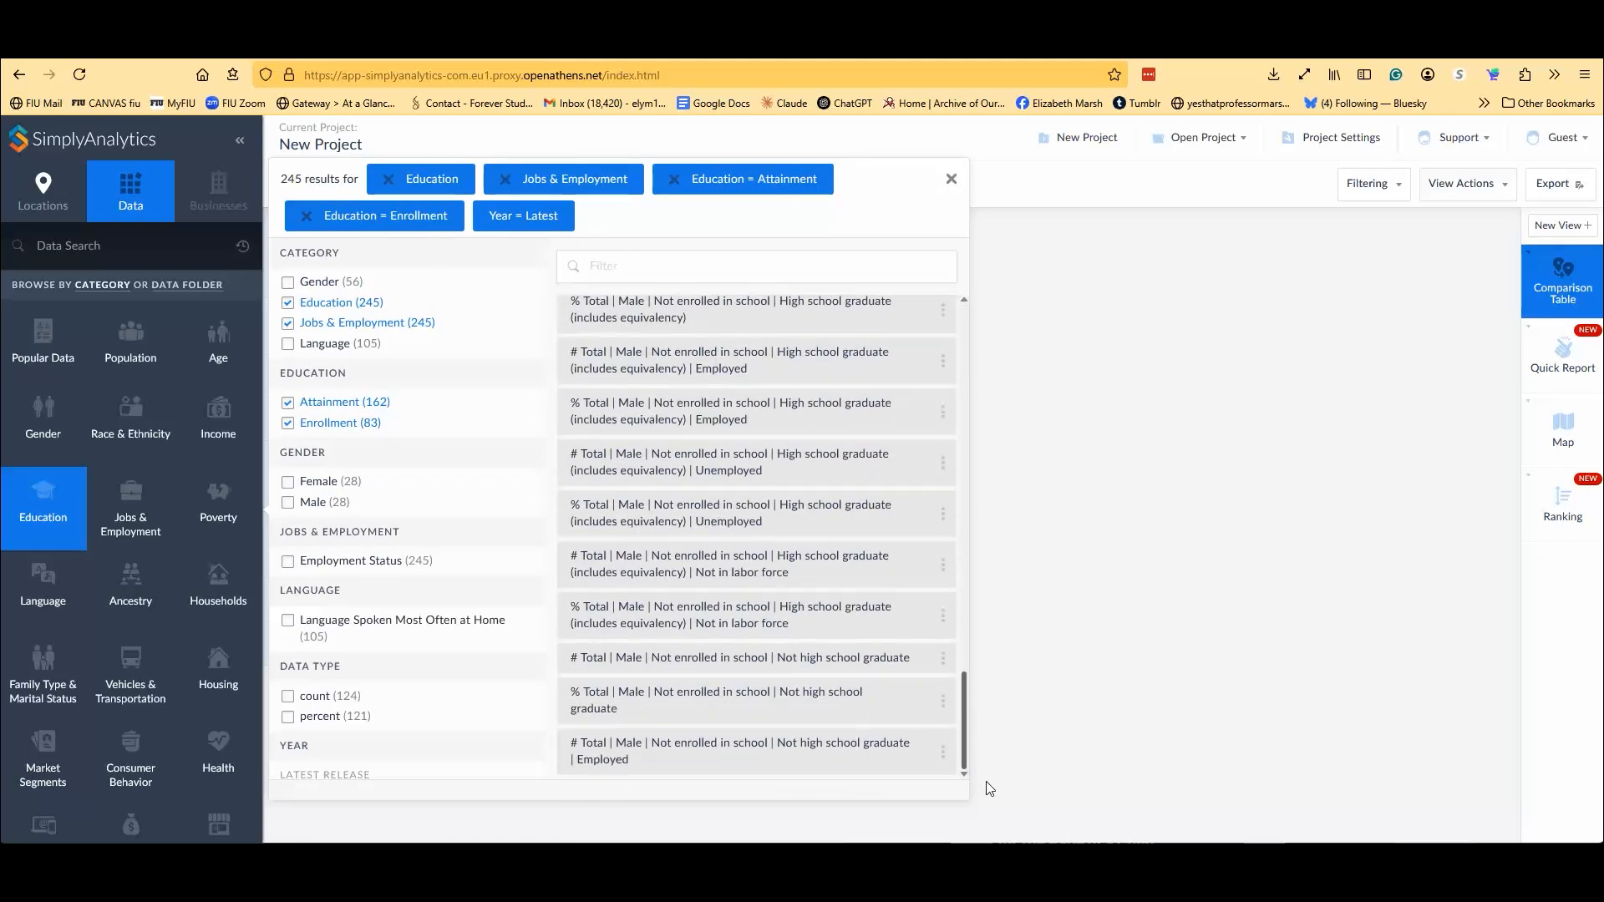
{"action": "scroll", "coordinate": [926, 419], "scroll_direction": "up", "scroll_amount": 15}
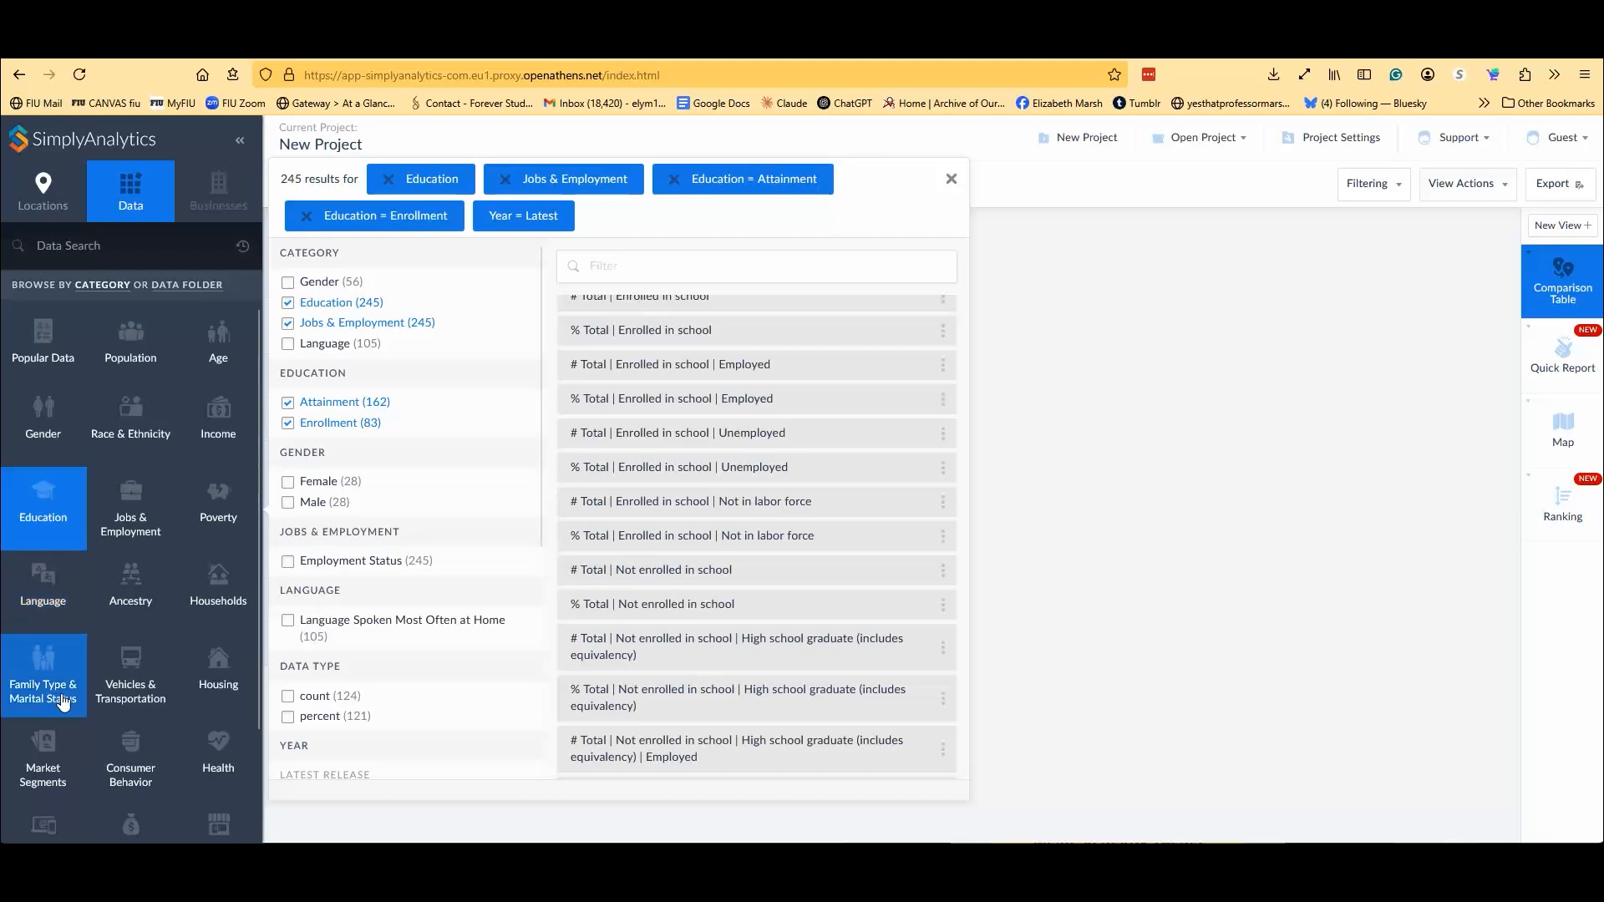
- Browse the Market Segments and Consumer Behavior data categories and look through the consumer behavior variables
{"action": "left_click", "coordinate": [57, 785]}
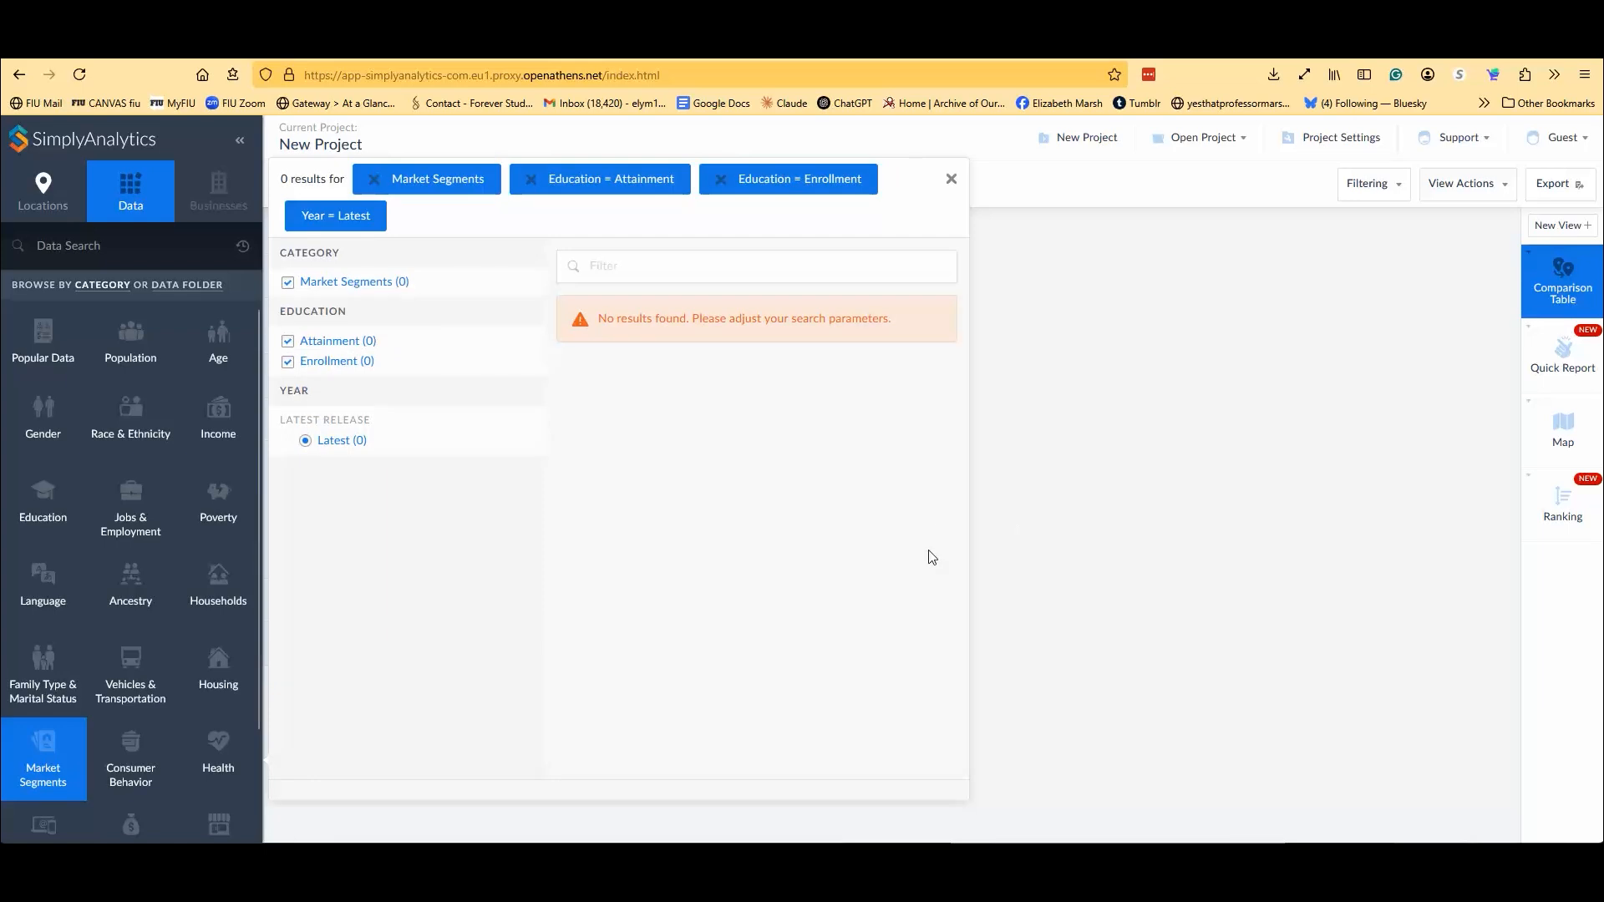
{"action": "left_click", "coordinate": [140, 779]}
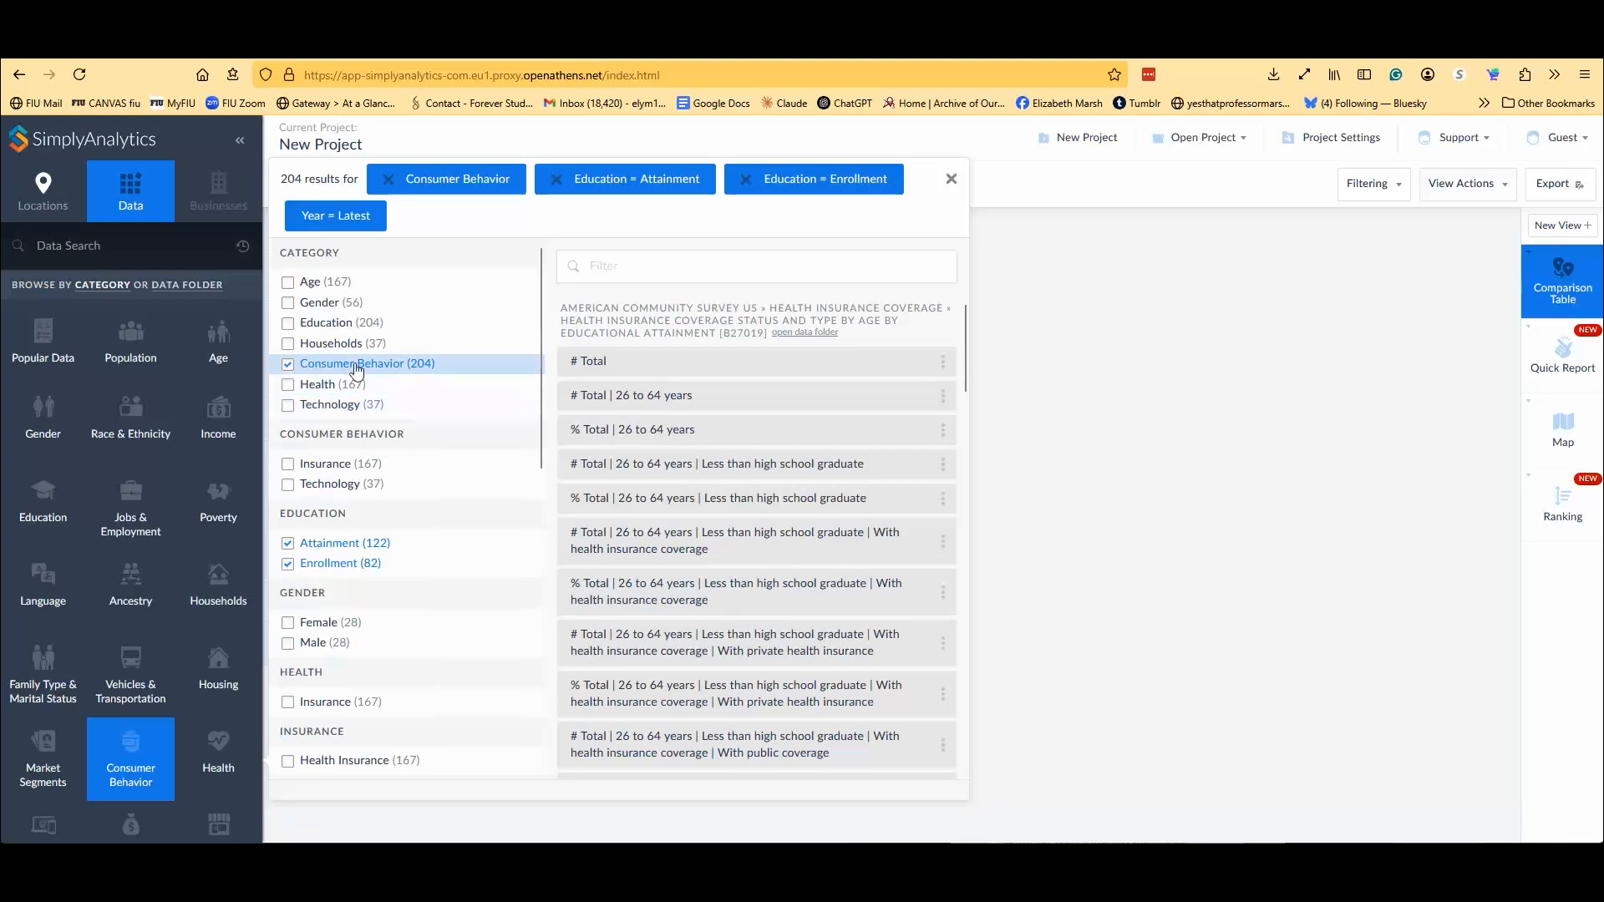
{"action": "left_click_drag", "start_coordinate": [966, 367], "coordinate": [956, 652]}
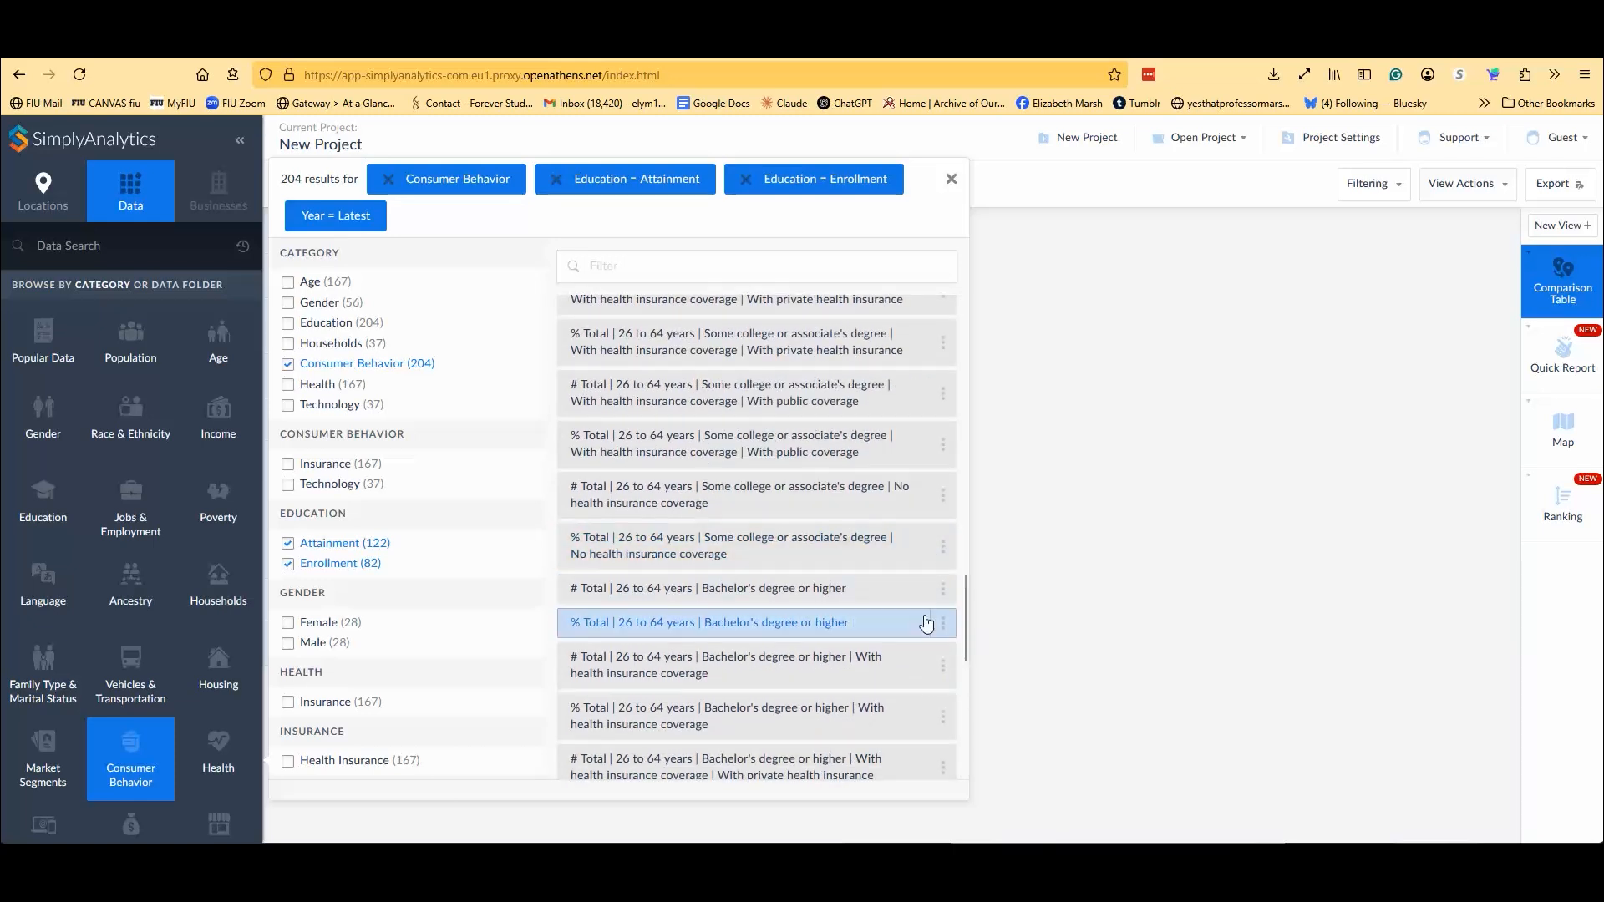
- Try adding the Health and Family Type & Marital Status filters, and go back to the Consumer Behavior category alone
{"action": "left_click", "coordinate": [289, 385]}
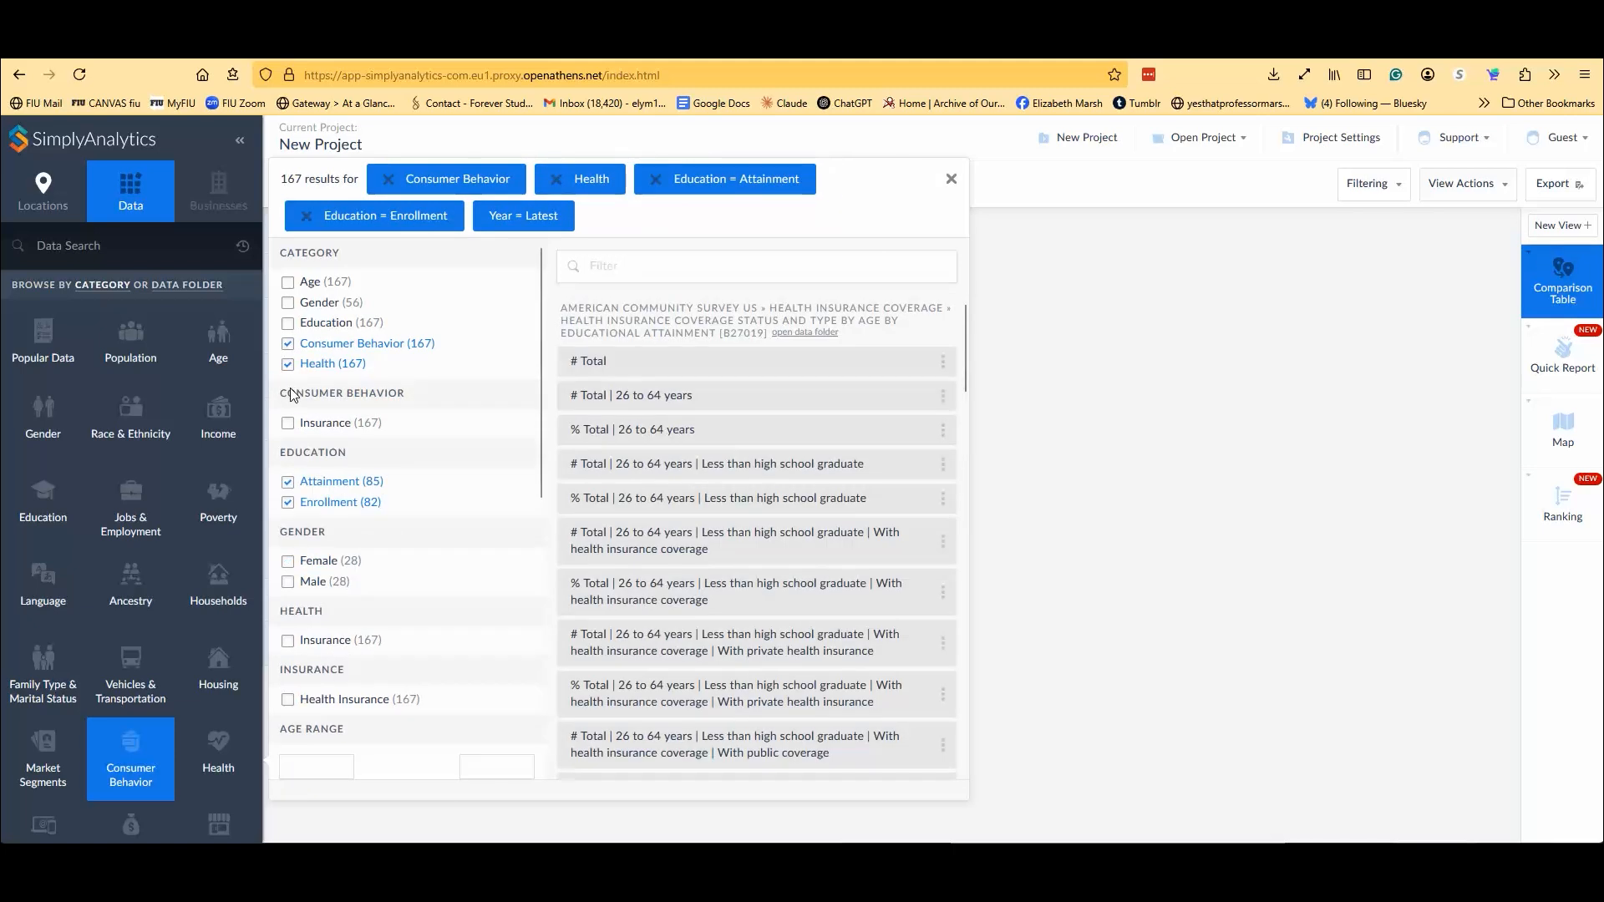
{"action": "left_click", "coordinate": [289, 343]}
{"action": "left_click", "coordinate": [441, 365]}
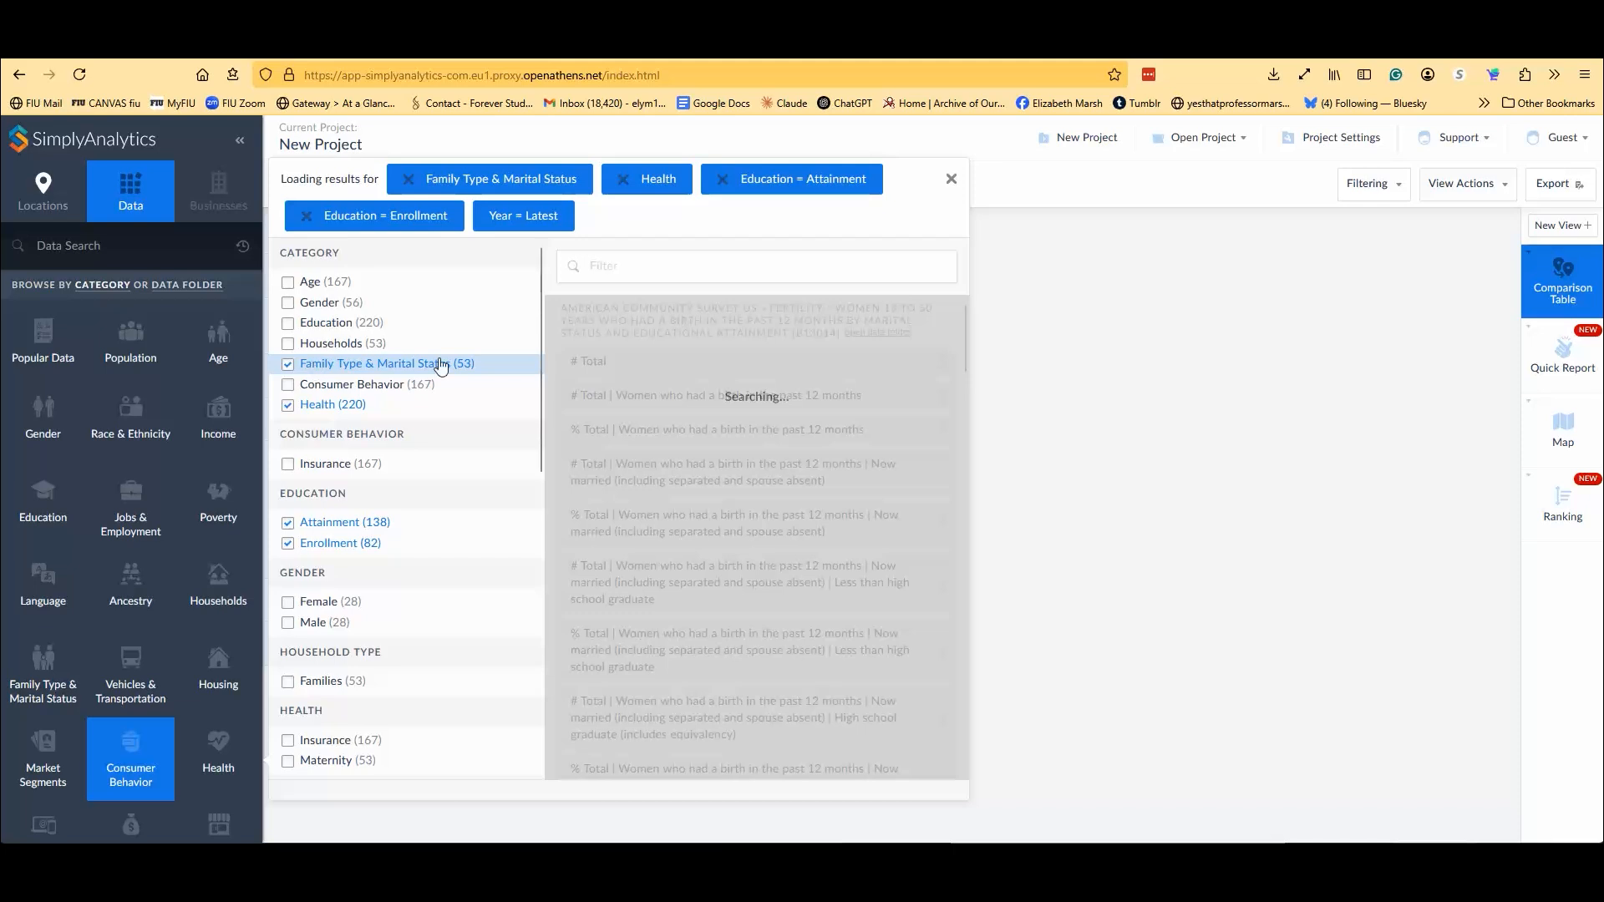
{"action": "left_click", "coordinate": [288, 324]}
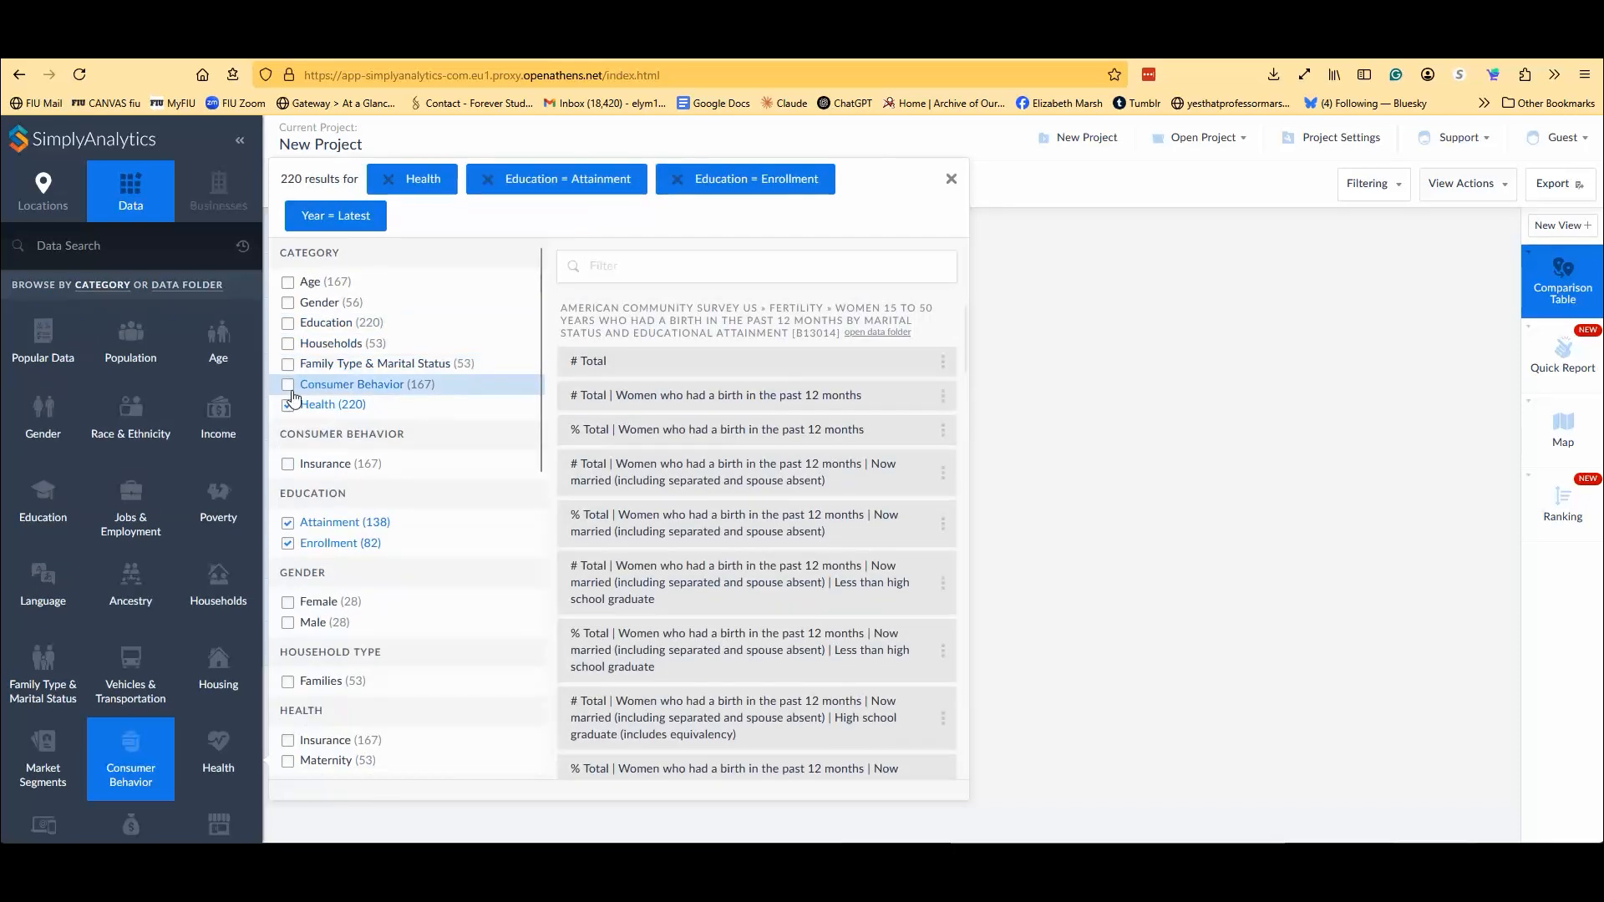
{"action": "left_click", "coordinate": [288, 385]}
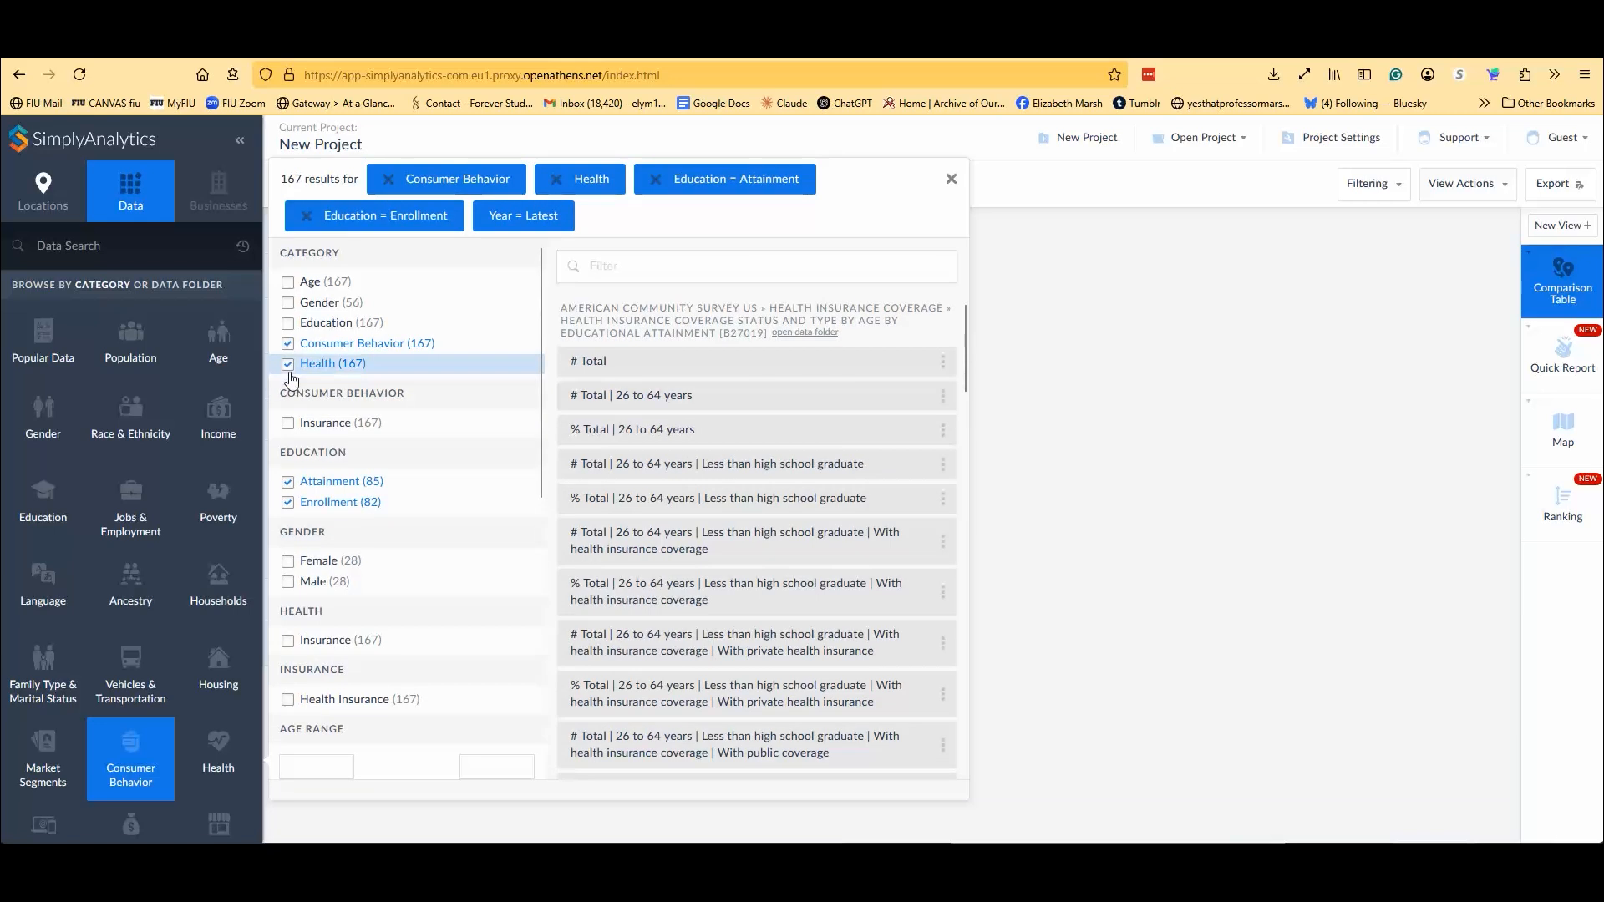
{"action": "left_click", "coordinate": [288, 365]}
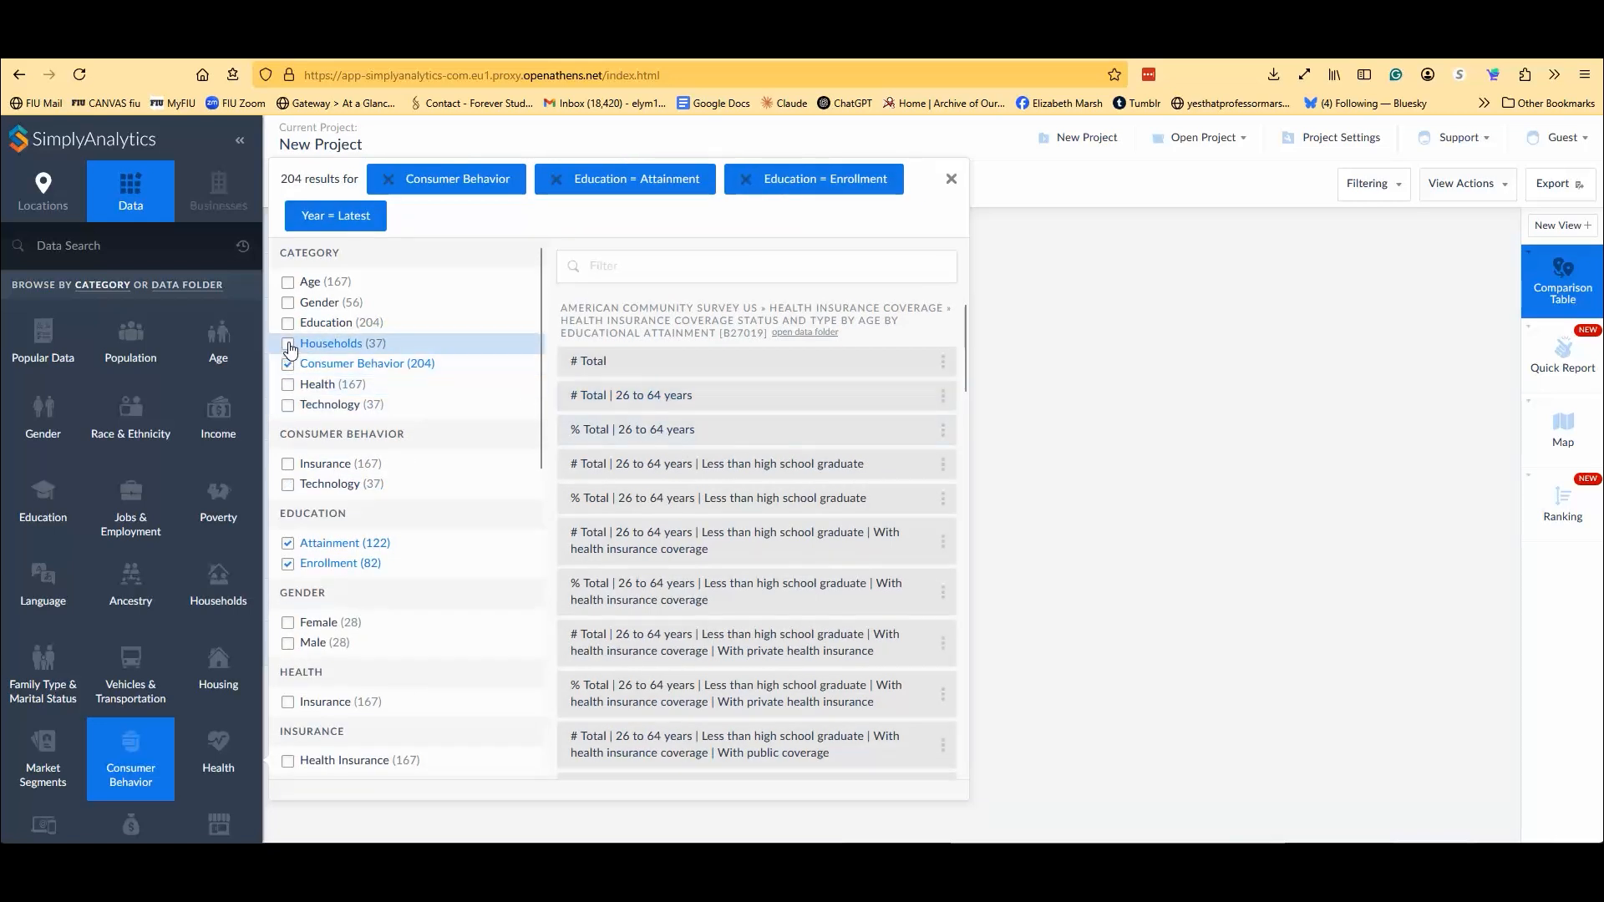
- Narrow the Consumer Behavior variables to Technology and look through the list
{"action": "left_click", "coordinate": [294, 412]}
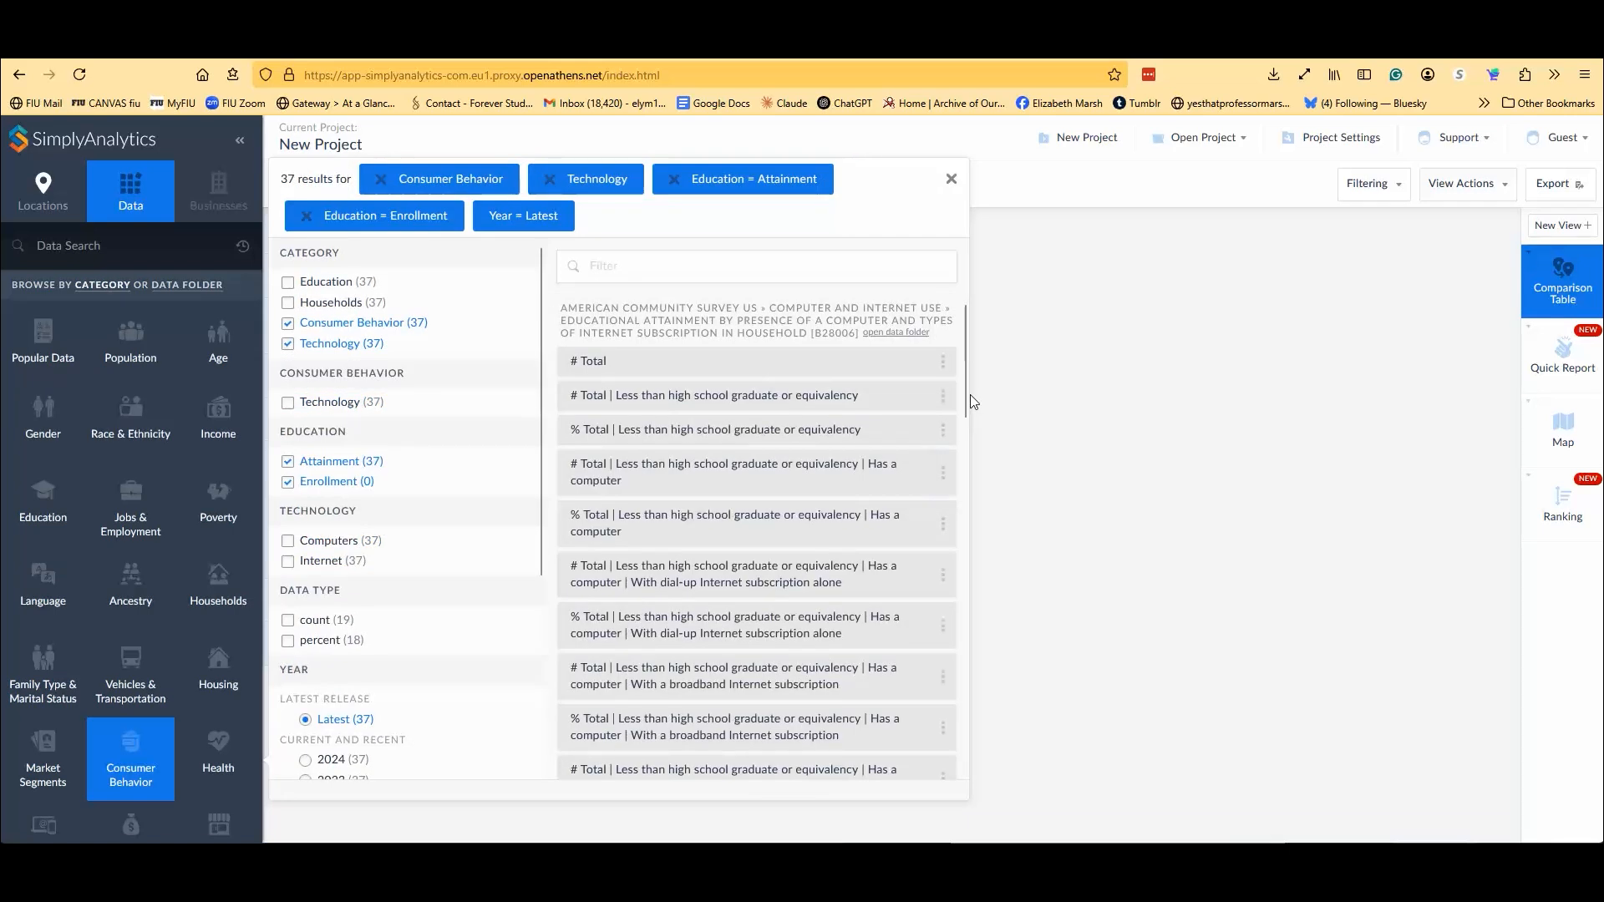
{"action": "mouse_move", "coordinate": [966, 396]}
{"action": "left_mouse_down"}
{"action": "mouse_move", "coordinate": [949, 660]}
{"action": "mouse_move", "coordinate": [966, 785]}
{"action": "mouse_move", "coordinate": [963, 418]}
{"action": "left_mouse_up"}
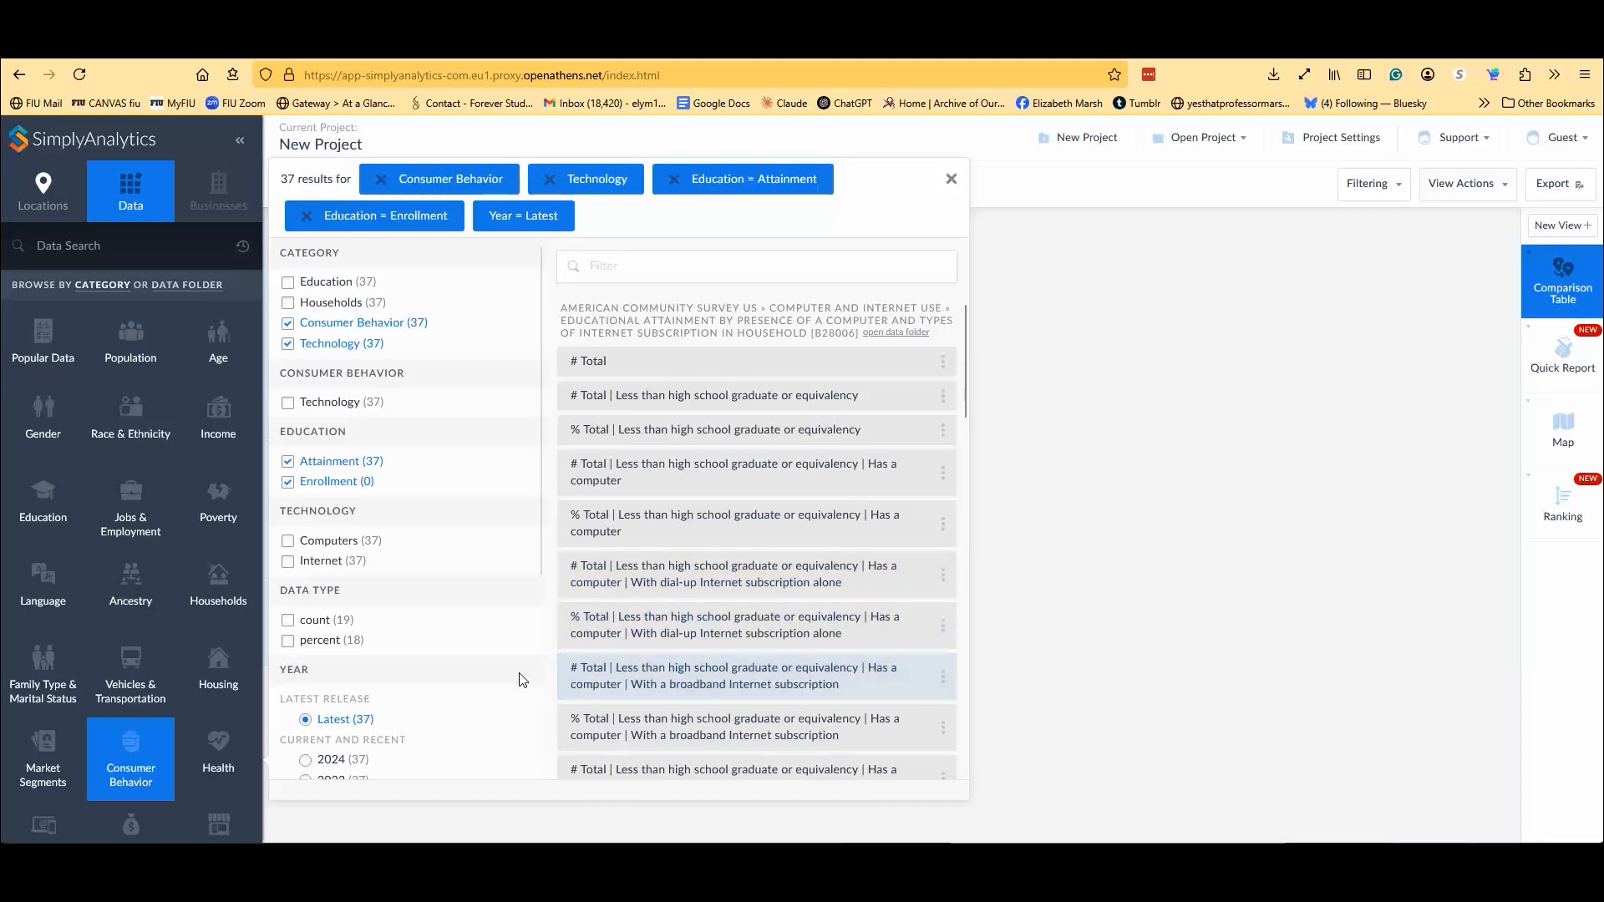
- Check the Business Counts and Elections data categories for variables and return to the comparison table
{"action": "scroll", "coordinate": [193, 647], "scroll_direction": "down", "scroll_amount": 3}
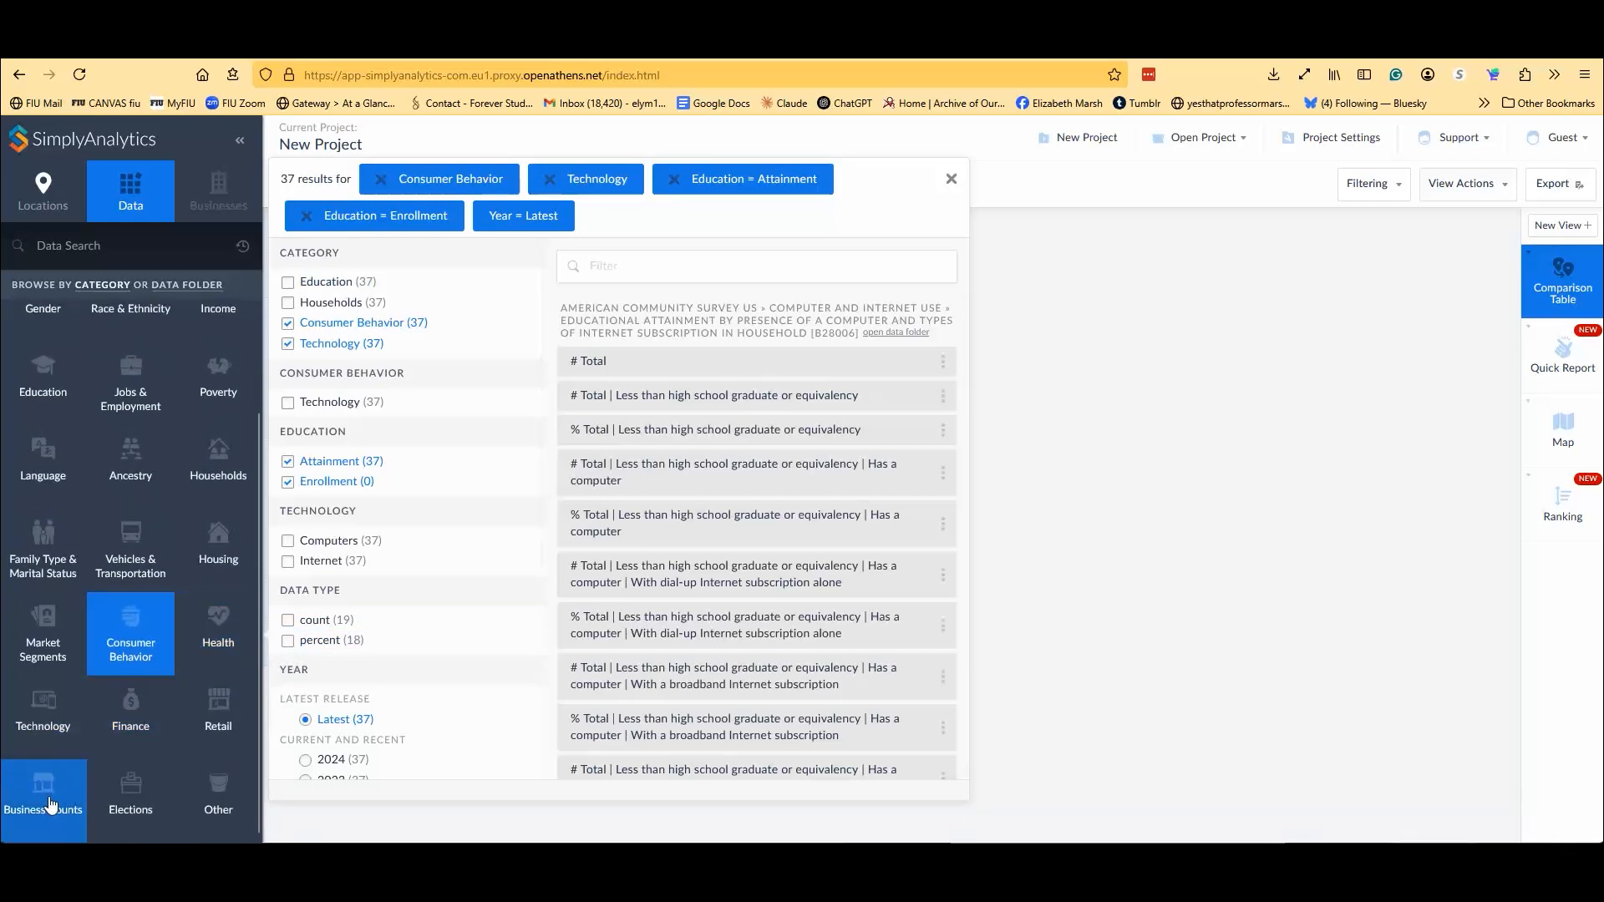
{"action": "left_click", "coordinate": [49, 805]}
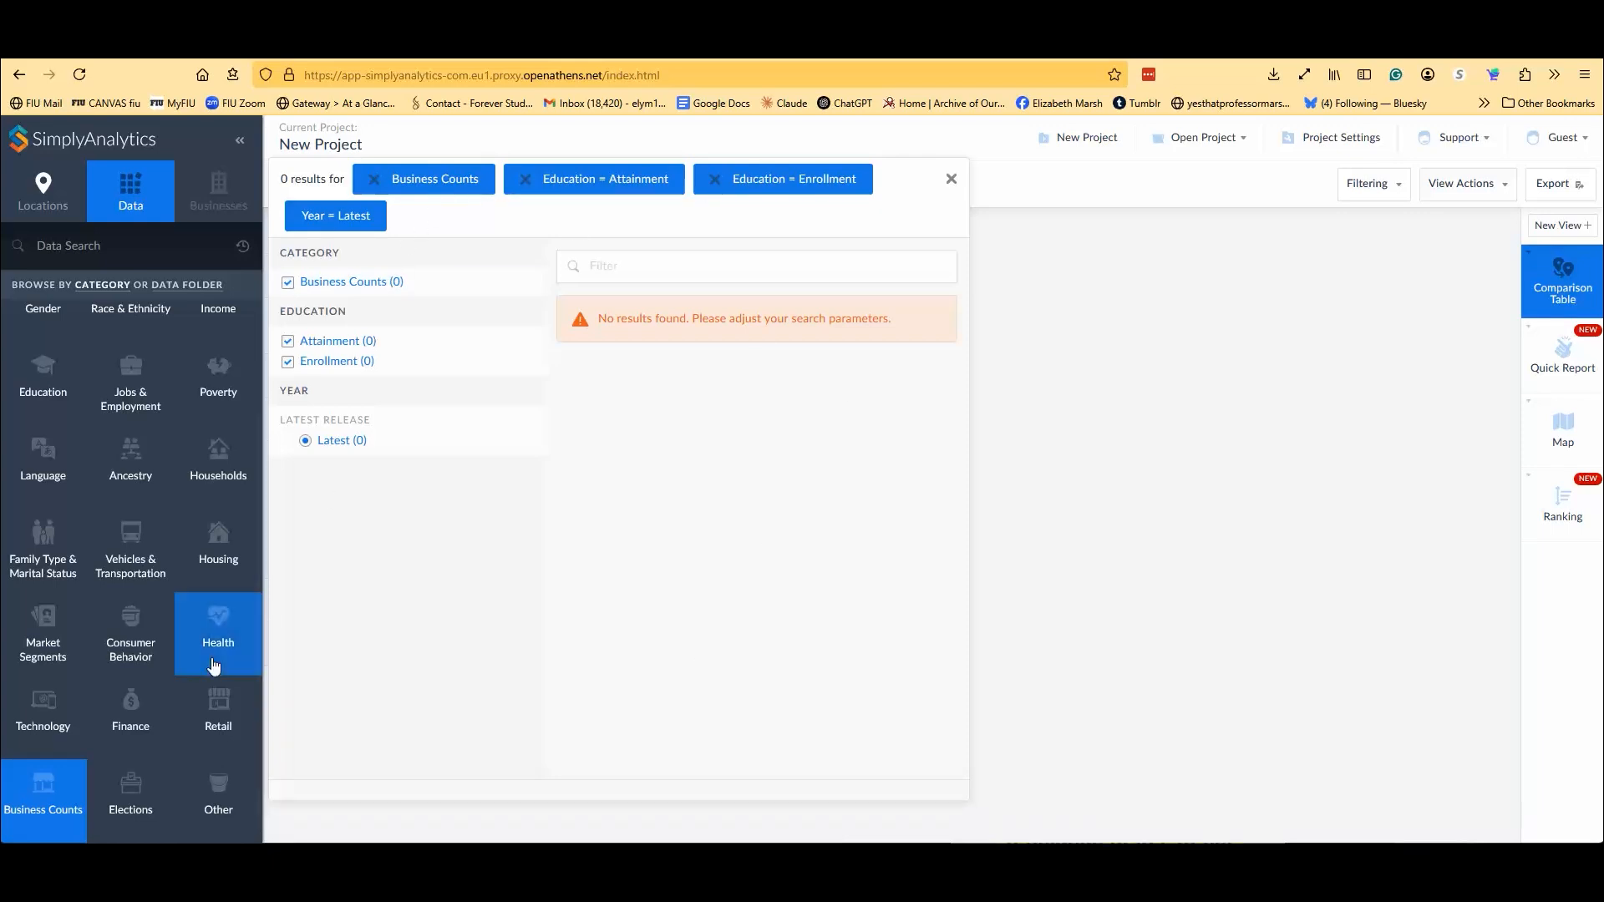
{"action": "left_click", "coordinate": [125, 809]}
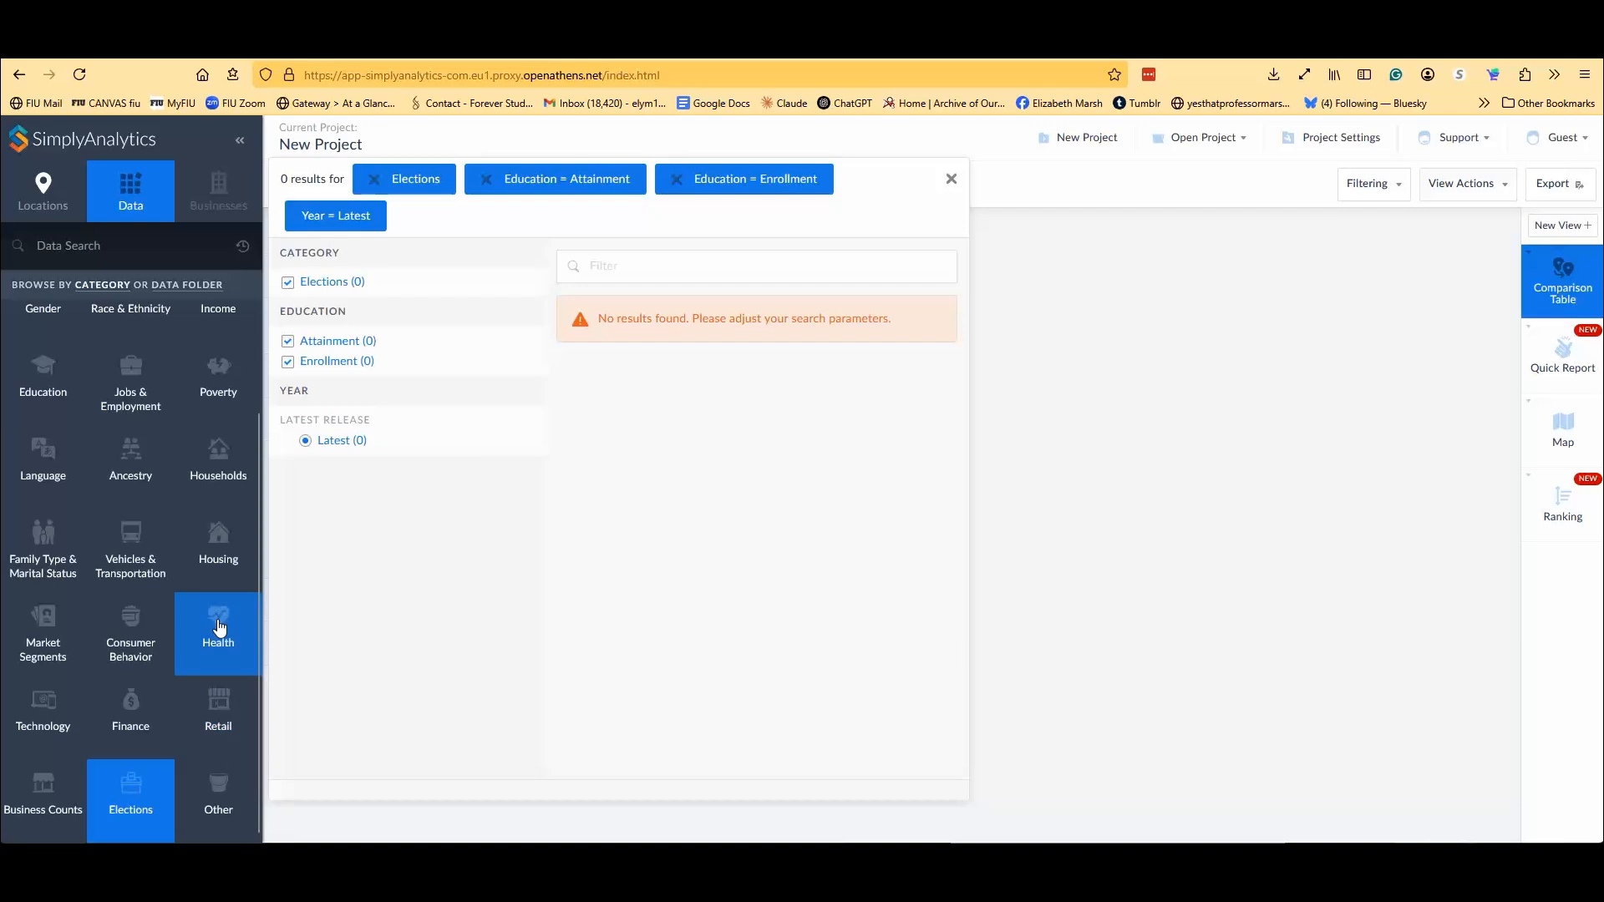
{"action": "left_click", "coordinate": [1207, 492]}
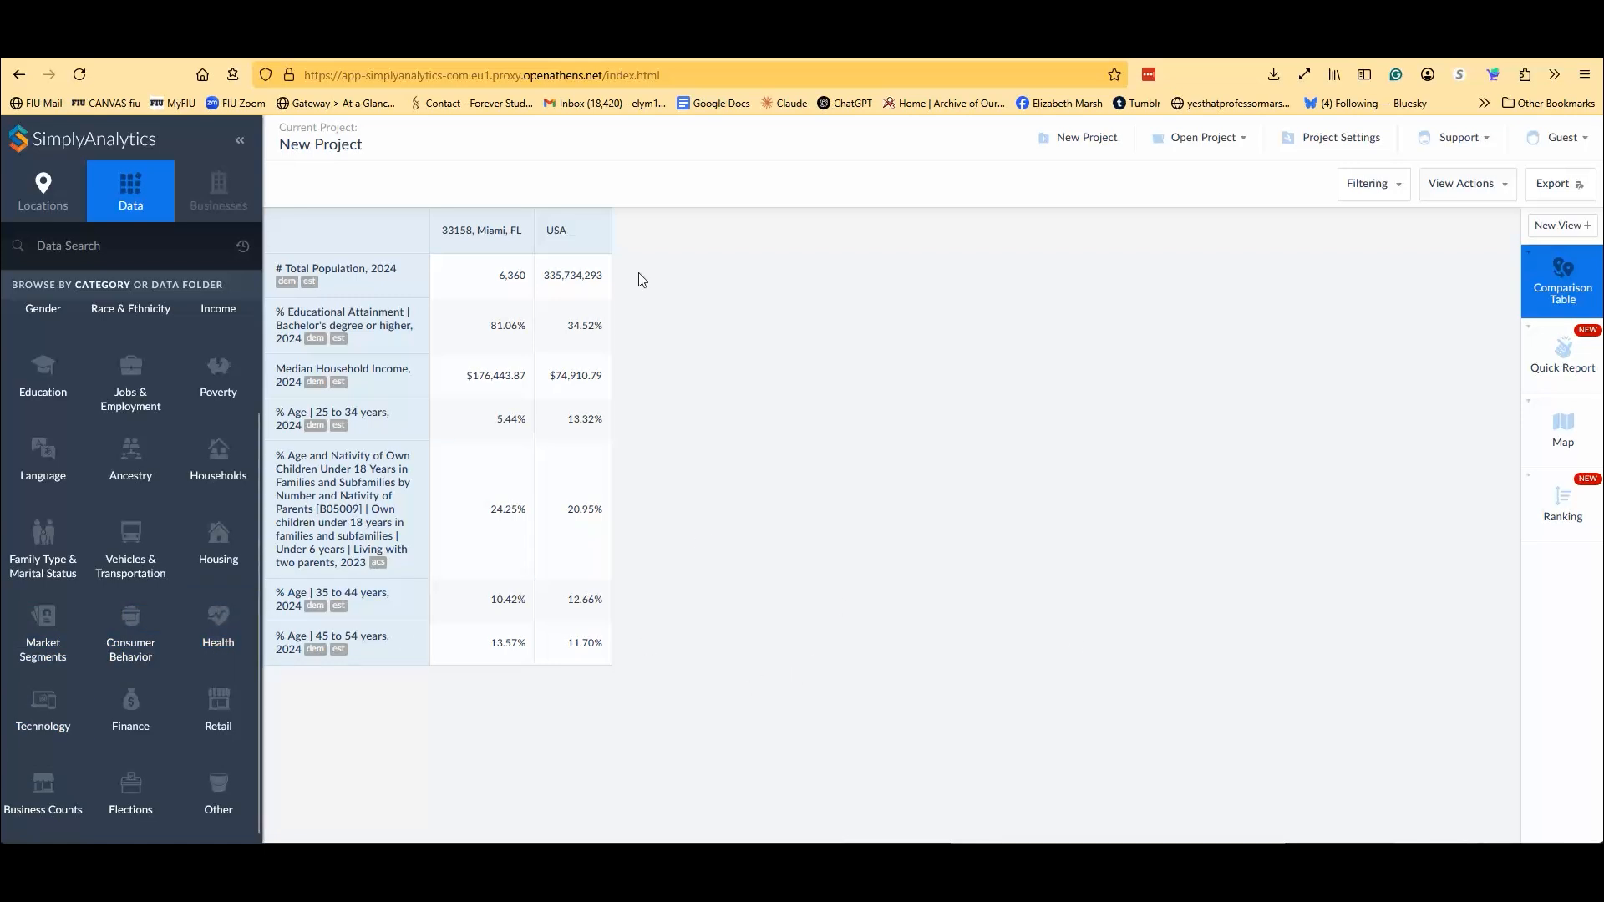
- Place the Calculator beside the comparison table and divide the ZIP code's total population, 6360, by 2
{"action": "left_click", "coordinate": [133, 733]}
{"action": "left_click_drag", "start_coordinate": [1603, 320], "coordinate": [920, 319]}
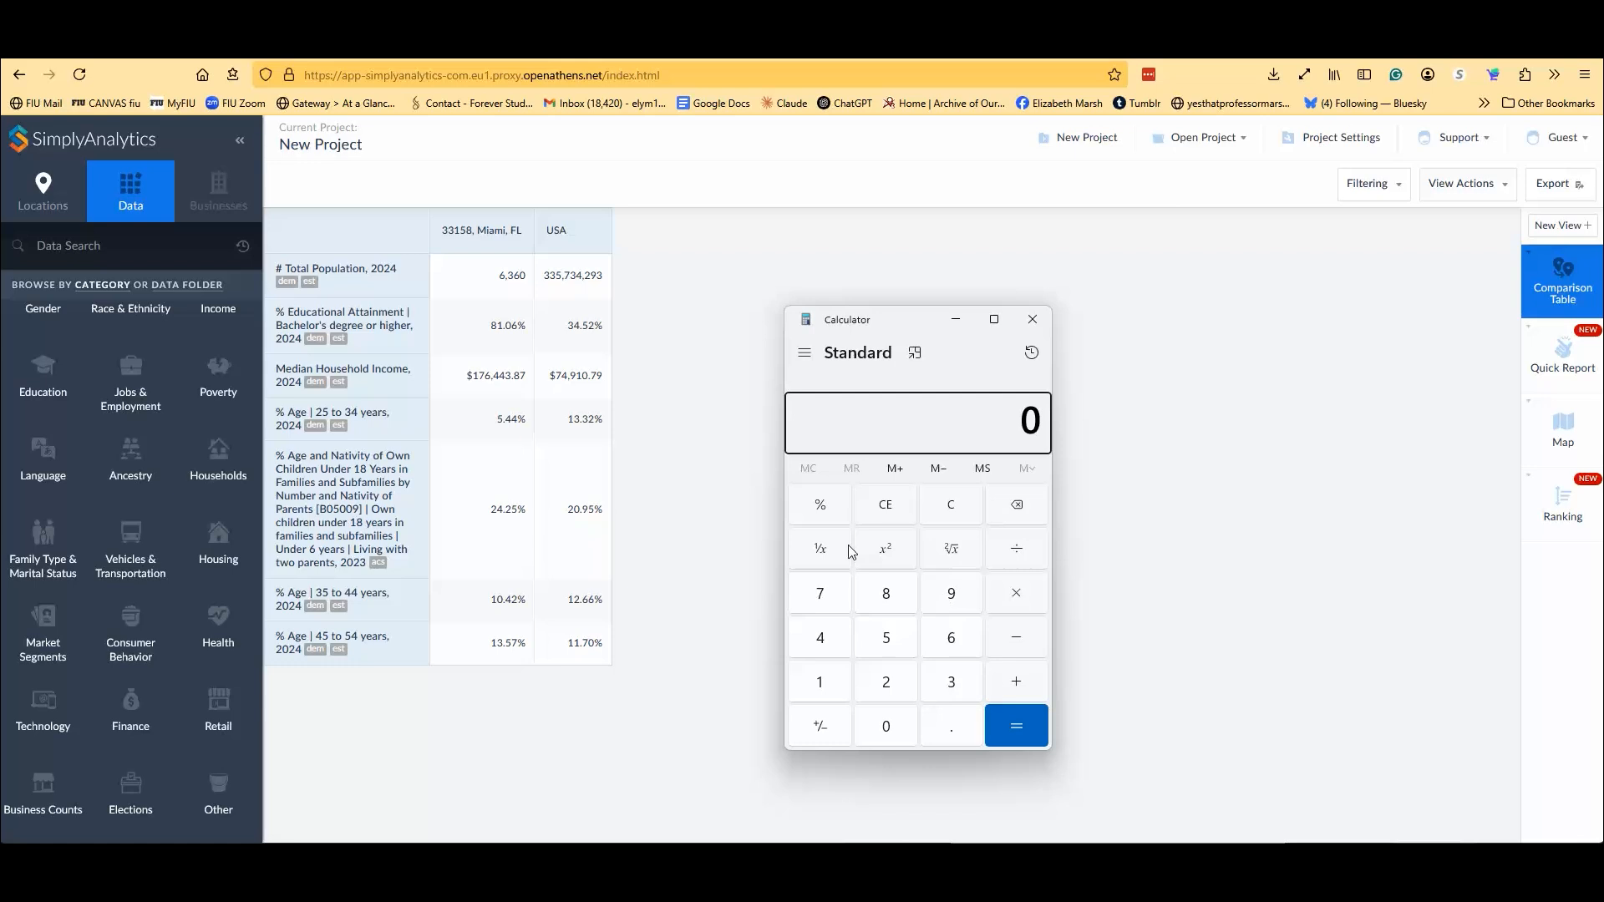
{"action": "left_click", "coordinate": [952, 636]}
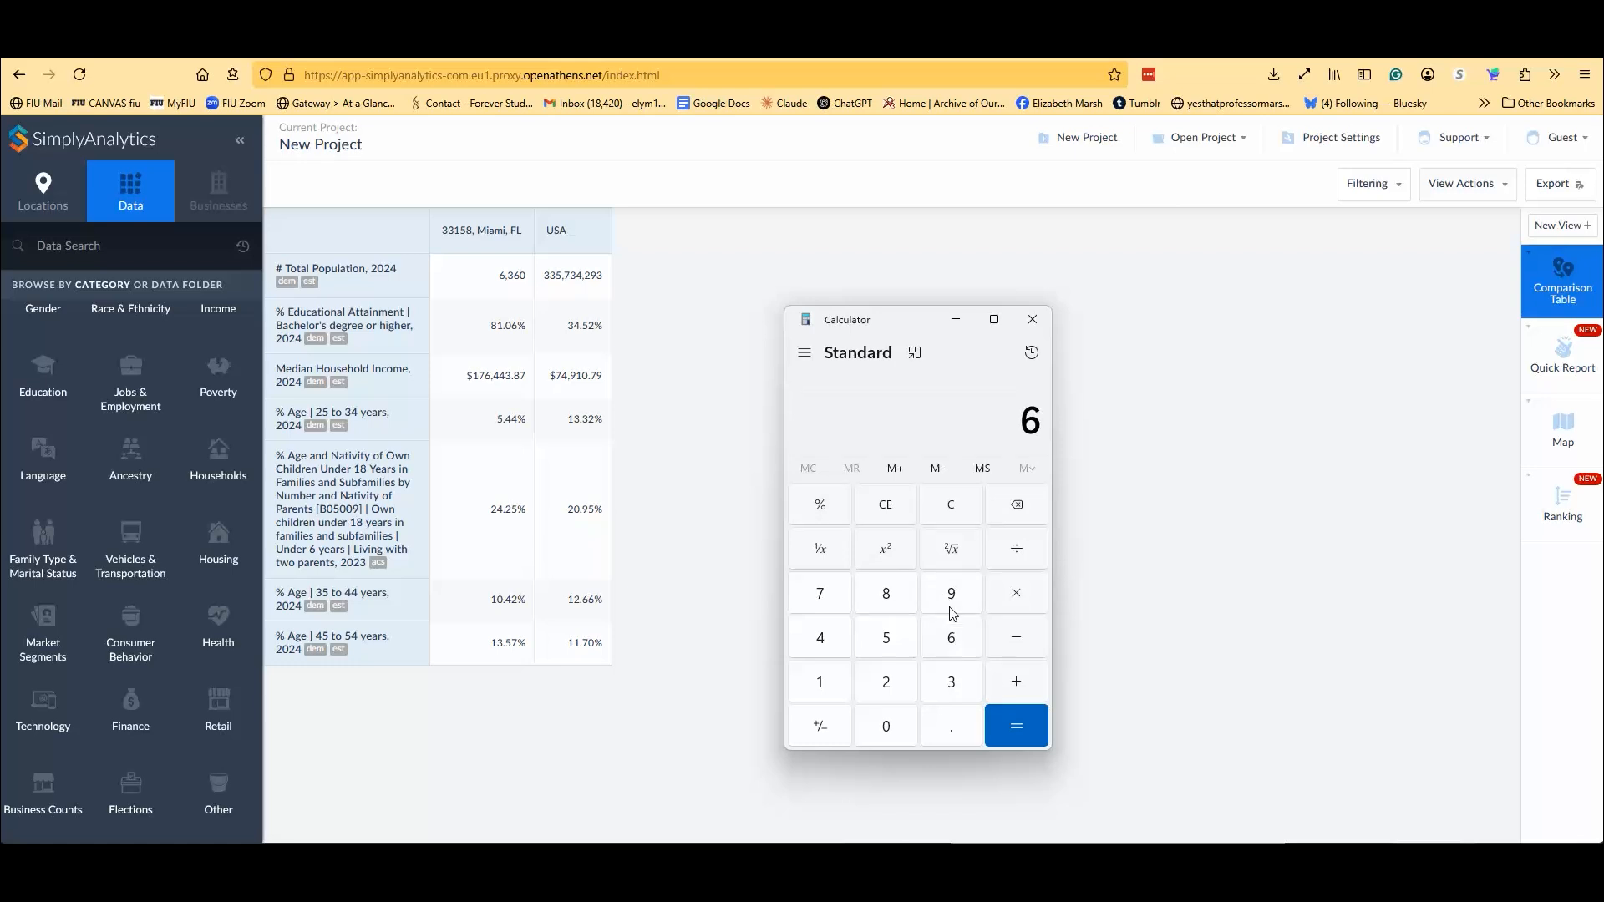
{"action": "left_click", "coordinate": [954, 684]}
{"action": "left_click", "coordinate": [957, 636]}
{"action": "left_click", "coordinate": [889, 726]}
{"action": "left_click", "coordinate": [1023, 560]}
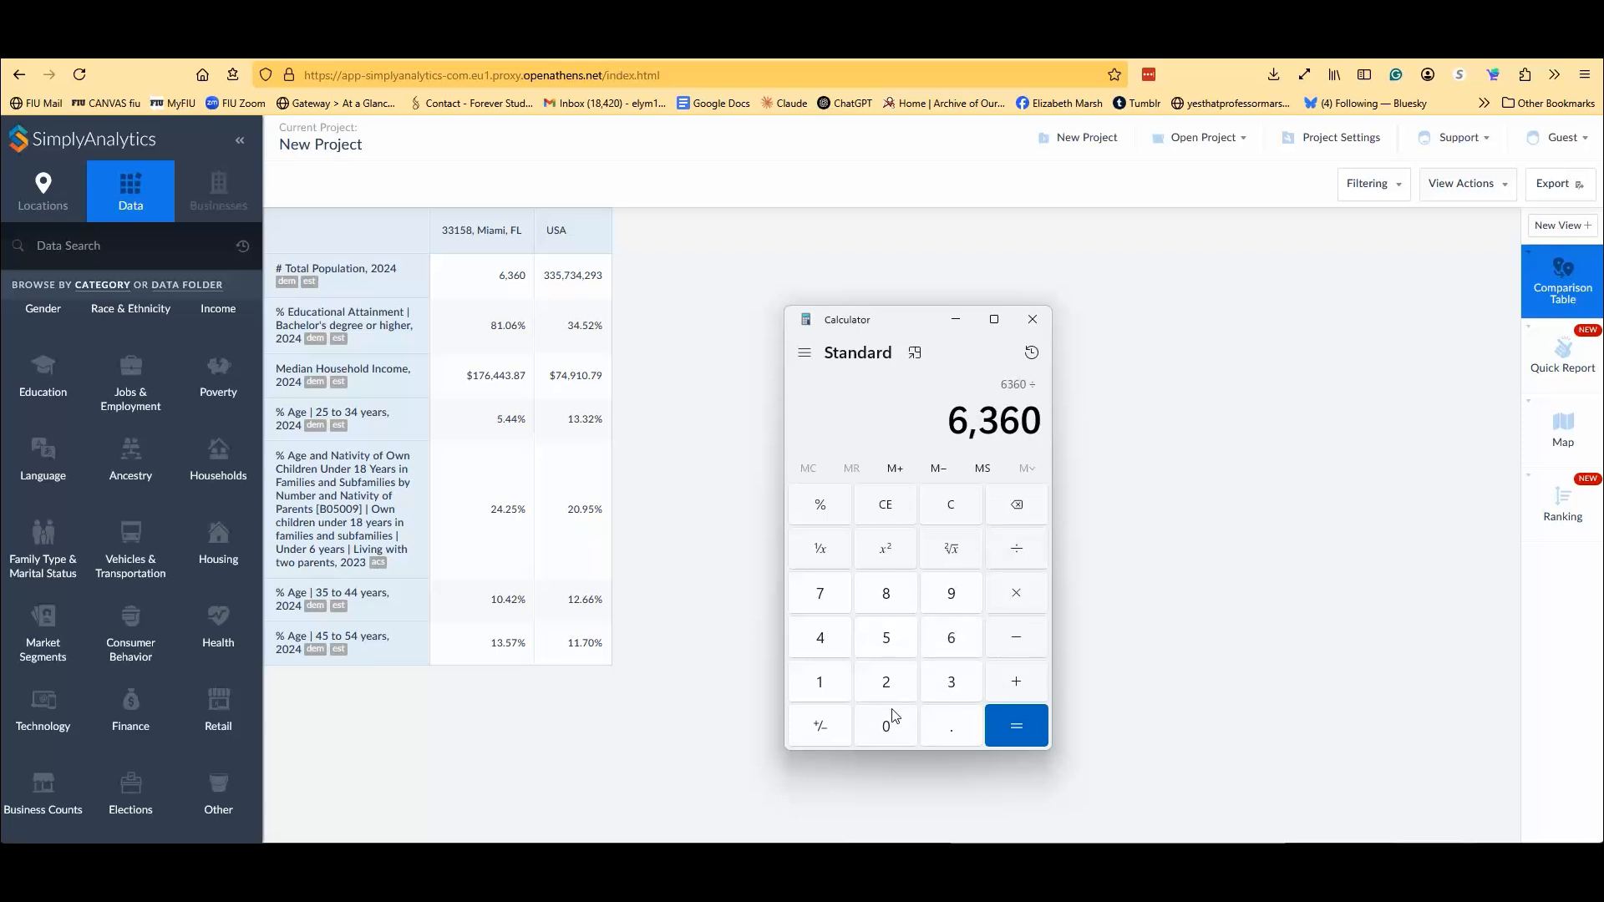
{"action": "left_click", "coordinate": [896, 692]}
{"action": "left_click", "coordinate": [1018, 720]}
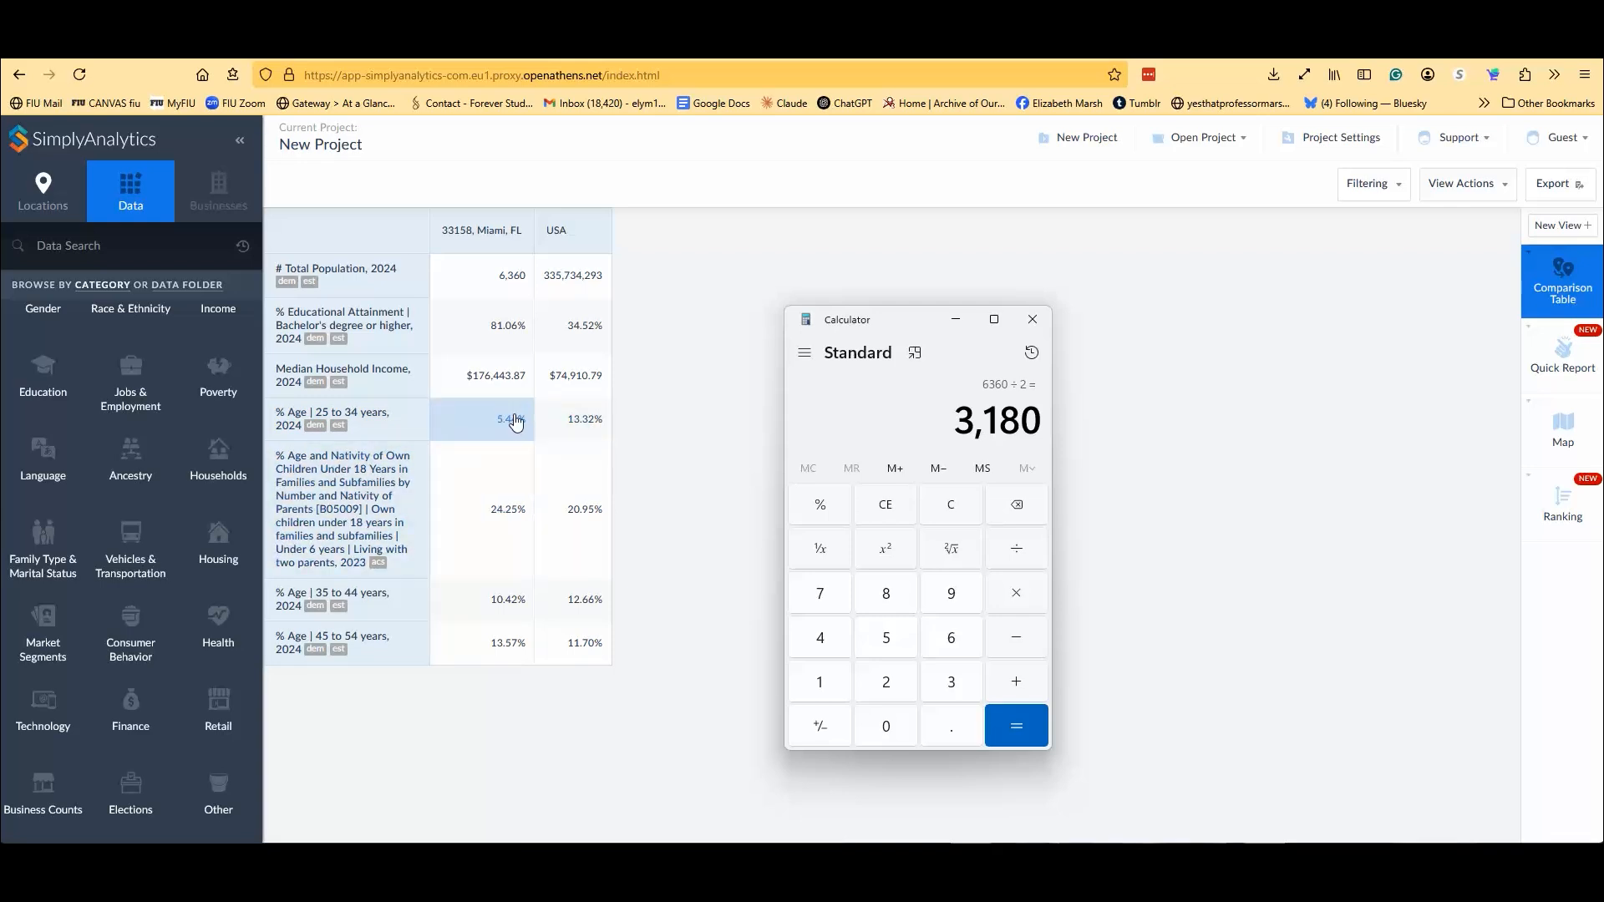
{"action": "left_click", "coordinate": [959, 732]}
{"action": "left_click", "coordinate": [899, 698]}
{"action": "left_click", "coordinate": [891, 645]}
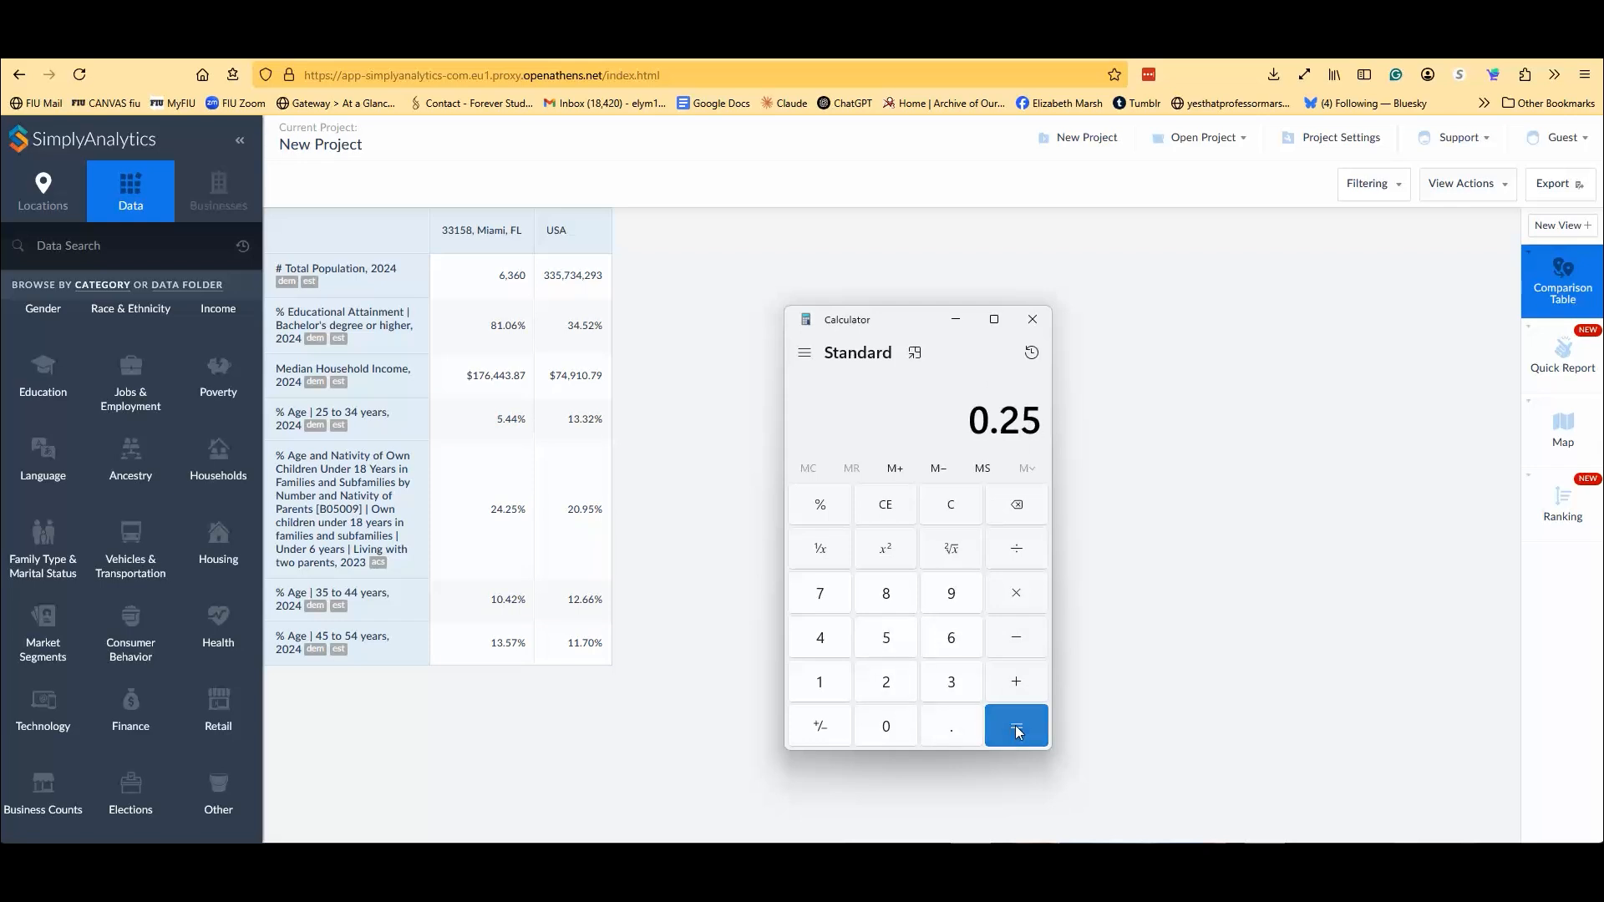
{"action": "left_click", "coordinate": [1015, 726]}
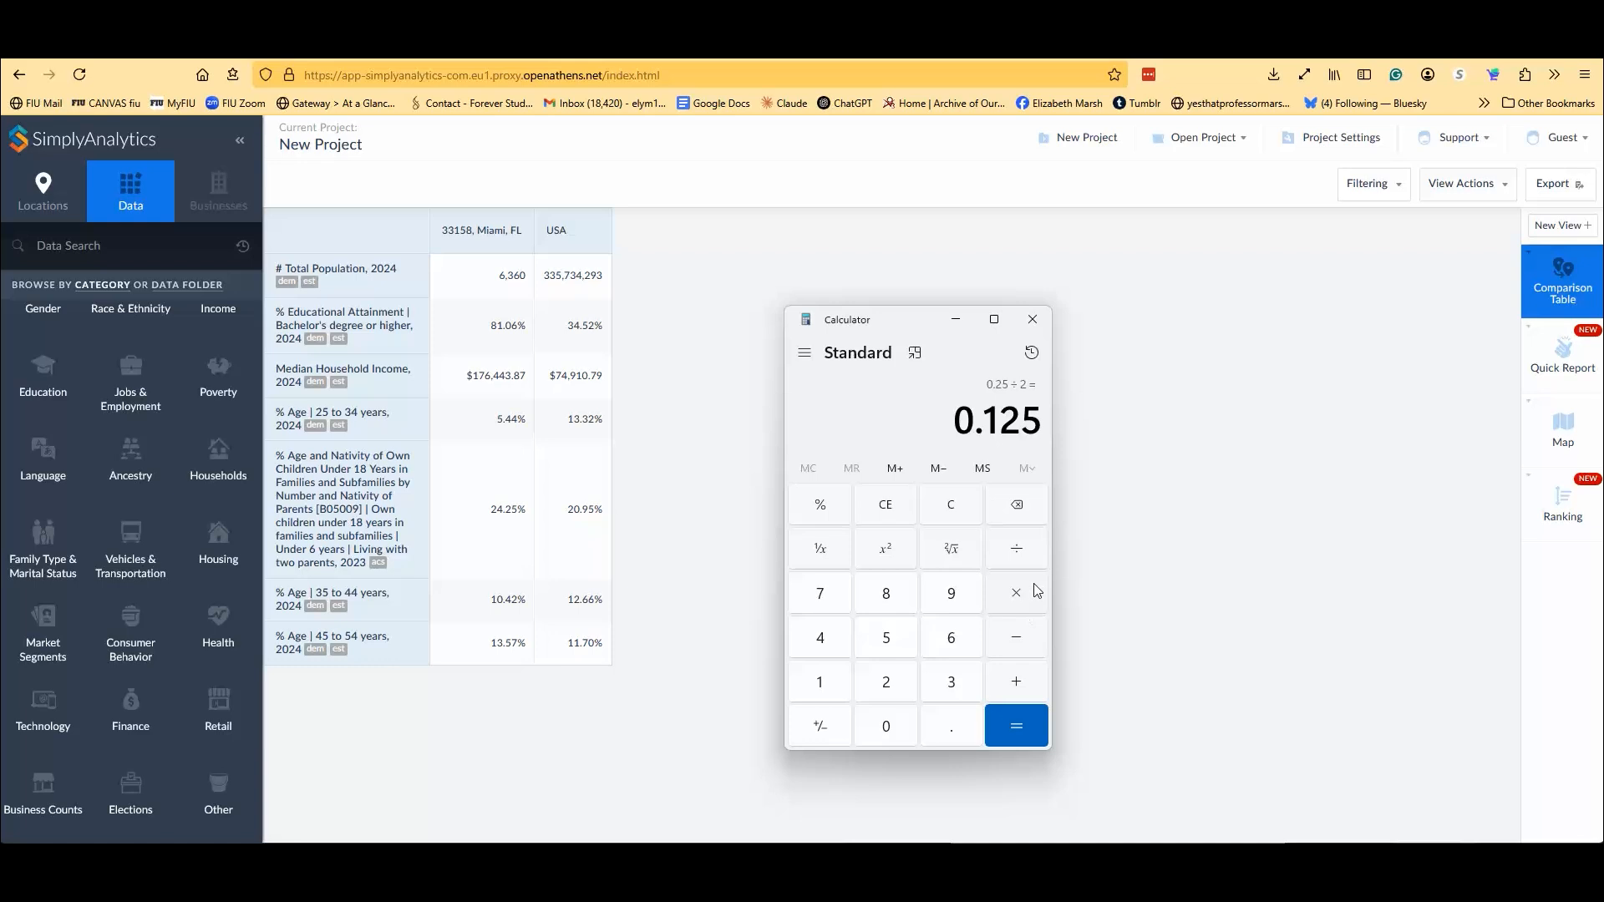
{"action": "left_click", "coordinate": [887, 513]}
- Recalculate half of the ZIP code's total population by dividing 6360 by 2
{"action": "left_click", "coordinate": [963, 640]}
{"action": "left_click", "coordinate": [952, 687]}
{"action": "left_click", "coordinate": [949, 637]}
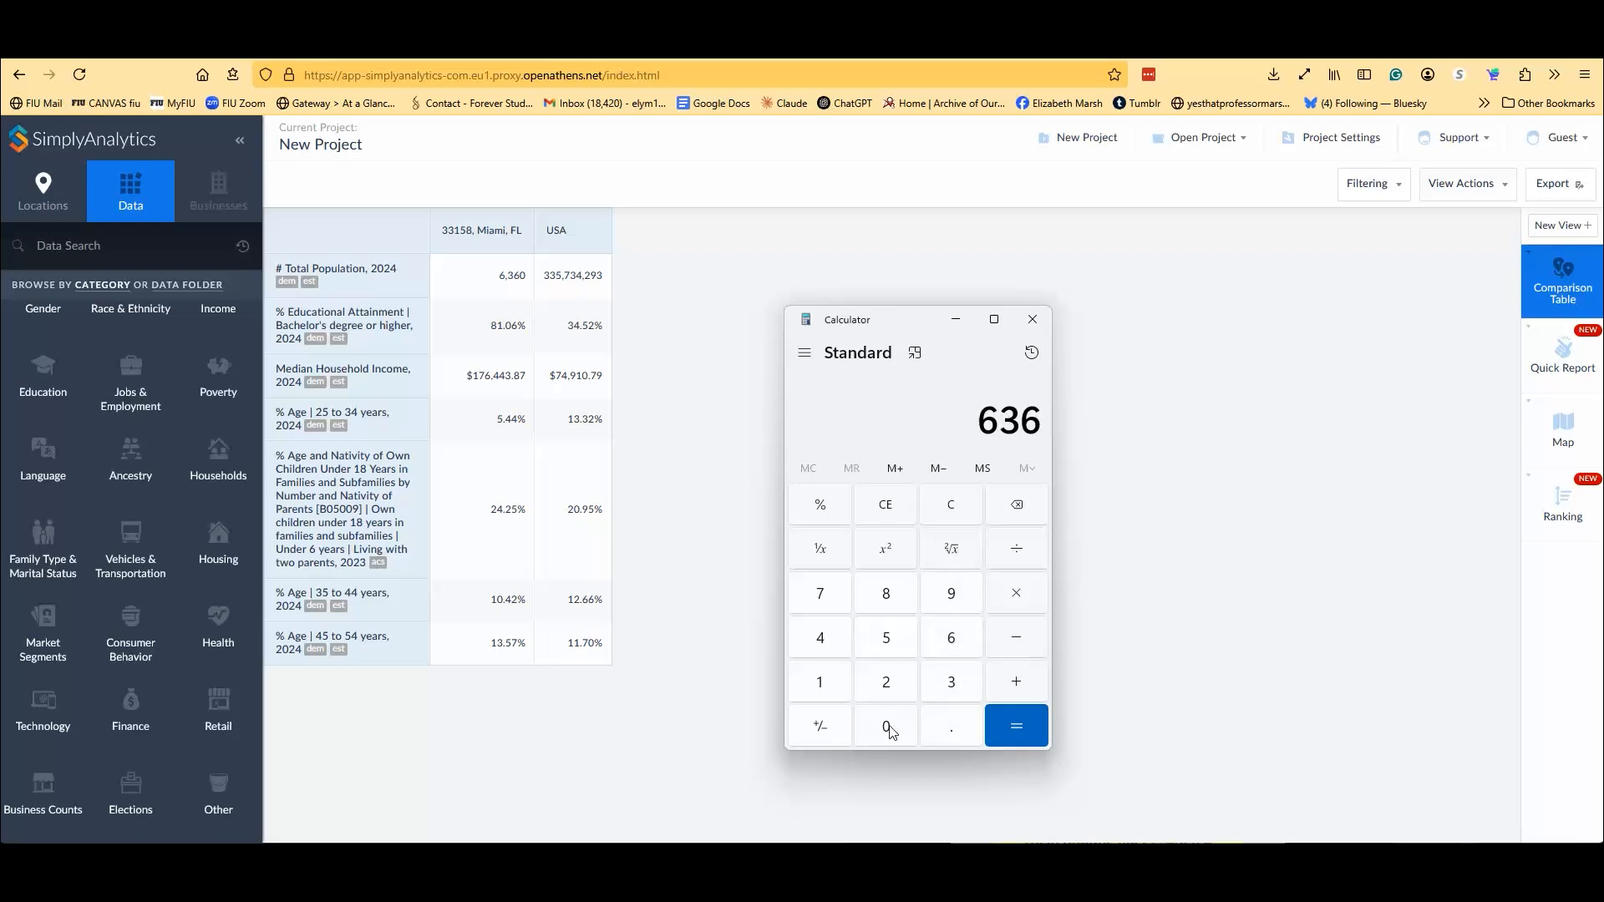
{"action": "left_click", "coordinate": [889, 727]}
{"action": "left_click", "coordinate": [1013, 561]}
{"action": "left_click", "coordinate": [889, 694]}
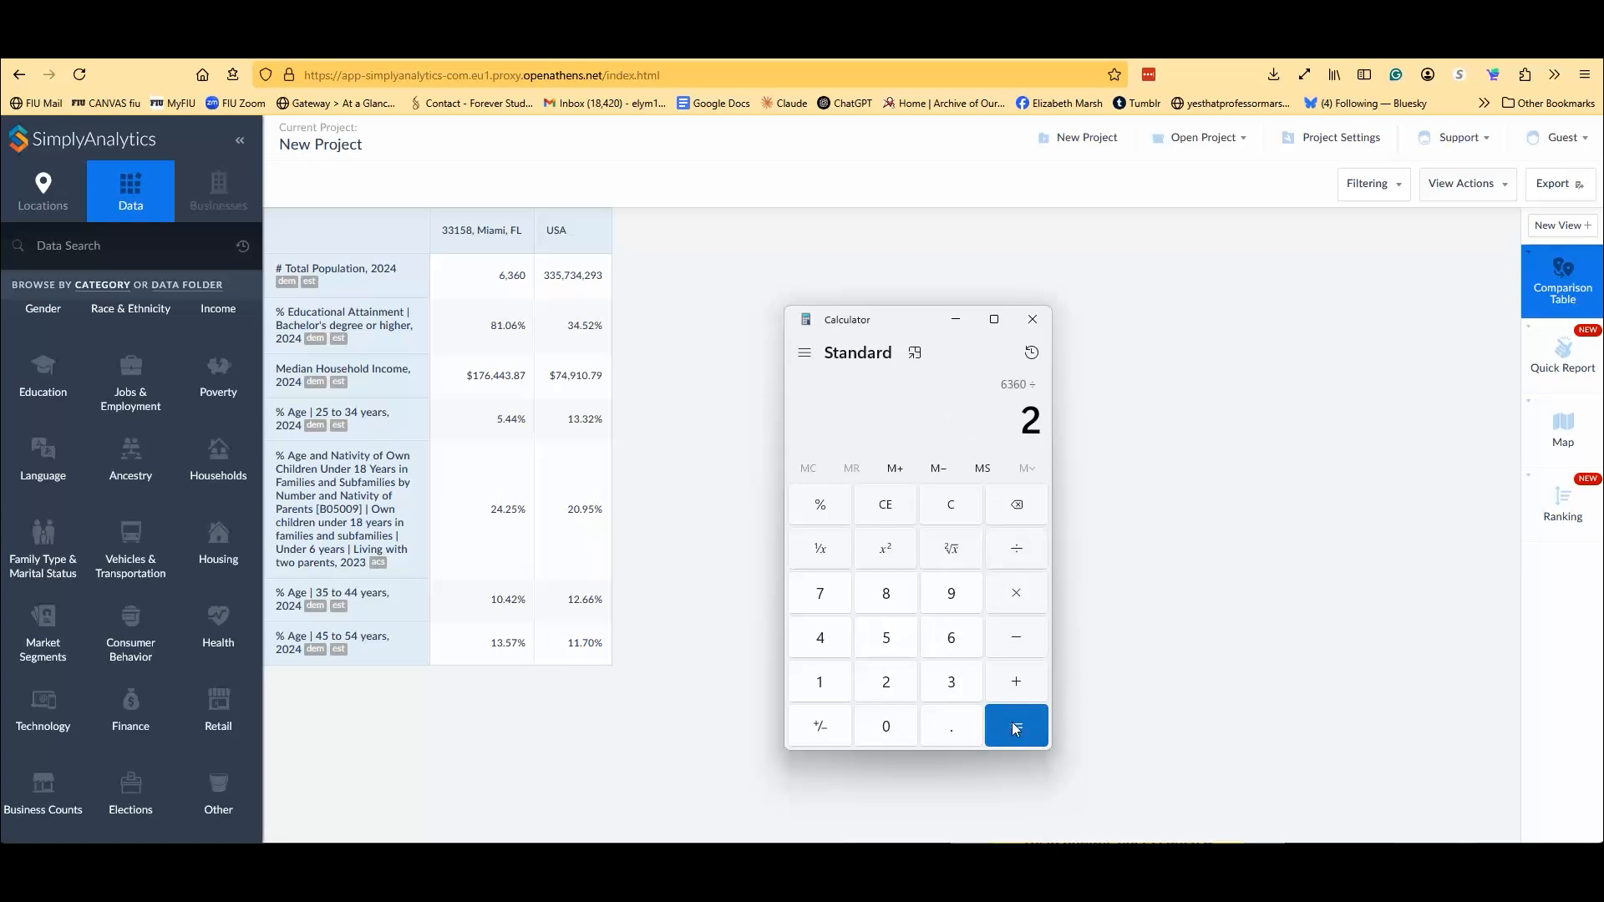
{"action": "left_click", "coordinate": [1016, 728]}
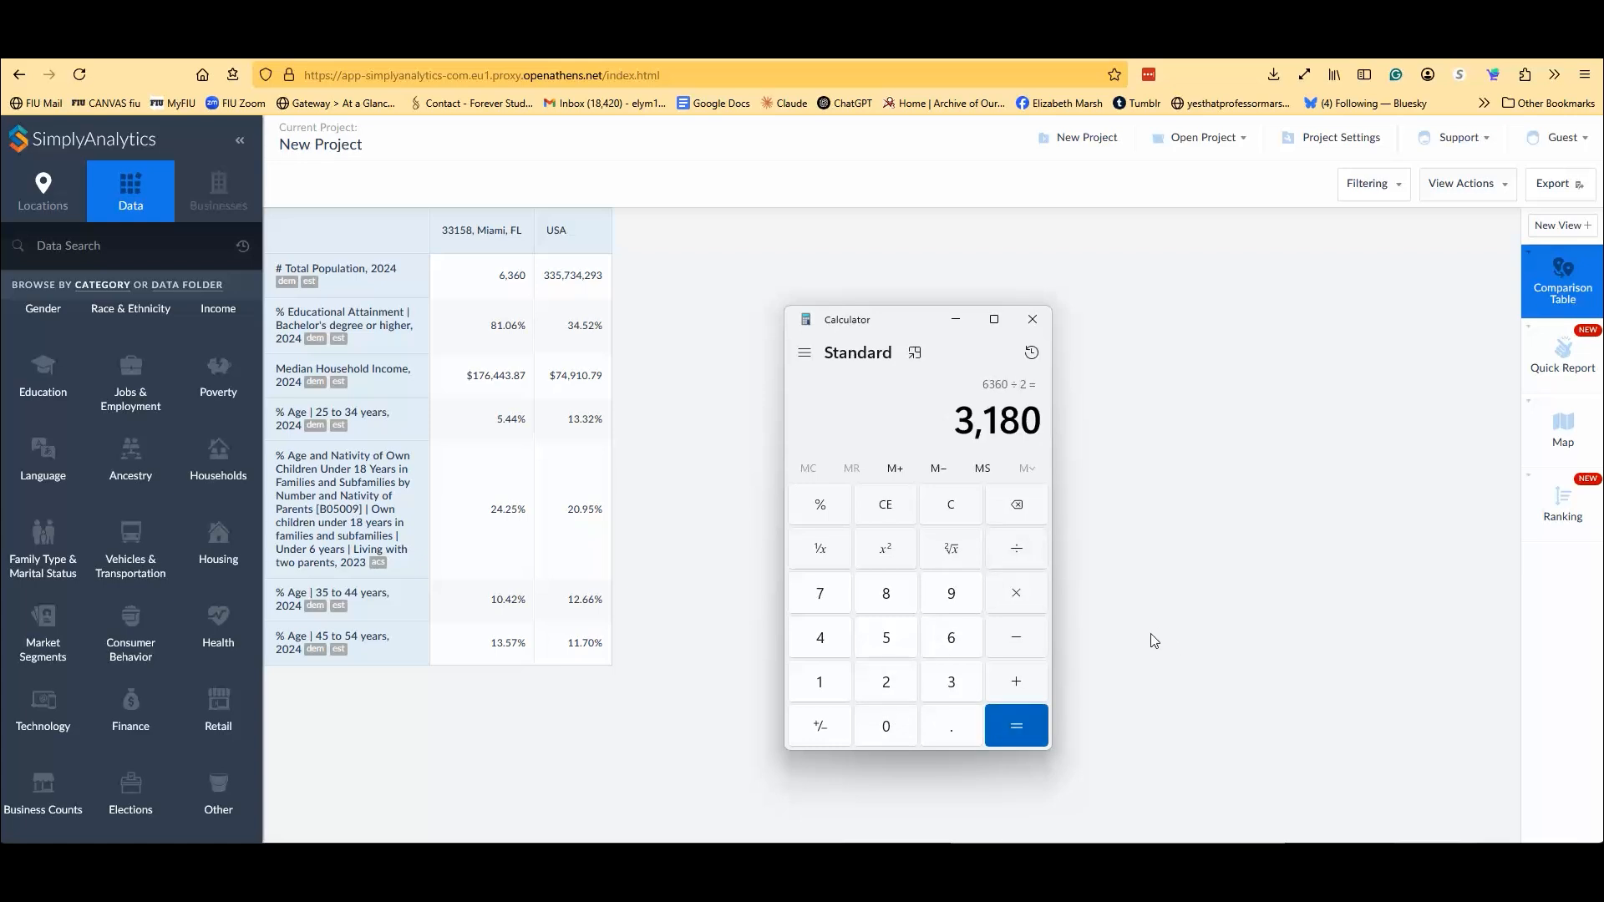
- Multiply the halved population by 0.25 for the share of young children living with two parents
{"action": "left_click", "coordinate": [1031, 591]}
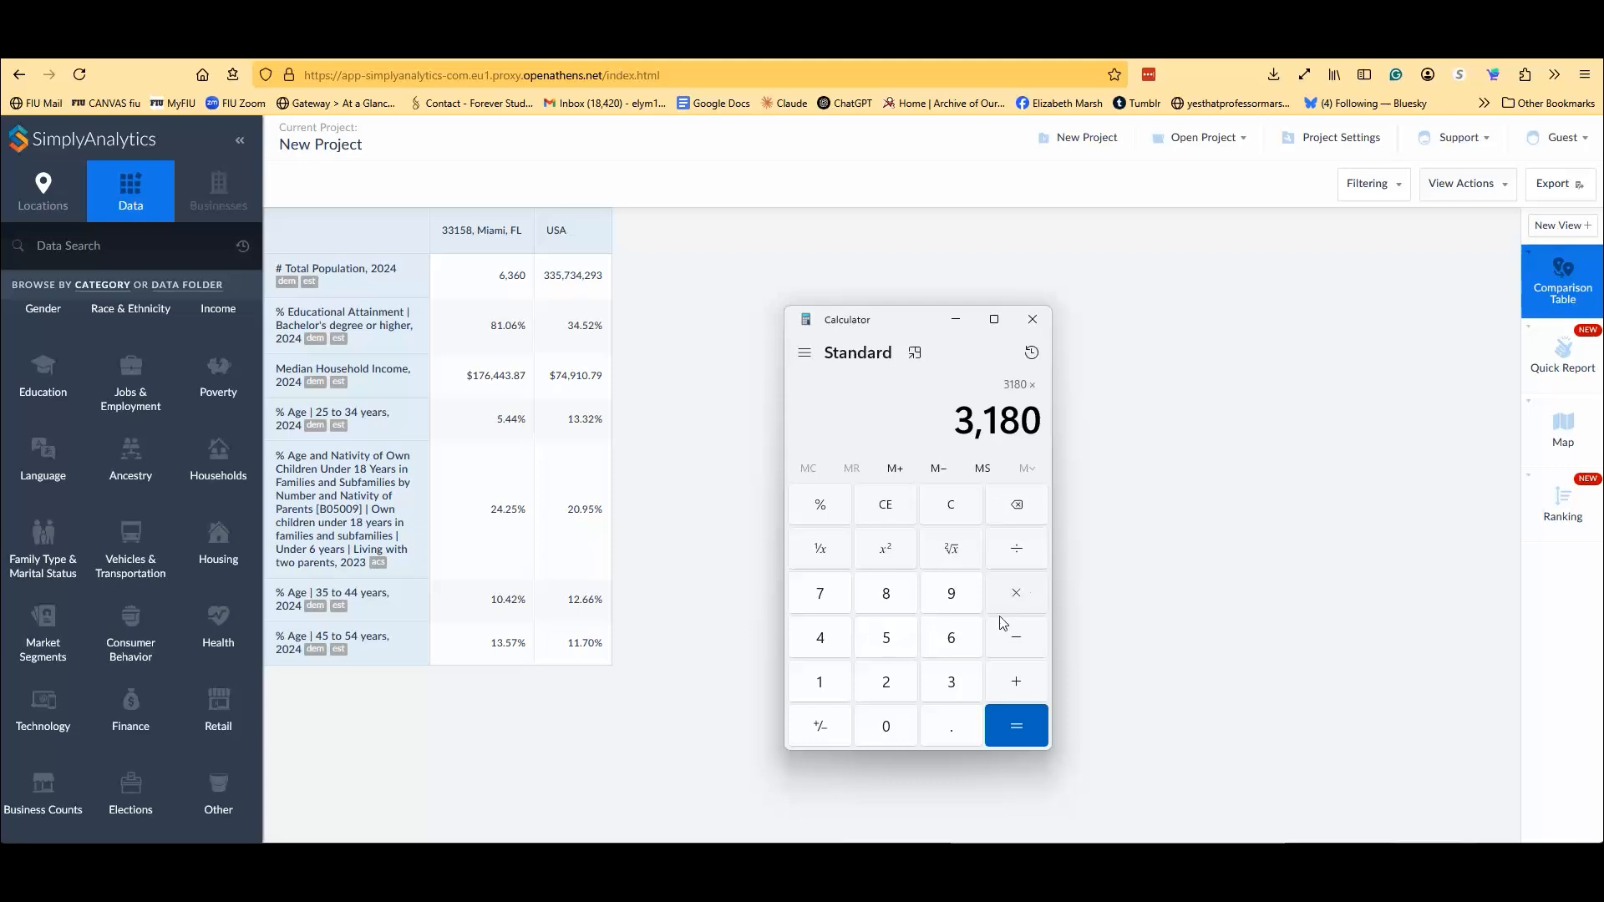
{"action": "left_click", "coordinate": [948, 734]}
{"action": "left_click", "coordinate": [888, 682]}
{"action": "left_click", "coordinate": [891, 649]}
{"action": "left_click", "coordinate": [1006, 742]}
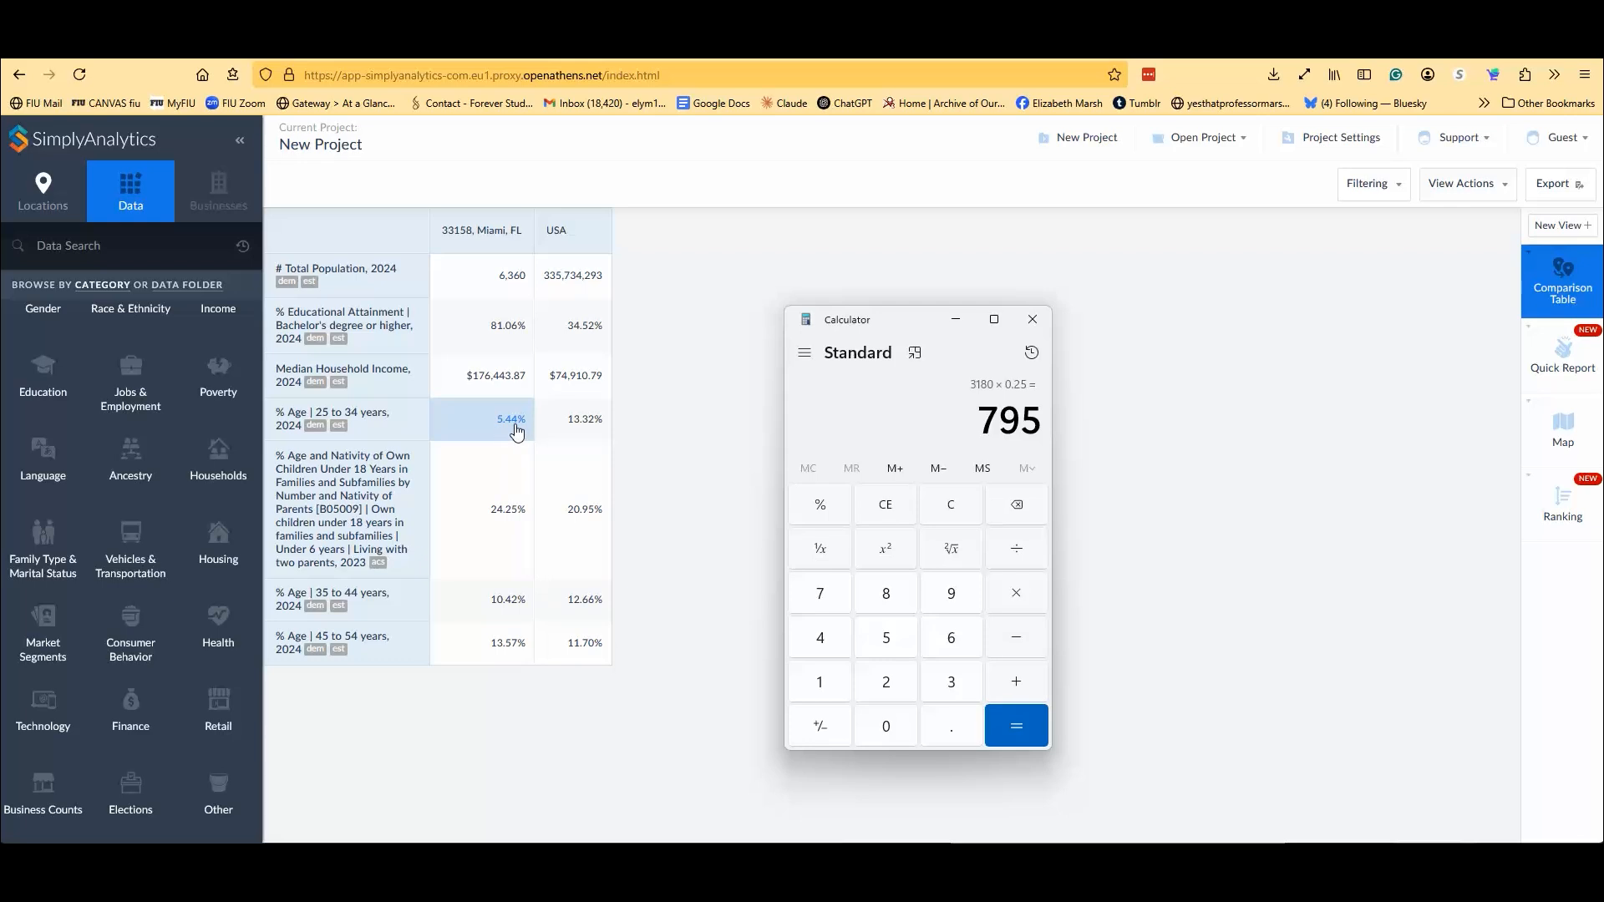
- Multiply the result by 0.05 for the 25 to 34 age group, highlight the answer and close the Calculator
{"action": "left_click", "coordinate": [1023, 599]}
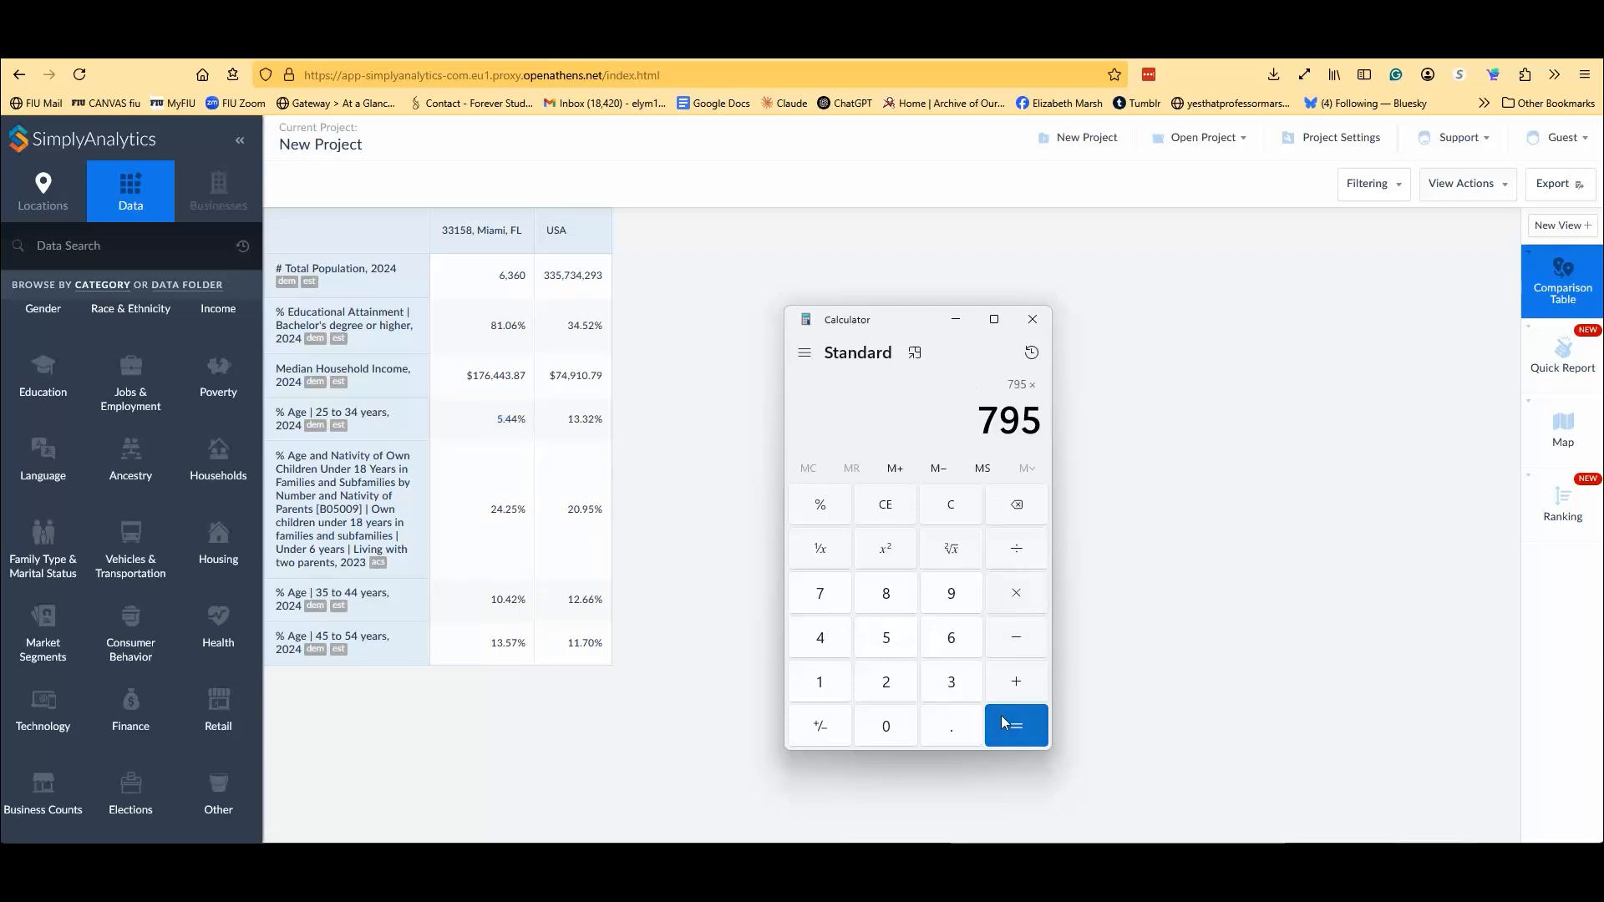
{"action": "left_click", "coordinate": [957, 736]}
{"action": "left_click", "coordinate": [899, 735]}
{"action": "left_click", "coordinate": [888, 642]}
{"action": "left_click", "coordinate": [1026, 731]}
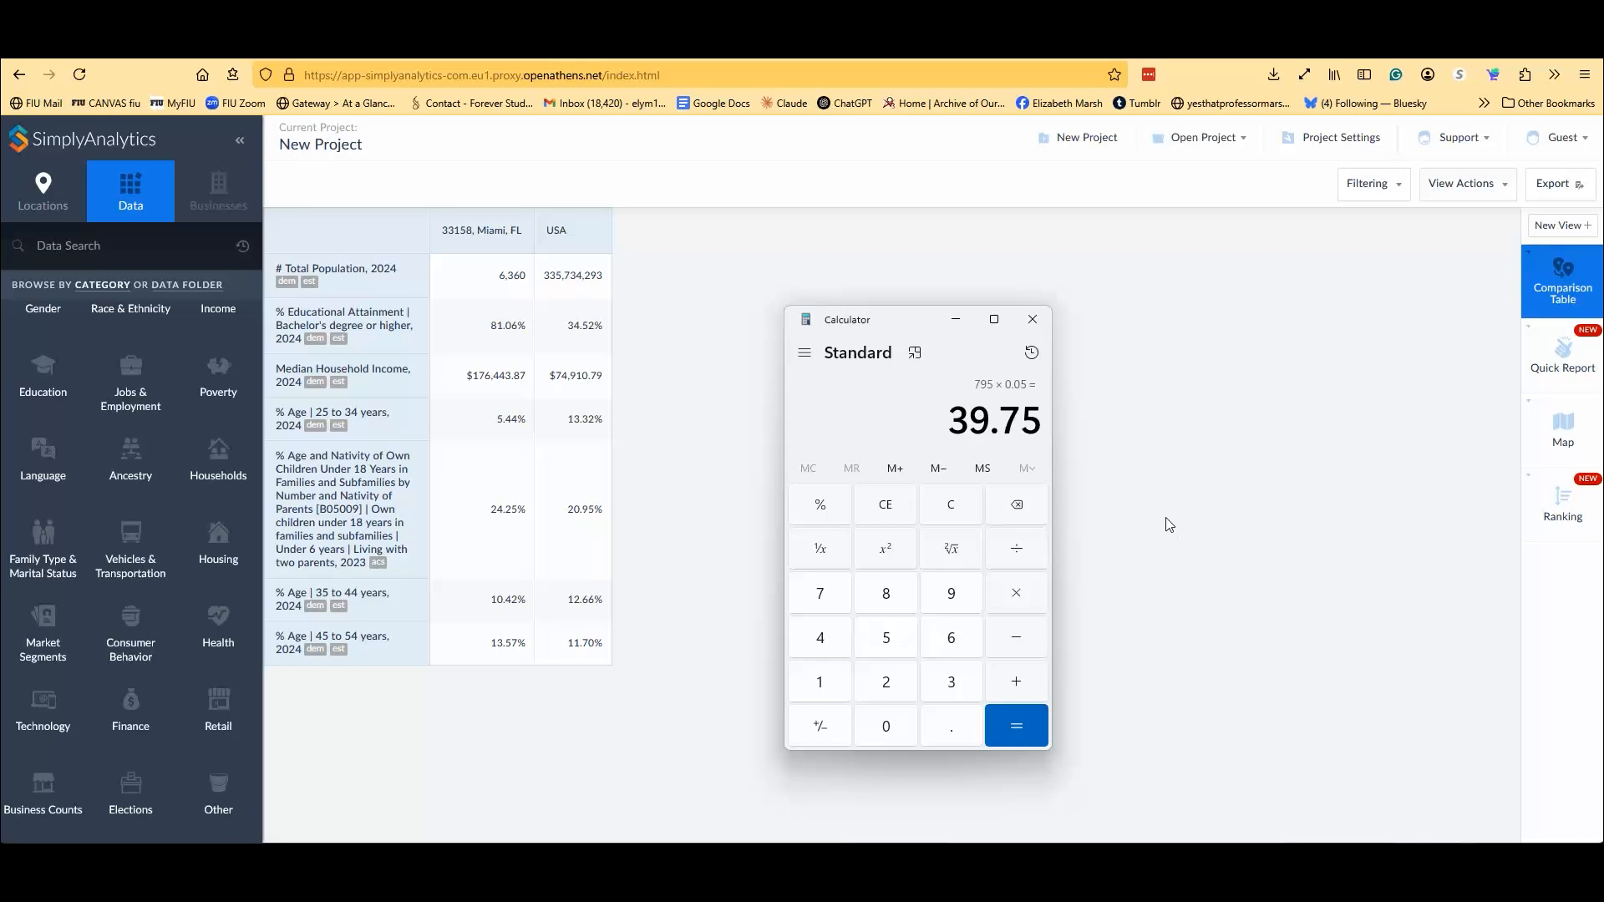
{"action": "left_click_drag", "start_coordinate": [950, 427], "coordinate": [1060, 434]}
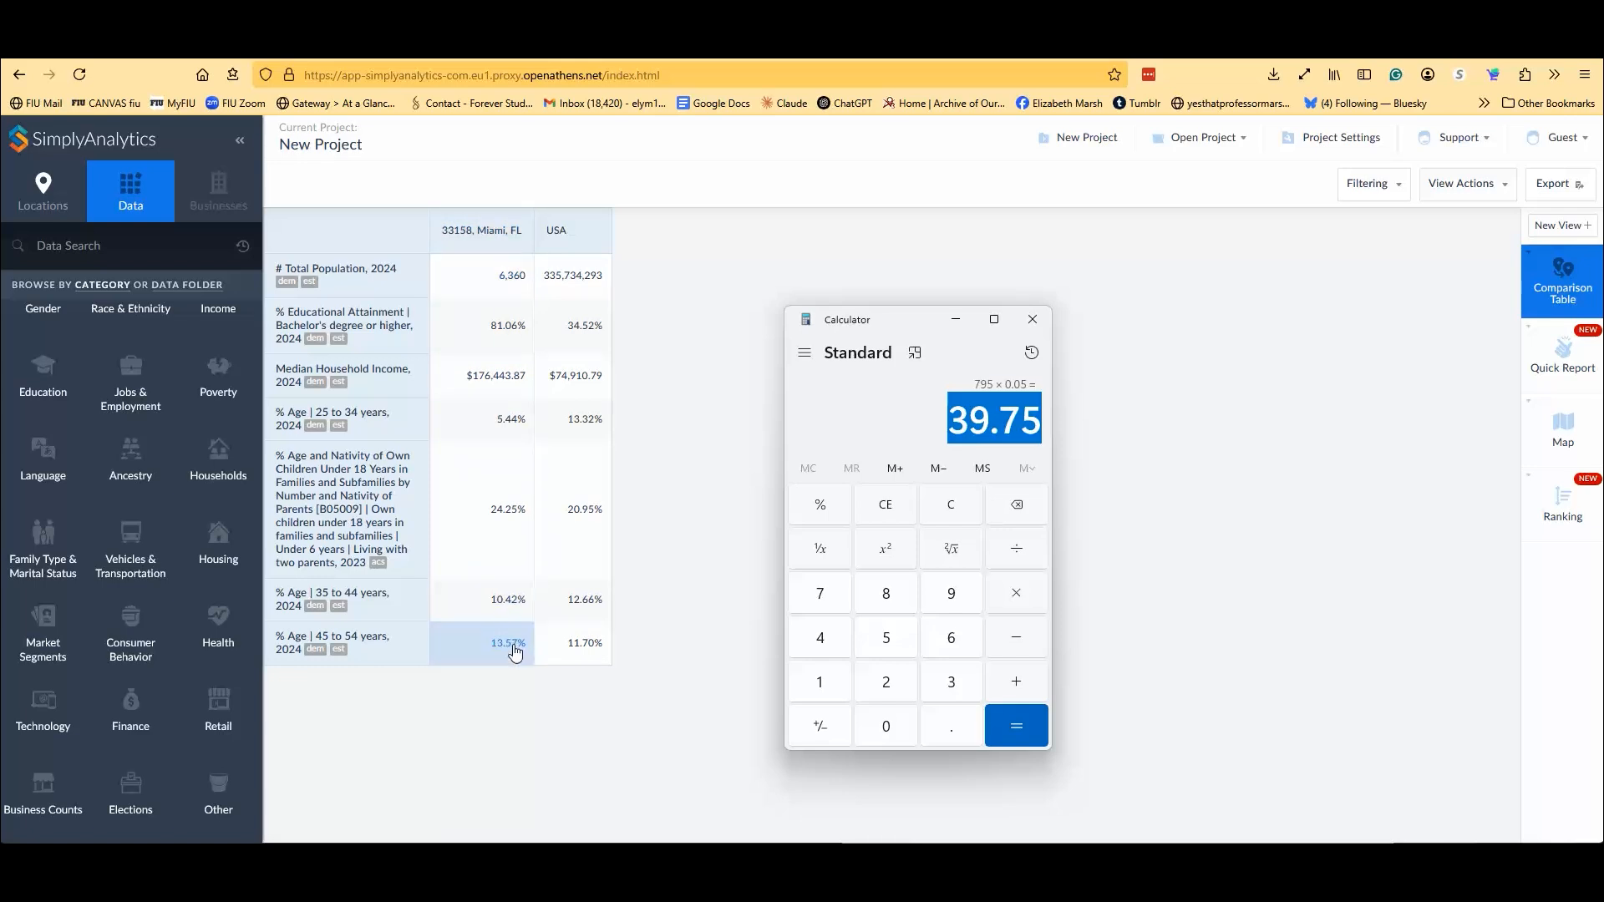
{"action": "left_click", "coordinate": [1036, 323]}
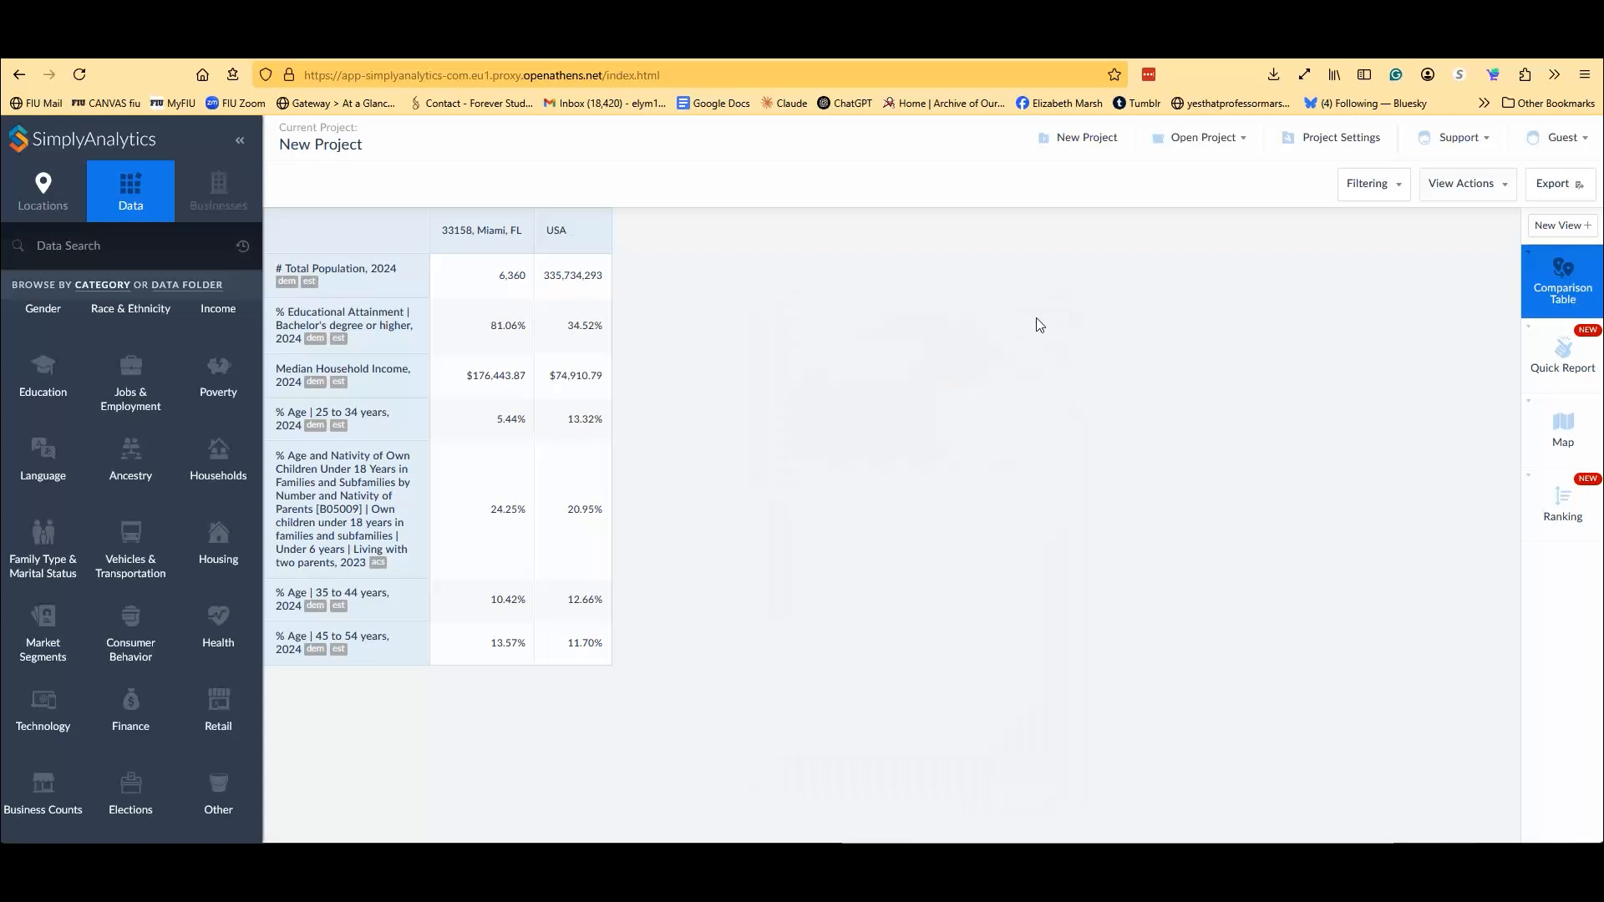